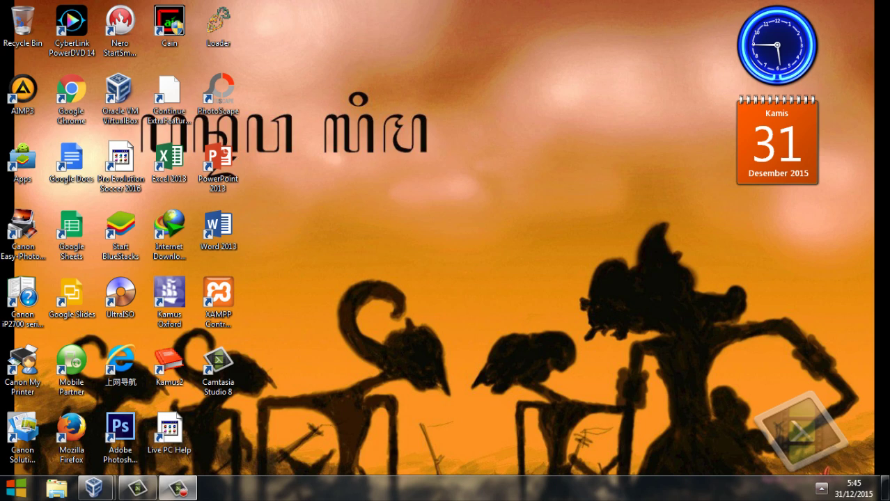
Open the Network Connections adapter list via the tray network icon and Network and Sharing Center.
click(822, 489)
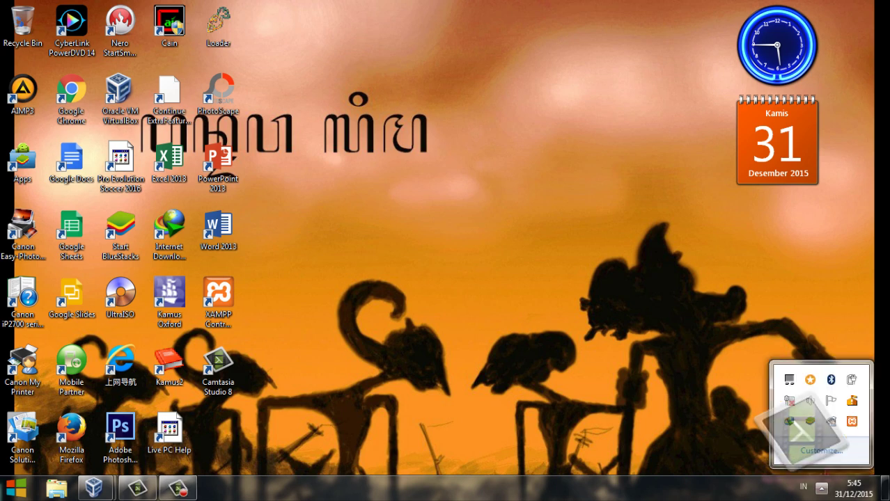
right_click(789, 421)
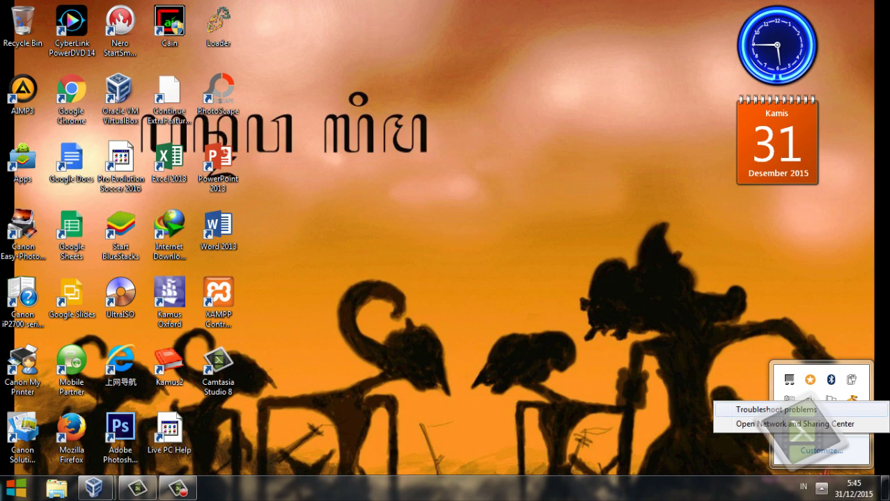
click(795, 424)
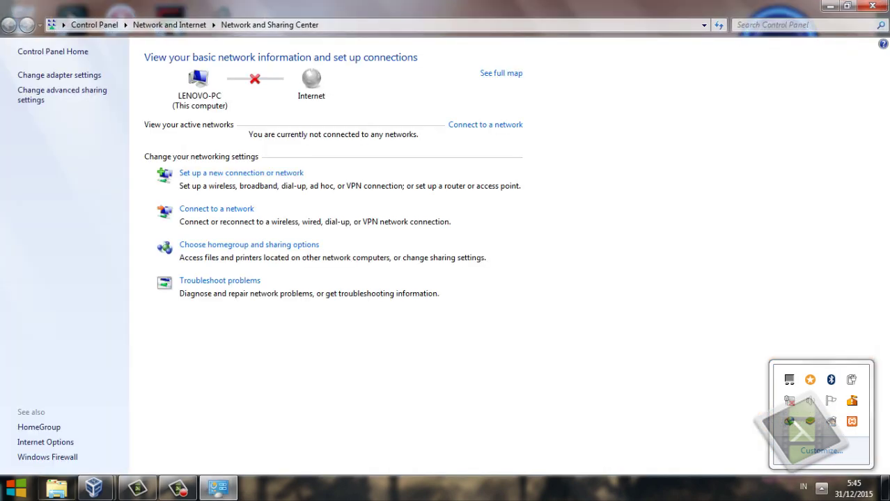
click(59, 74)
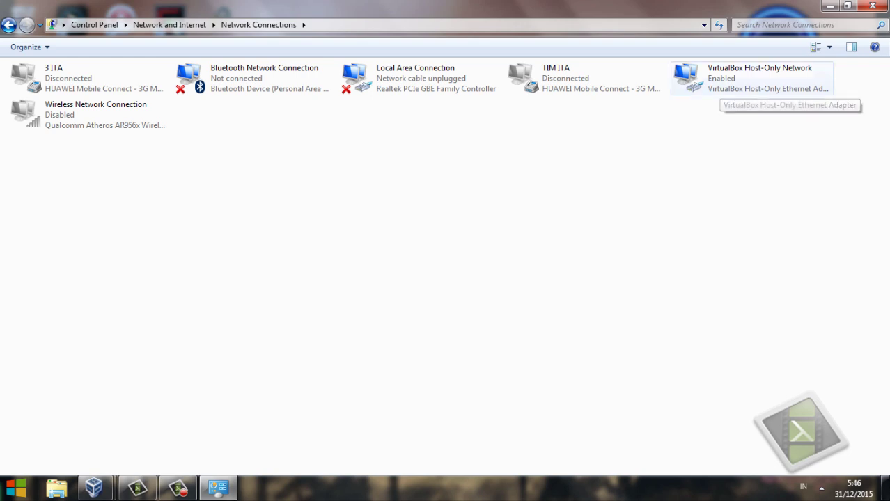
Give the VirtualBox Host-Only Network adapter static IPv4 192.168.2.73, mask 255.255.255.0, and save.
click(721, 85)
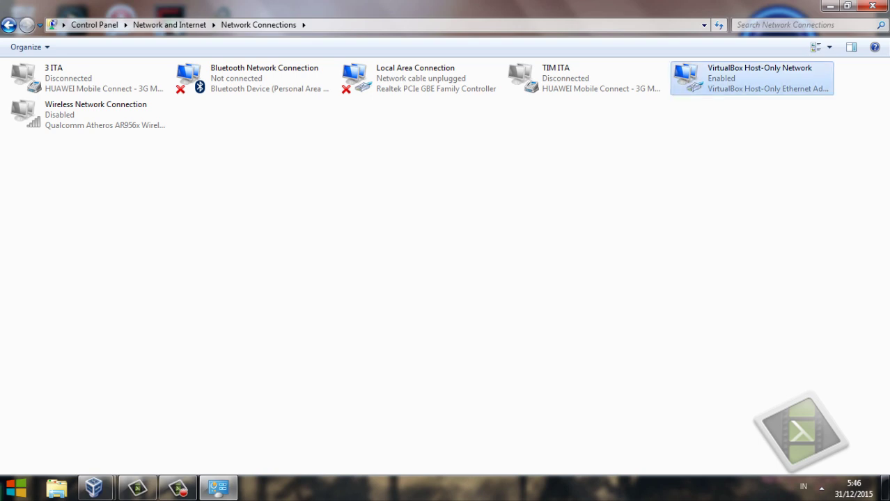
right_click(721, 87)
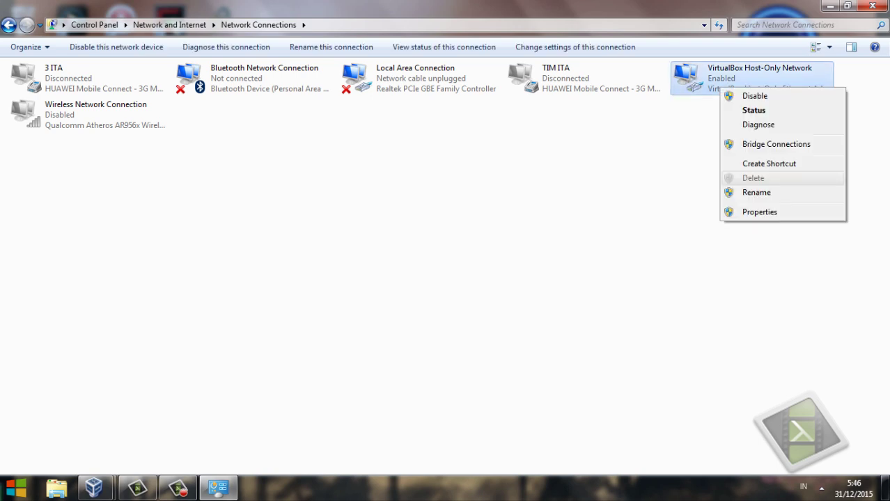
click(759, 211)
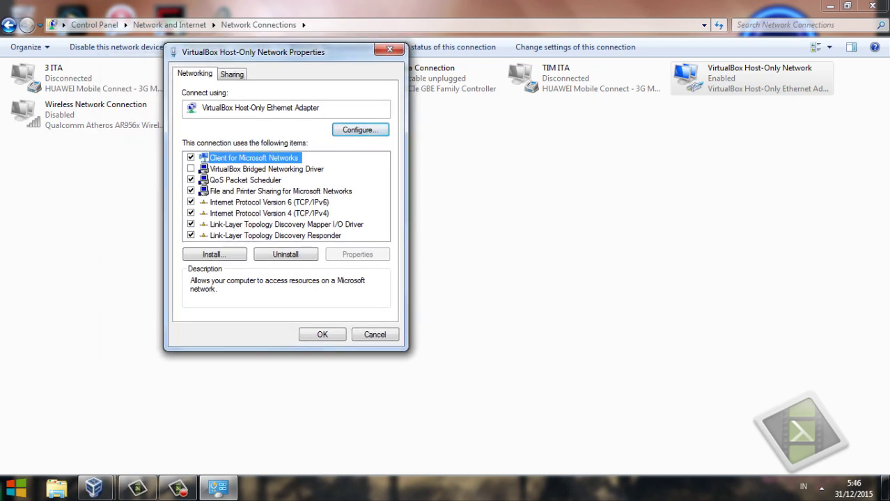
double_click(269, 213)
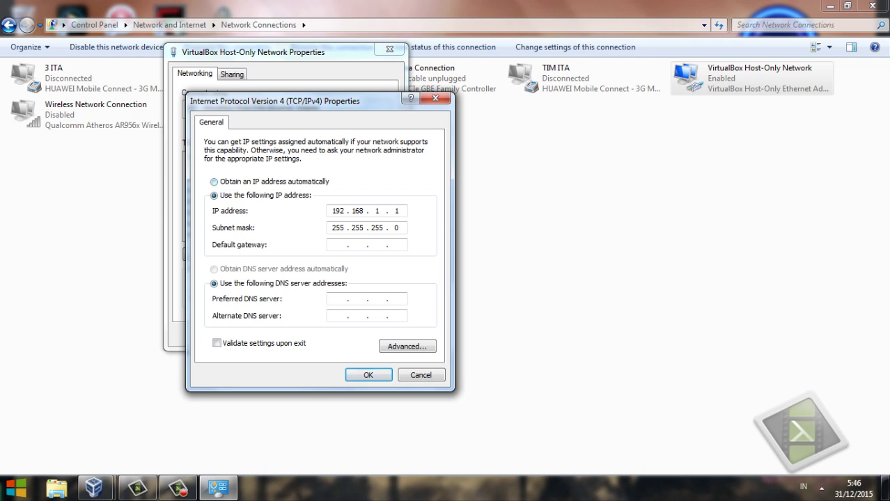
click(214, 181)
click(215, 195)
text(192 . 168 . 2 . 73)
key(Tab)
click(369, 374)
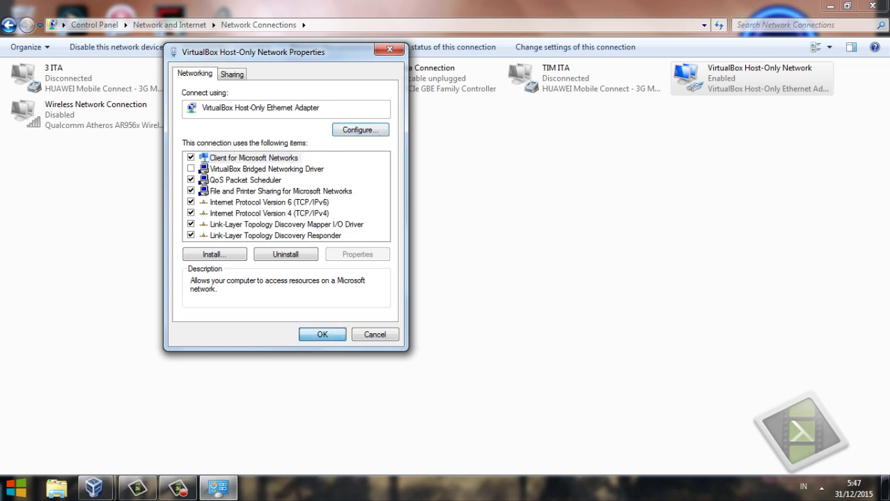
key(Return)
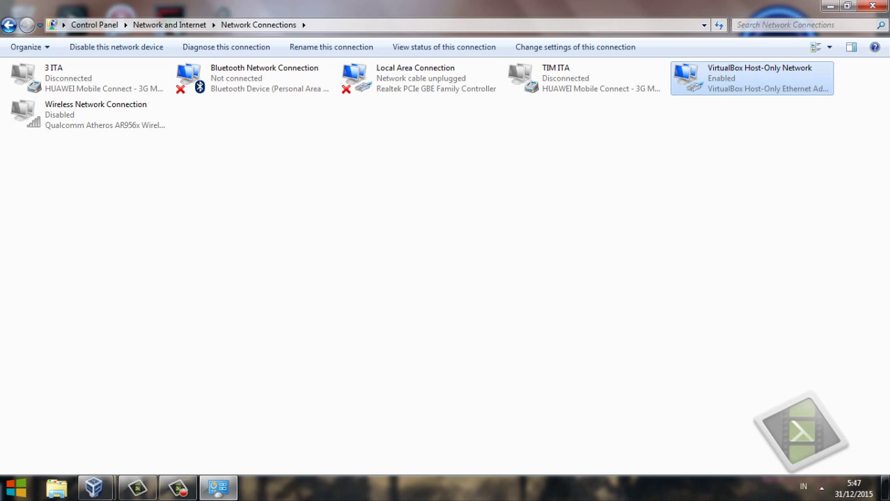
Close Network Connections and bring the Windows XP VM window forward, shifted to the right.
key(alt+F4)
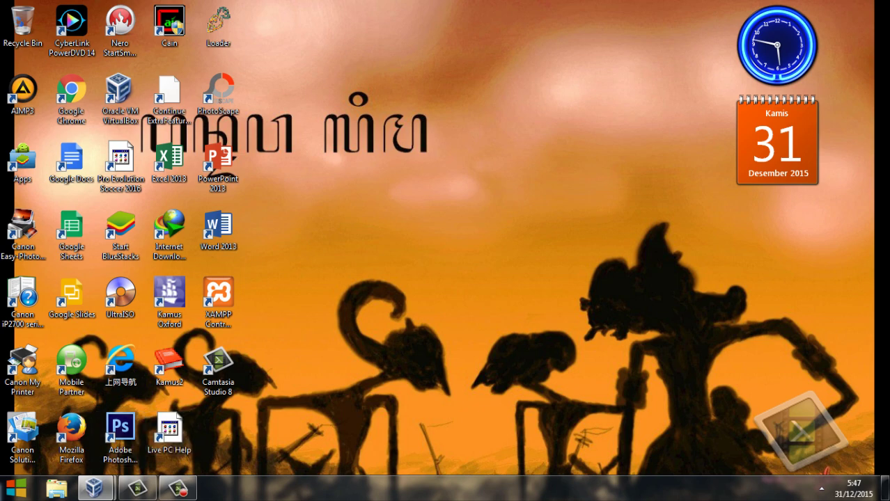
mouse_move(94, 489)
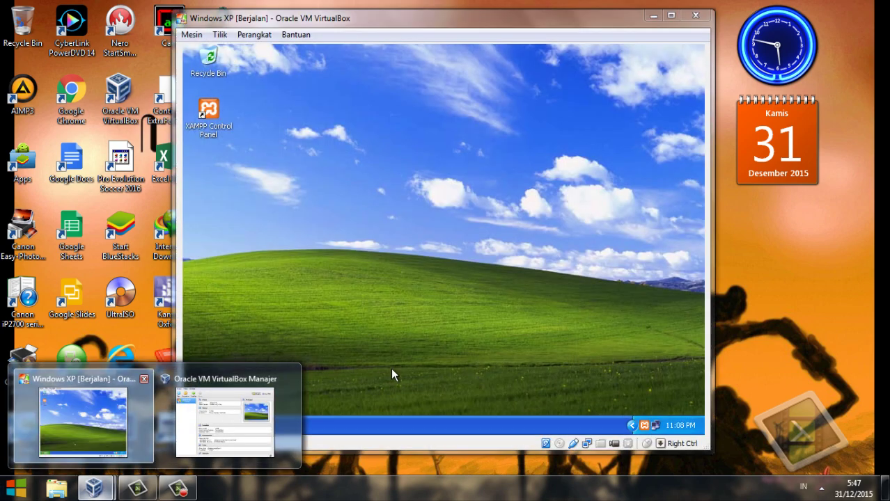
click(83, 422)
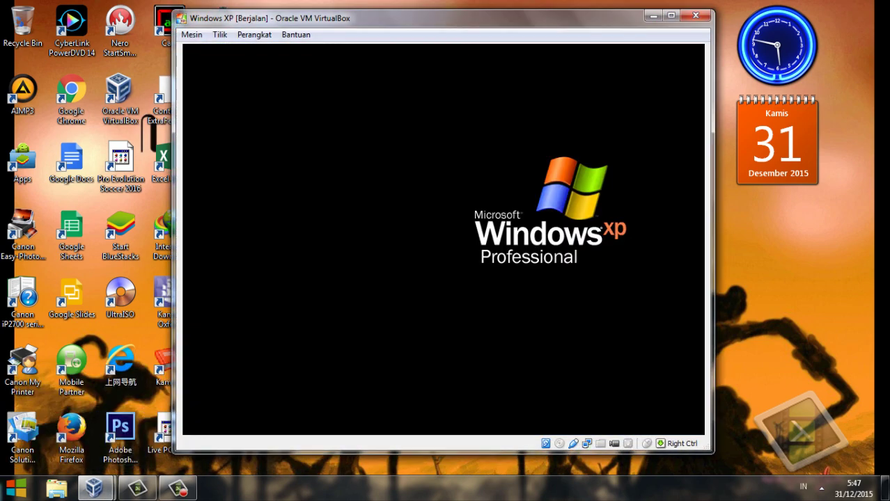
drag(432, 18, 540, 10)
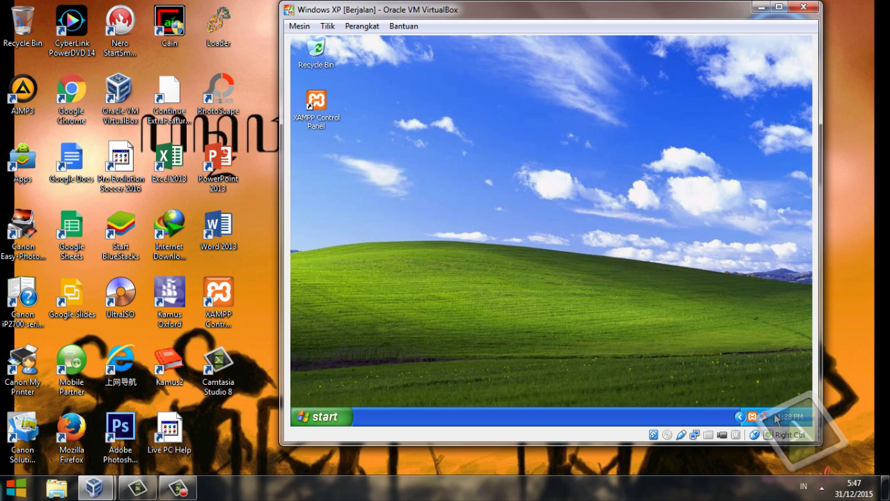
Open the XP guest's Network Connections through Start, Control Panel and Network and Internet Connections.
click(315, 418)
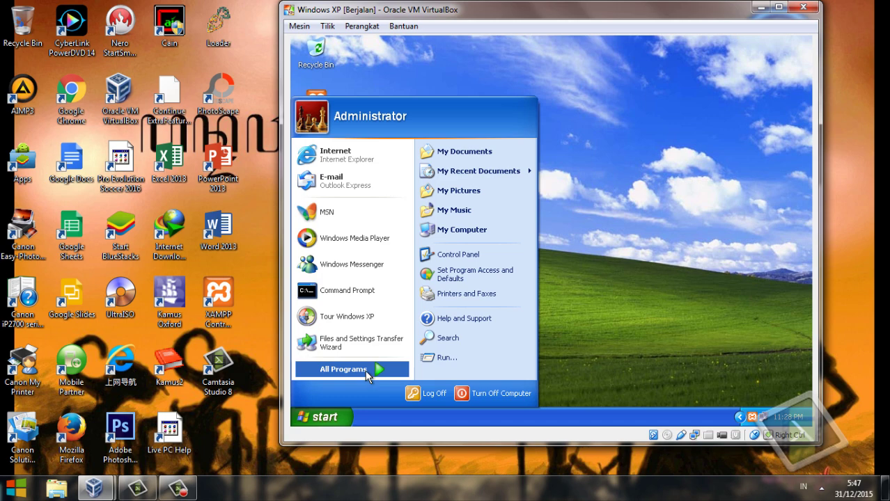
mouse_move(365, 370)
click(334, 416)
click(333, 416)
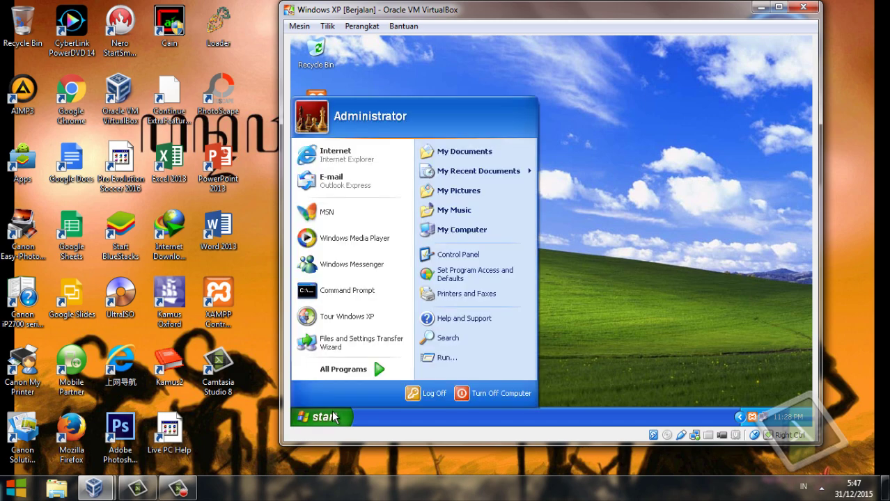
click(474, 254)
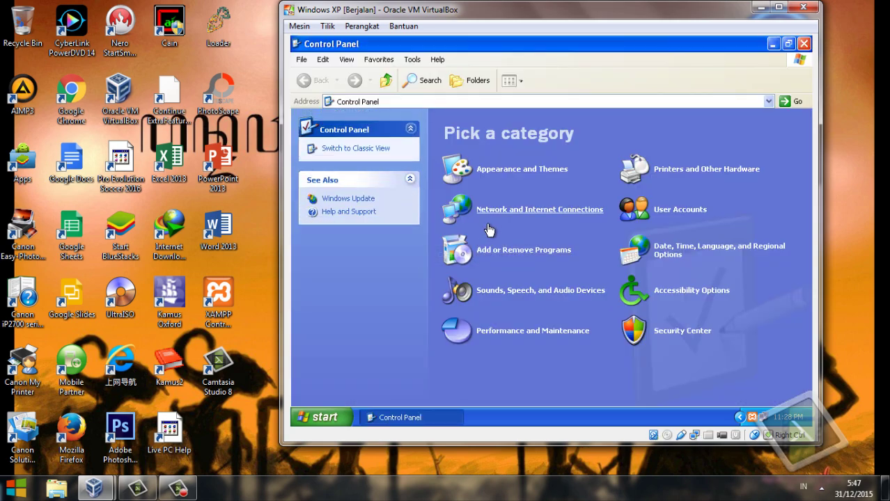
click(491, 217)
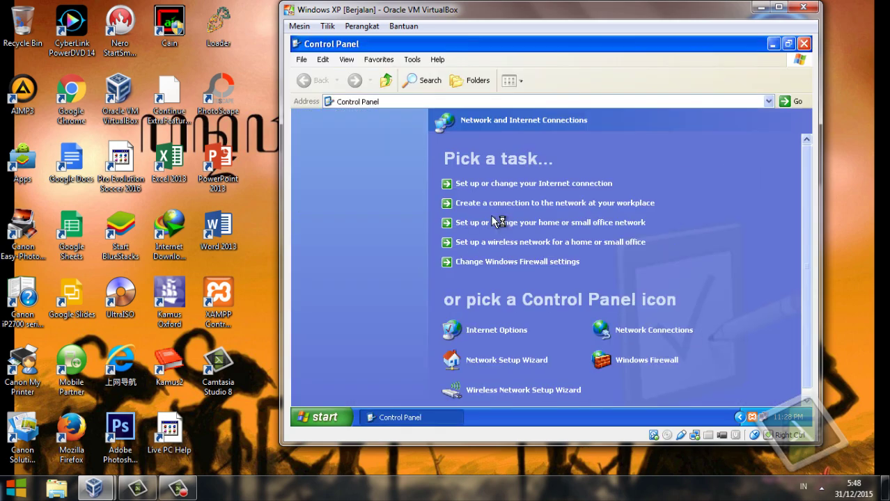
click(669, 341)
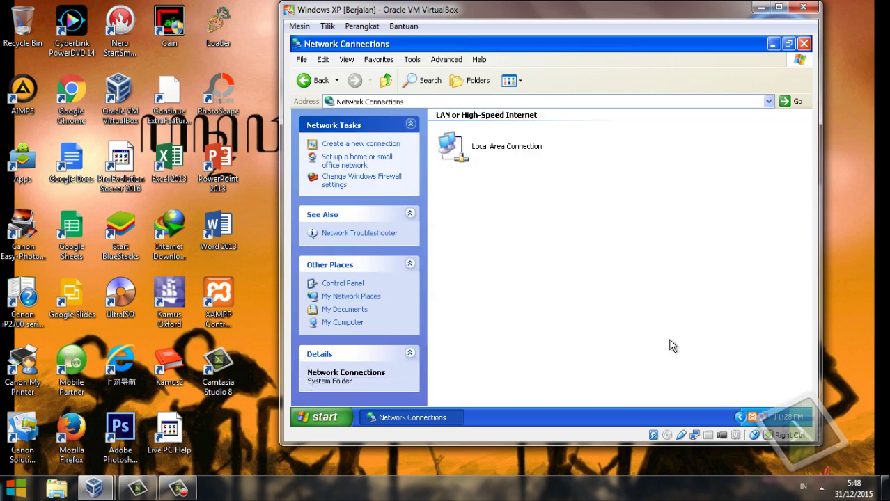
Open the Properties dialog of the guest's Local Area Connection.
click(507, 152)
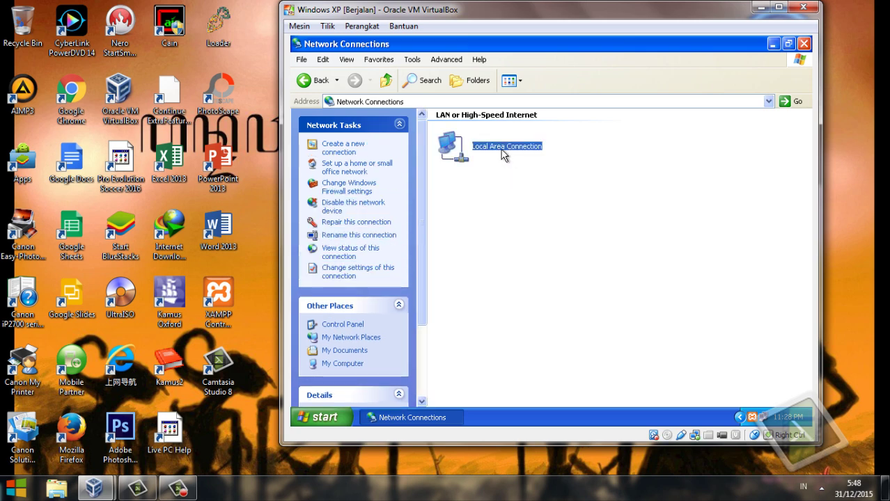
right_click(504, 154)
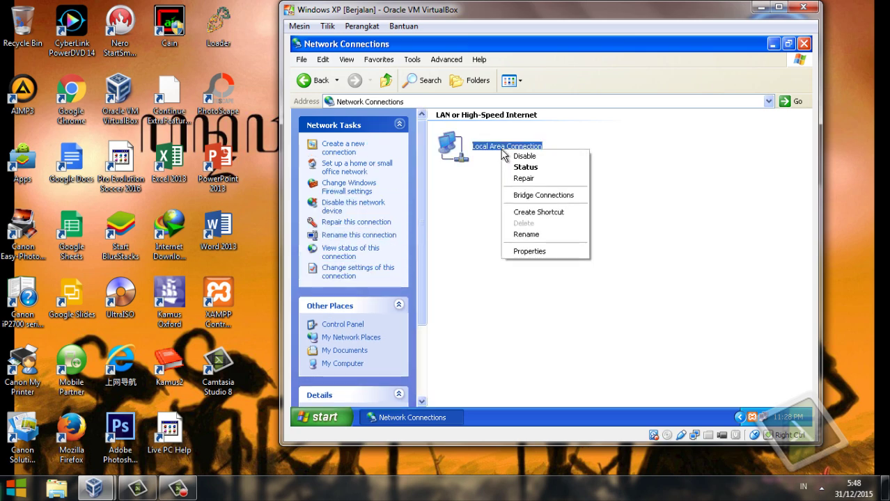
click(554, 252)
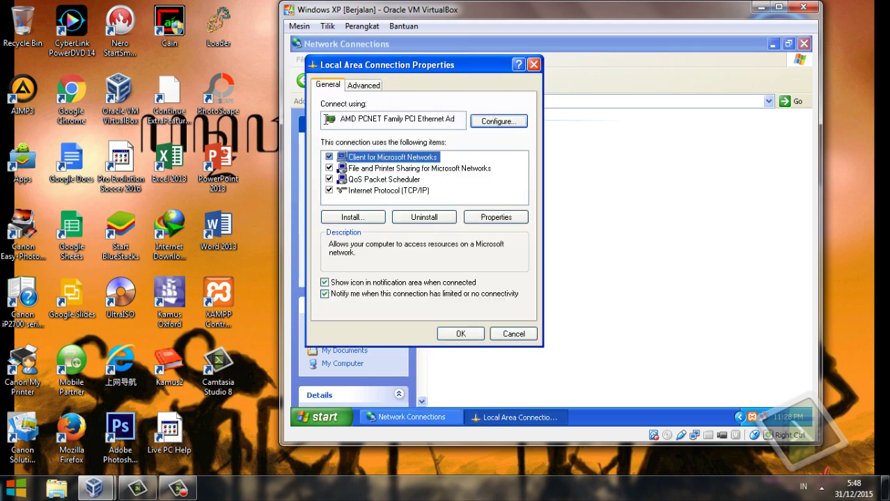
Set the guest's TCP/IP to static IP 192.168.2.68 with mask 255.255.255.0 and apply.
double_click(373, 191)
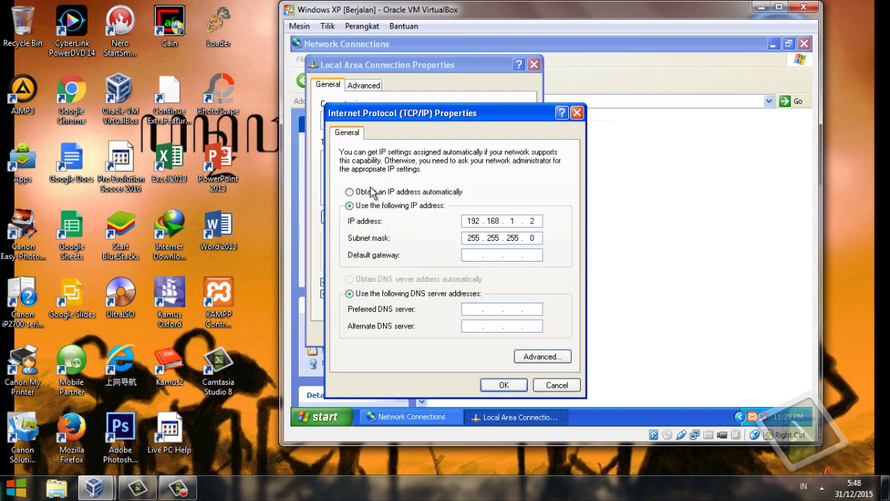
click(373, 193)
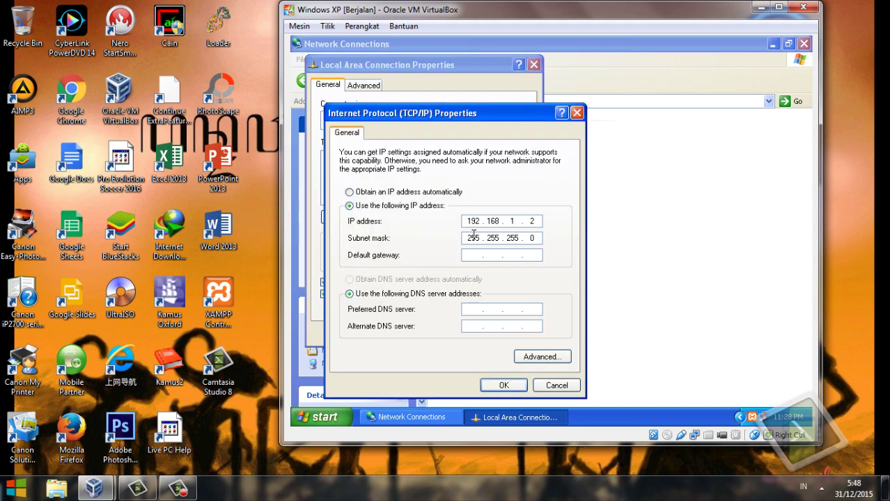
click(420, 206)
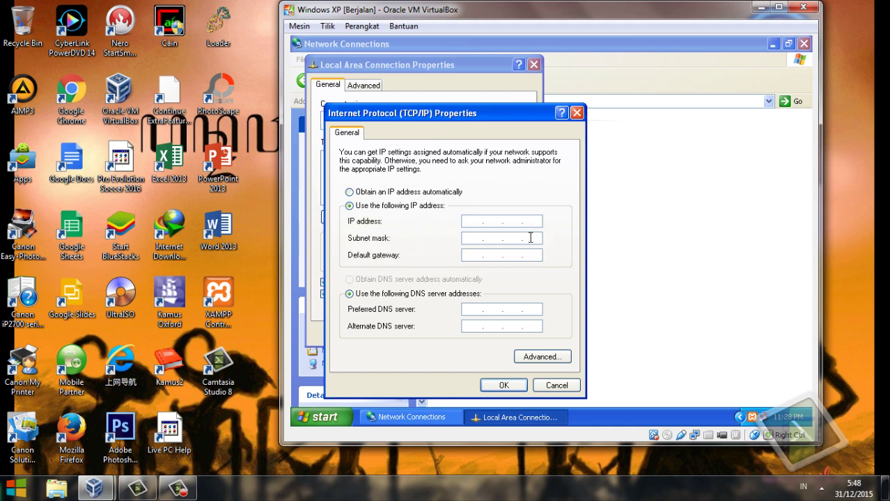
click(481, 225)
text(192.168.2.68)
key(Tab)
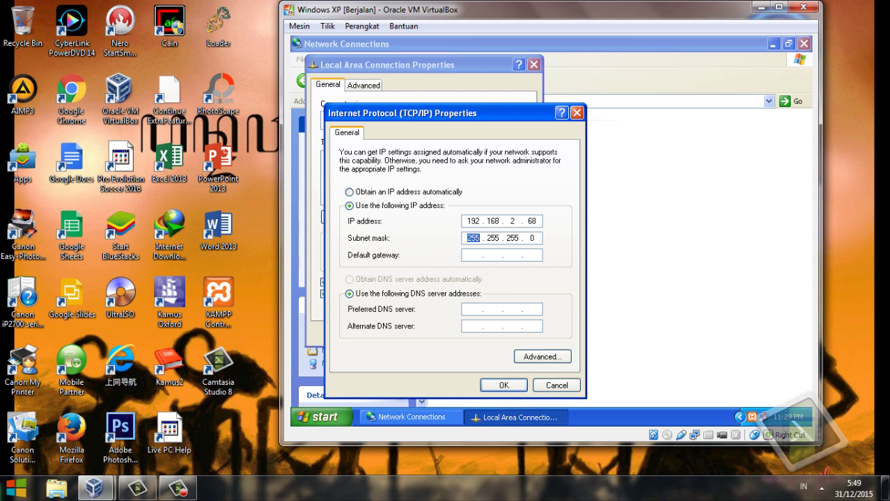
click(504, 385)
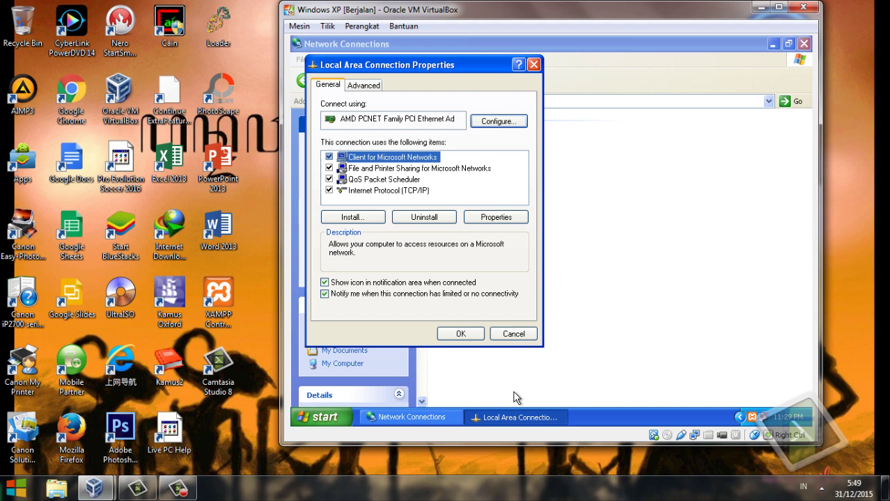
click(471, 335)
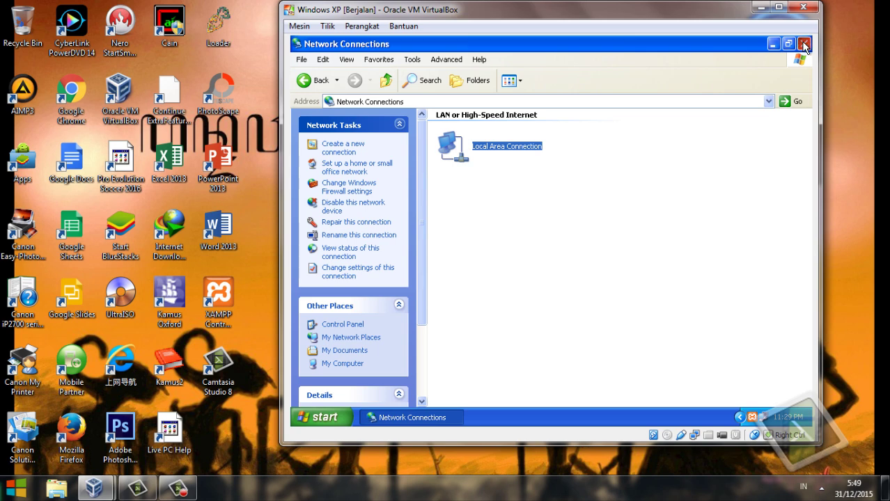
Close Network Connections, start cmd from Run in the guest, and ping 192.168.2.73.
click(803, 43)
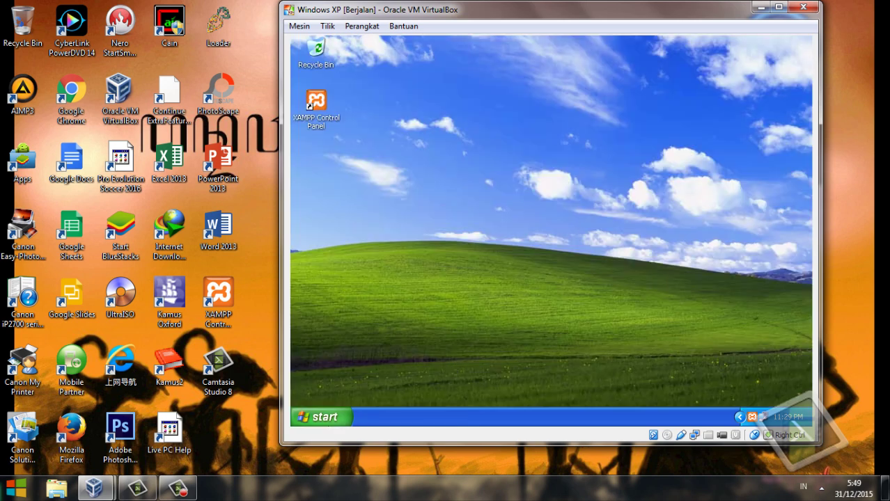
click(338, 423)
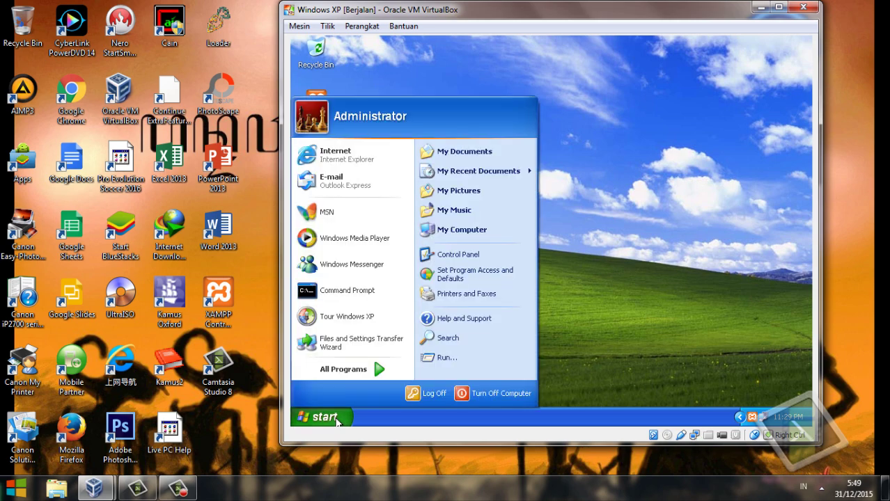
click(439, 358)
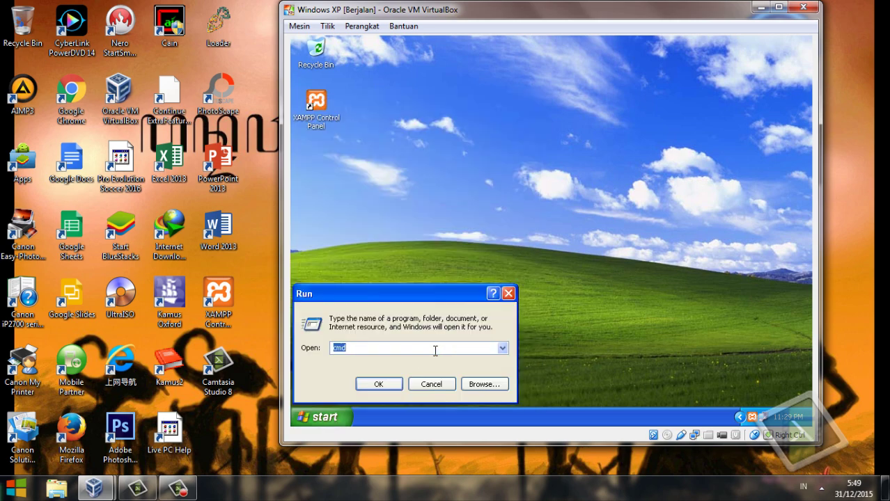
text(cmd)
key(Return)
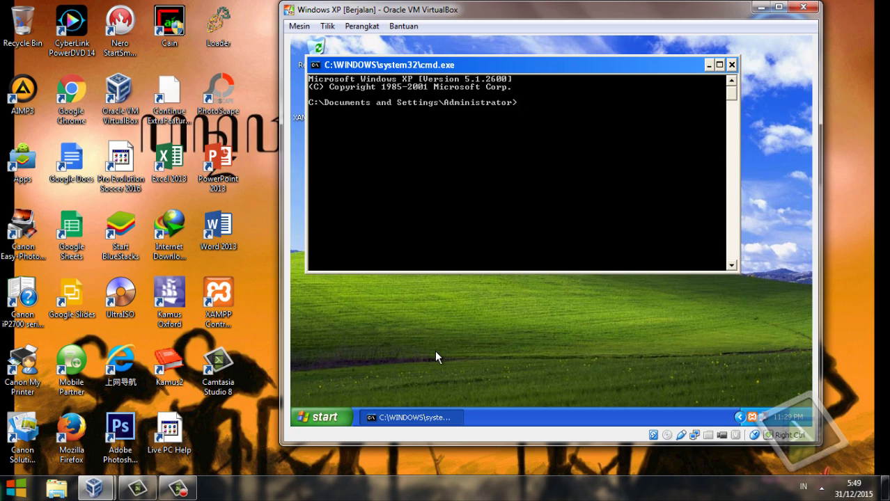
text(ping 192.168.2.73)
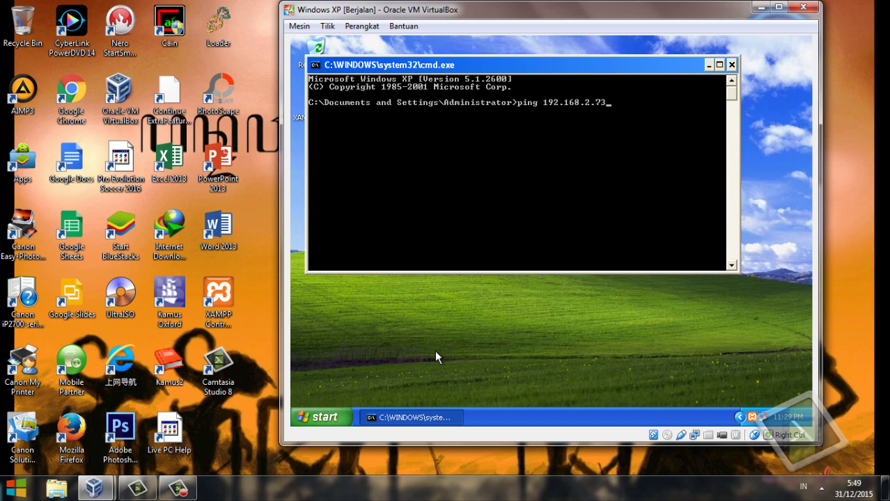
key(Return)
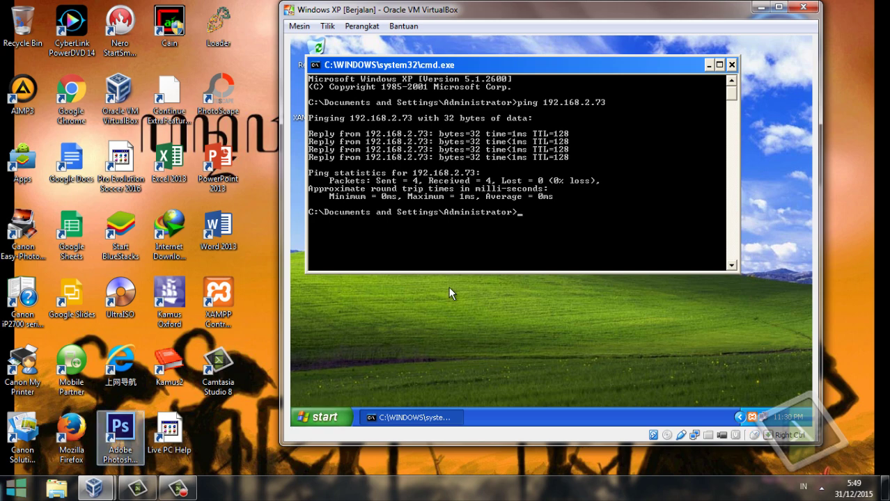
Run cmd on the host, ping the guest at 192.168.2.68, then minimize the window.
key(super+r)
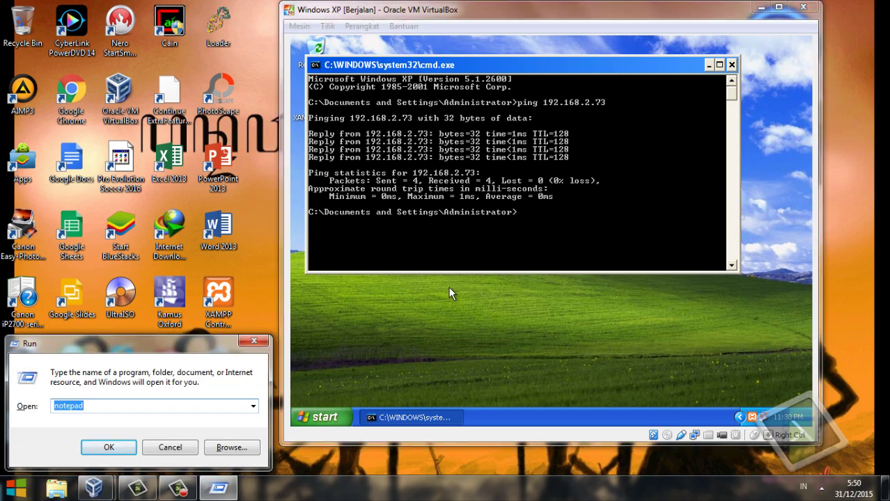
text(cmd)
key(Return)
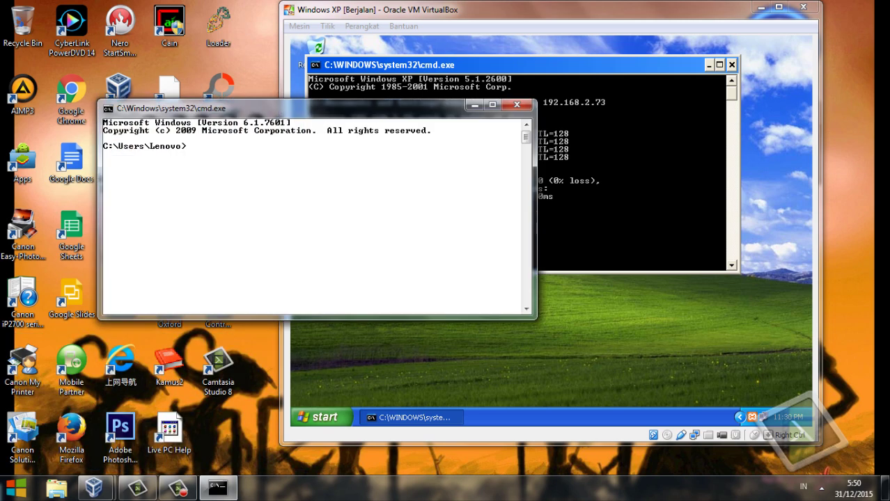
text(ping)
text(192.168.2.68)
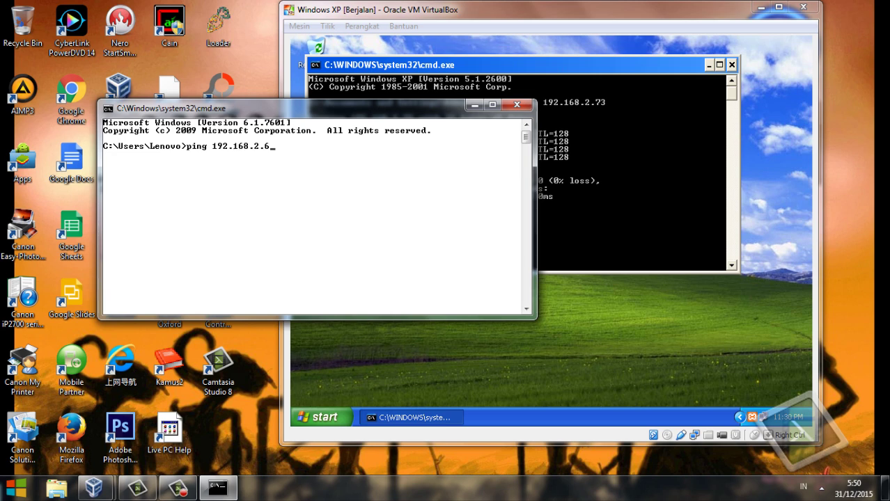
key(Return)
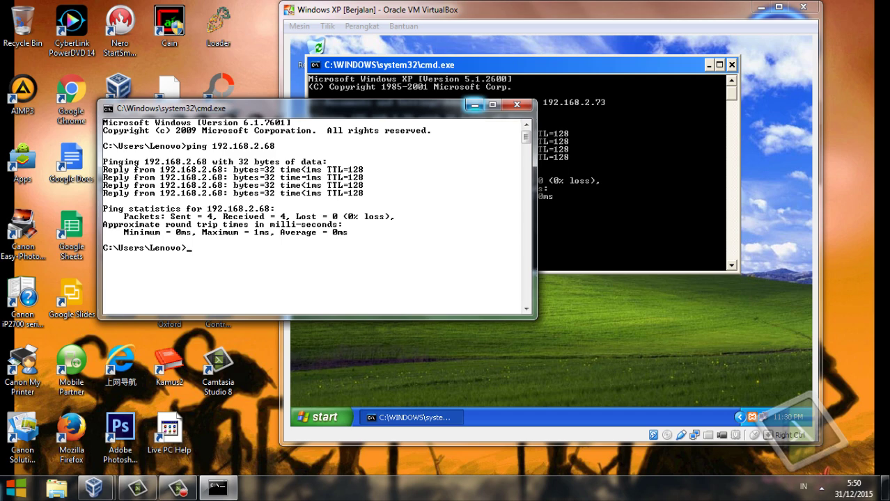
click(474, 105)
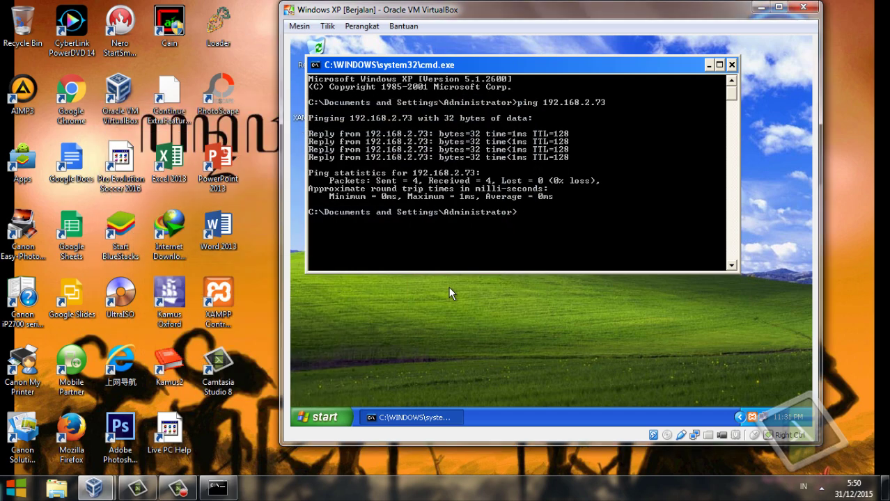
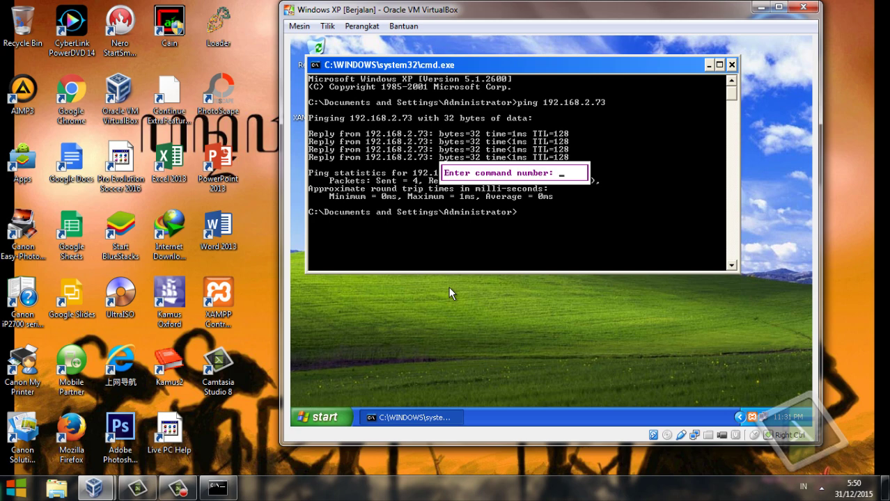
Hide the Windows XP VirtualBox window so the Windows 7 host desktop shows.
key(F10)
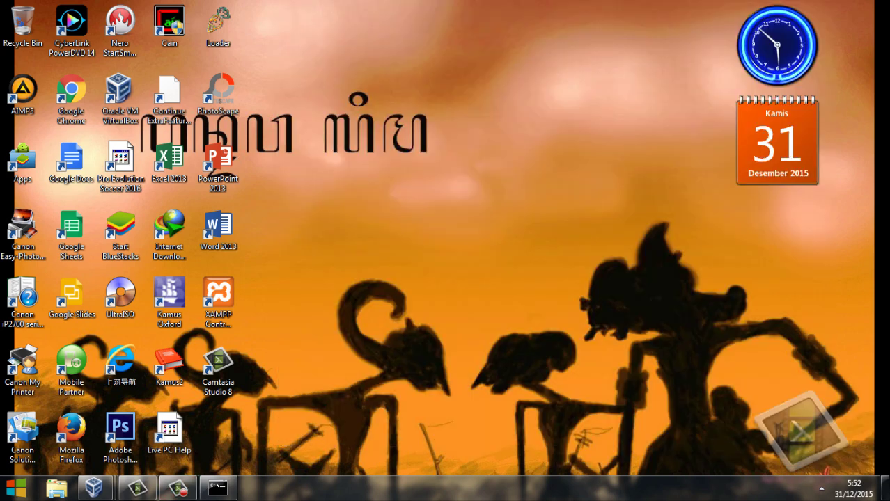
click(179, 489)
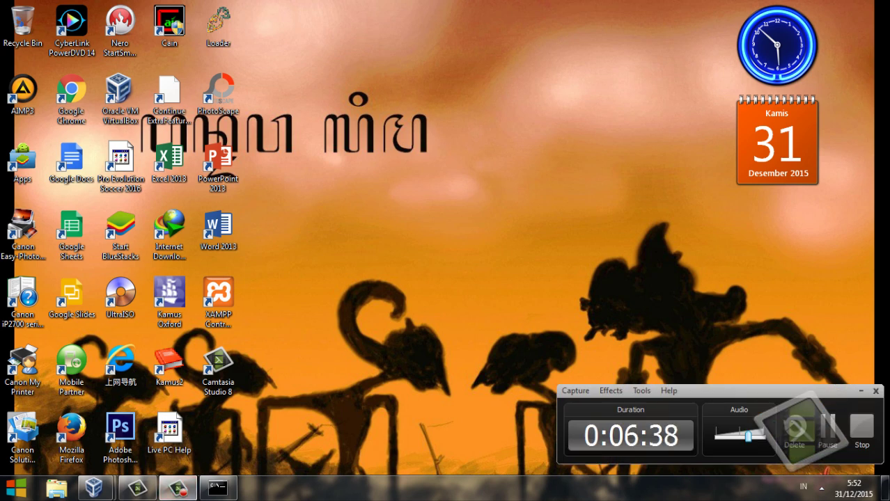
click(861, 392)
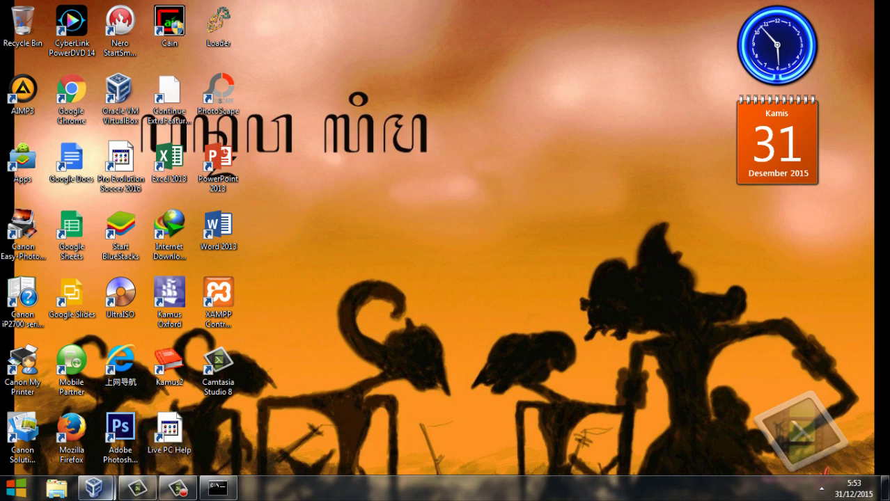
mouse_move(95, 489)
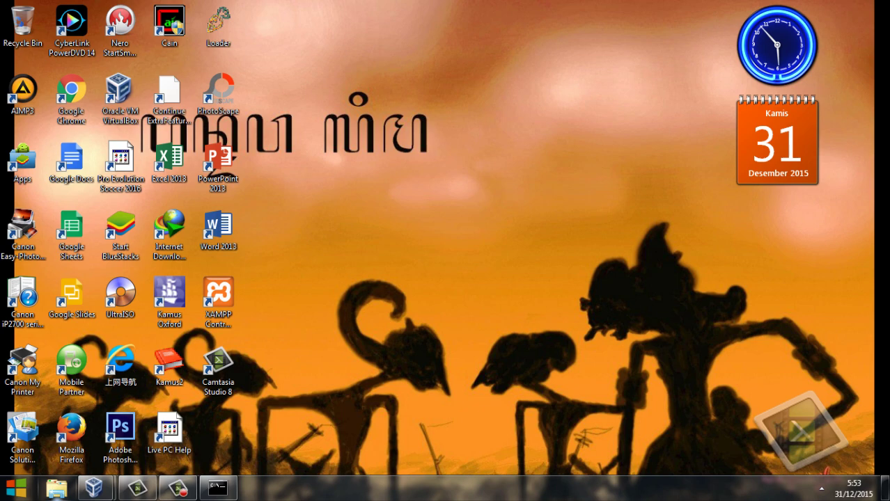
Browse to C:\xampp\mysql\bin and open the 'my' configuration file in Notepad via Edit.
click(57, 488)
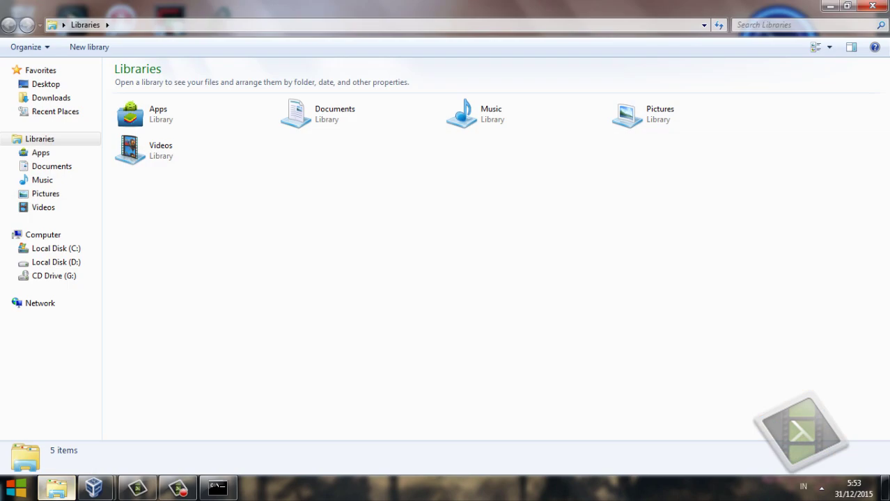
click(55, 248)
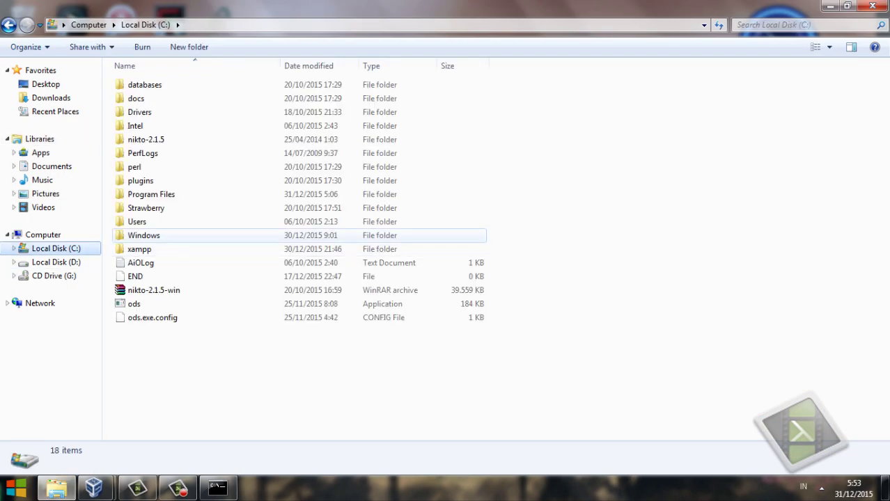
double_click(140, 248)
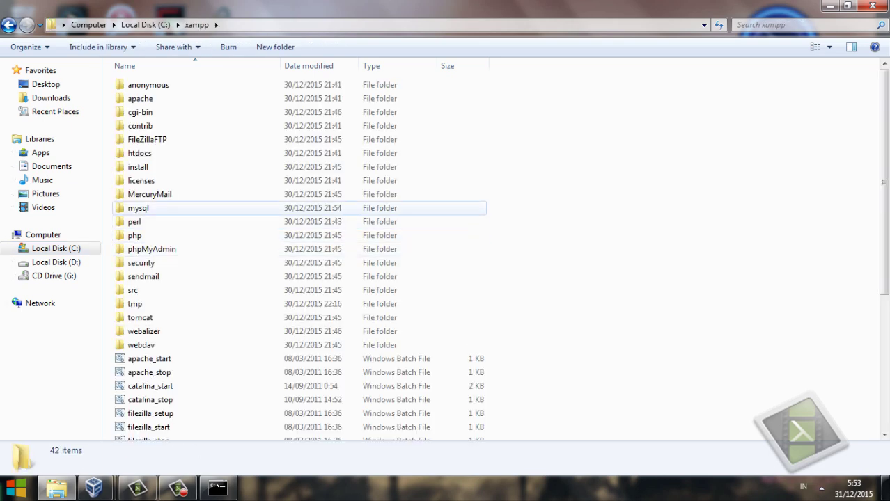
double_click(138, 207)
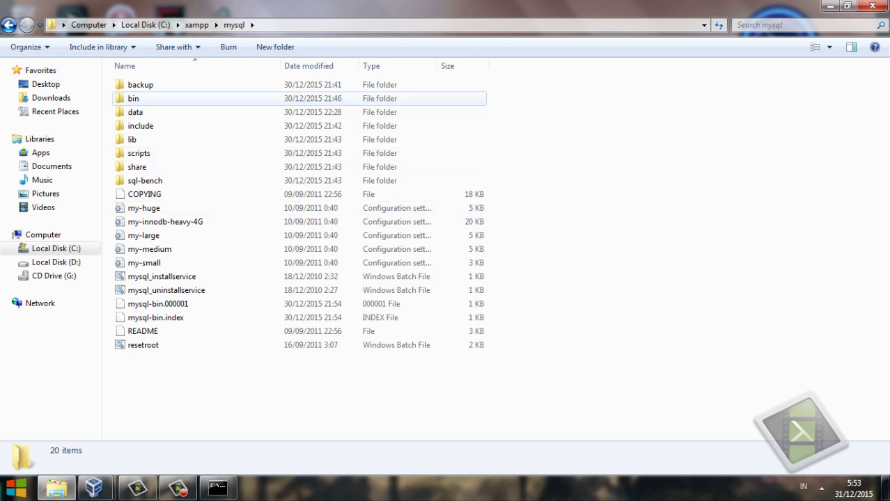
double_click(133, 98)
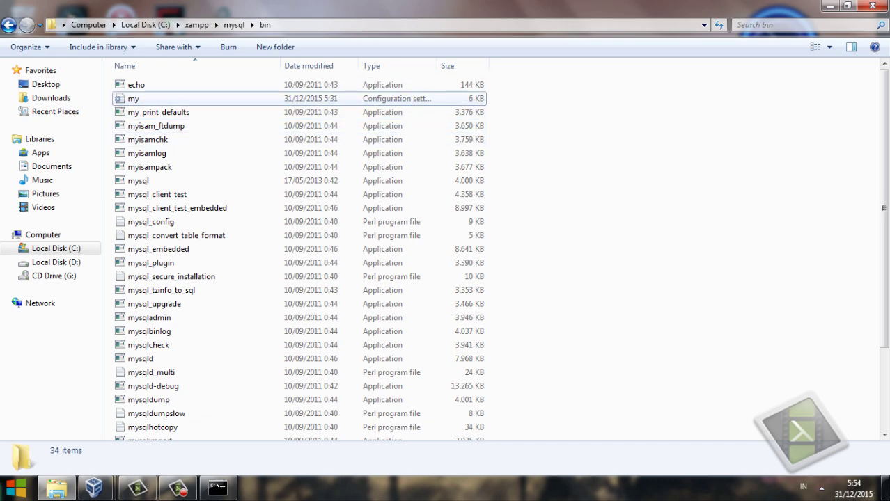
click(133, 98)
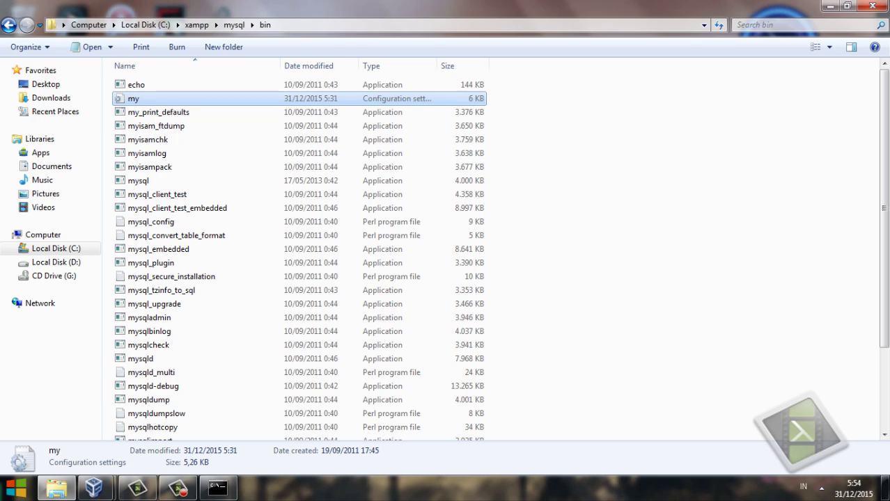
right_click(172, 98)
click(182, 136)
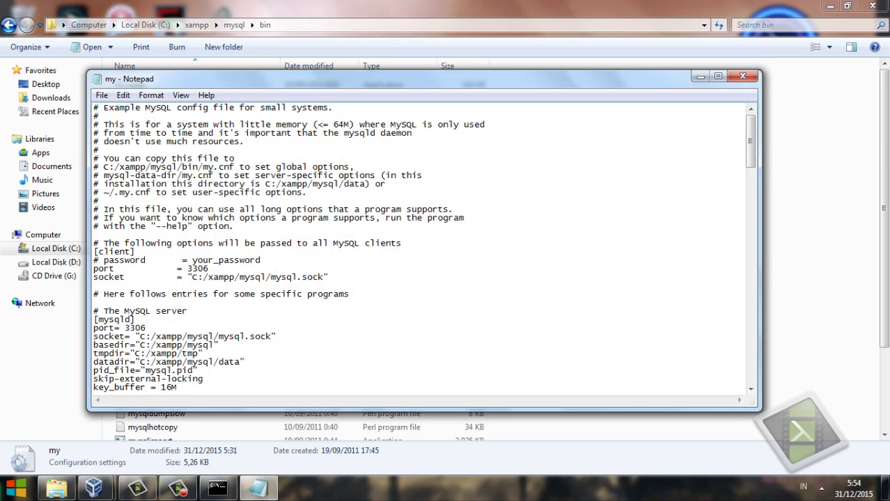
Add 'log-bin = mysql-bin' and 'server-id = 1' on new lines under the [mysqld] header.
scroll(418, 248, down, 5)
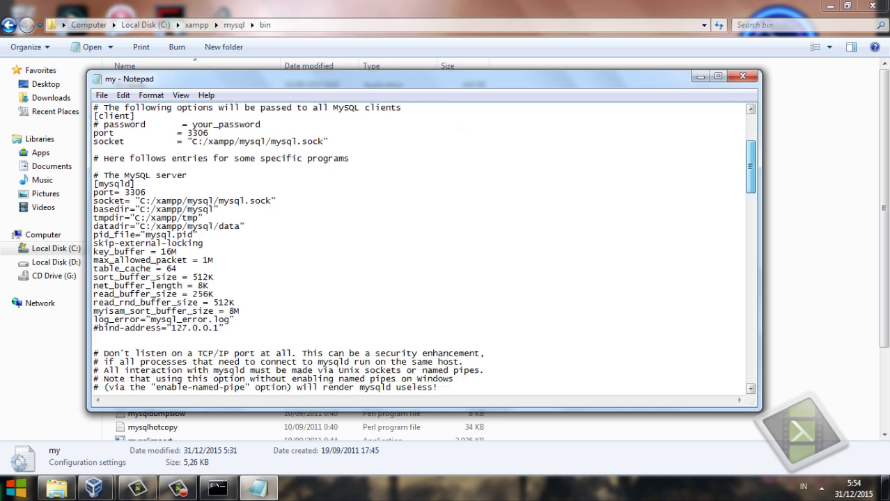
scroll(418, 248, down, 1)
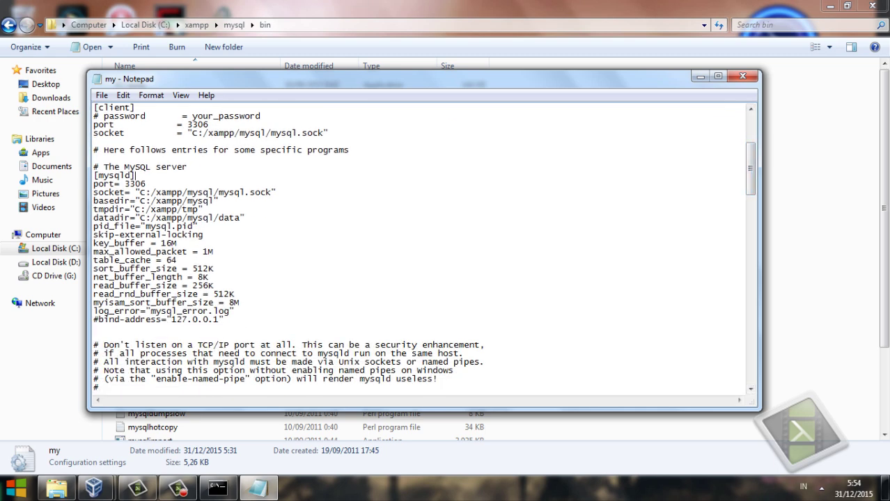
key(Return)
key(Return)
key(Return)
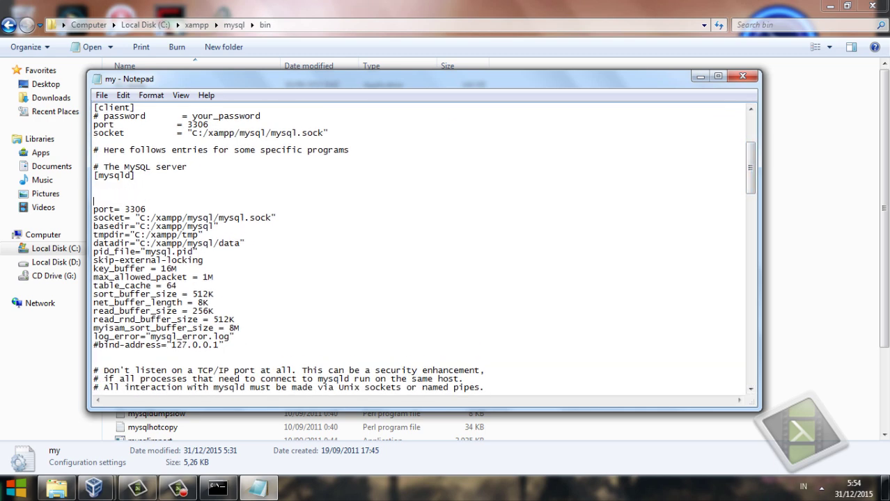
key(Up)
text(log-bin = mysql-bin)
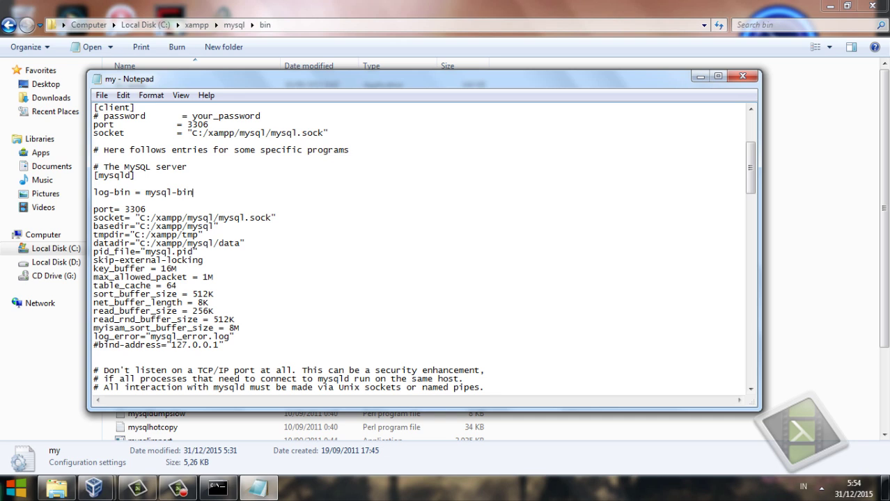
key(Return)
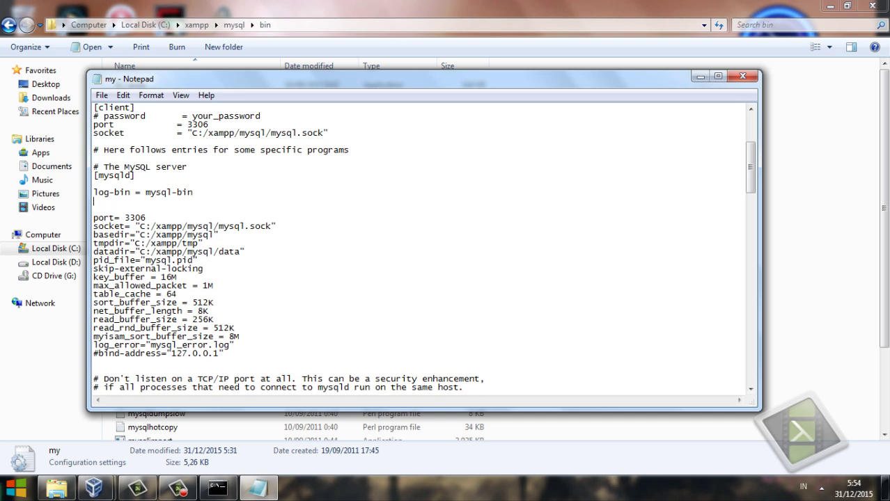
text(server-id = 1)
Add 'innodb_flush_log_at_trx_commit = 1' and 'sync_binlog = 1' on lines below server-id = 1.
key(Return)
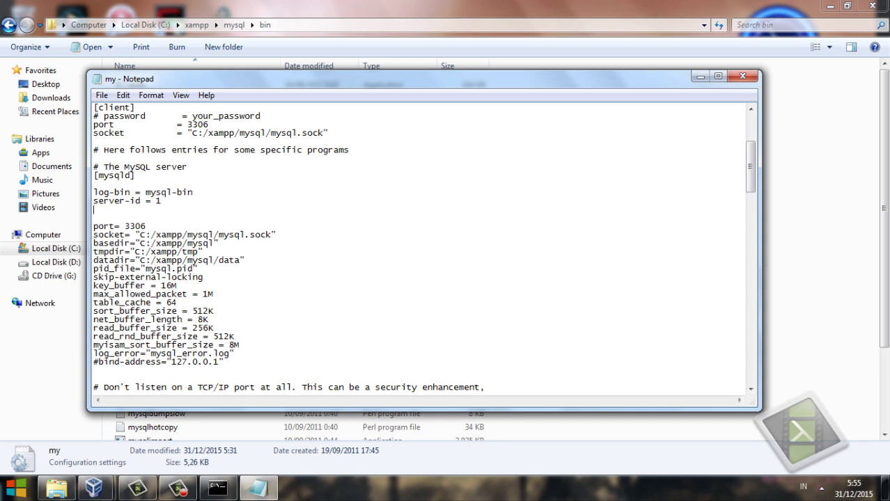
text(innodb_flush_log)
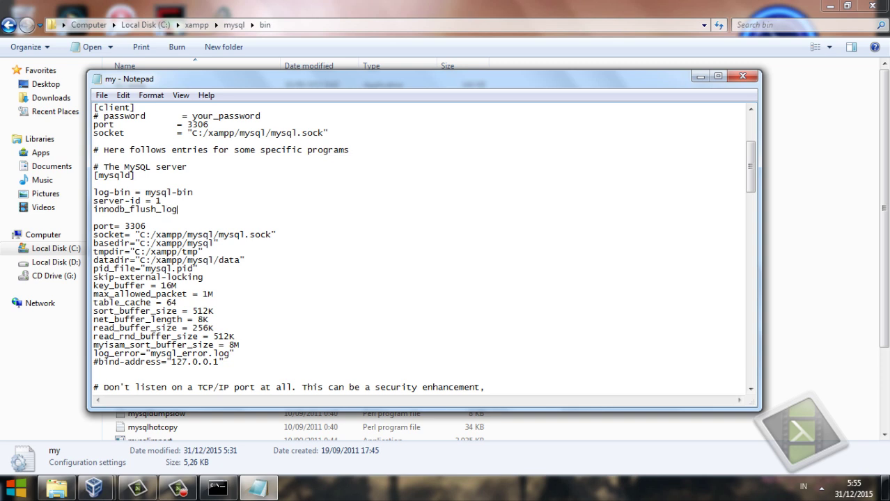
text(_at_trx_commit = 1)
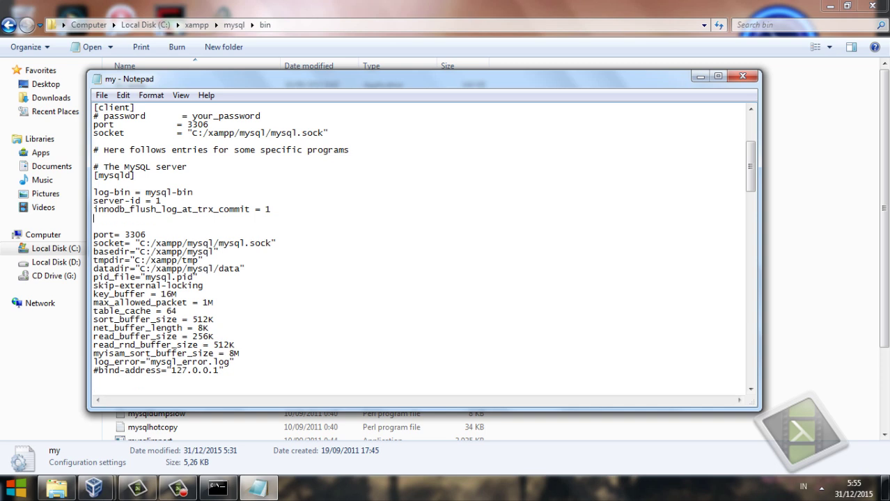
key(Return)
text(sync_binlog = 1)
Save the host's my configuration file and close Notepad.
key(alt+f)
key(Down)
key(Down)
key(Down)
key(Up)
key(Return)
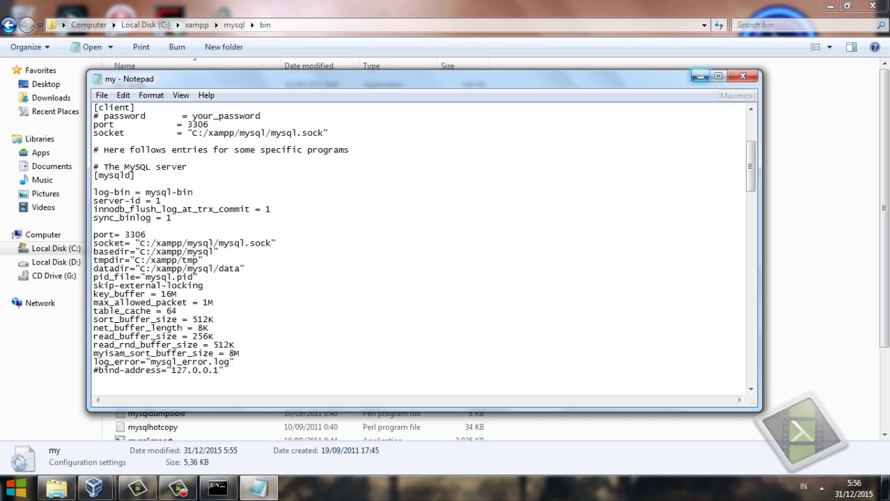
click(742, 77)
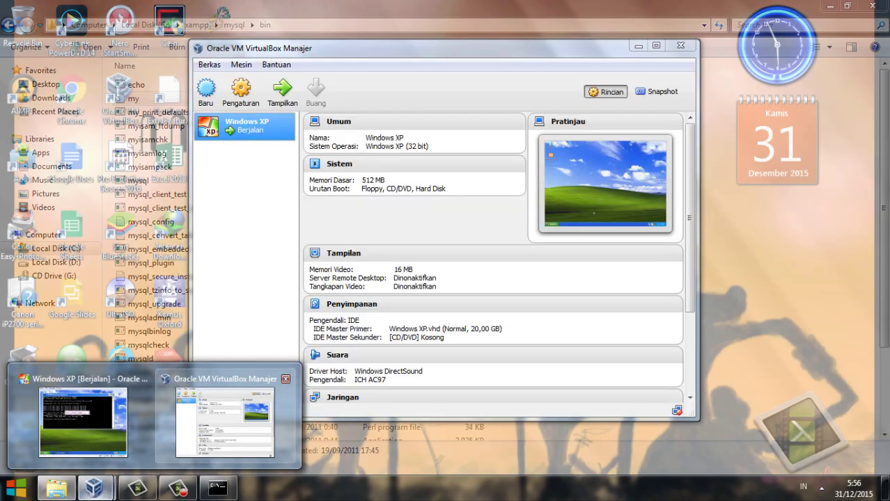
Bring the XP guest forward and clear the recalled ping command from its console.
click(87, 410)
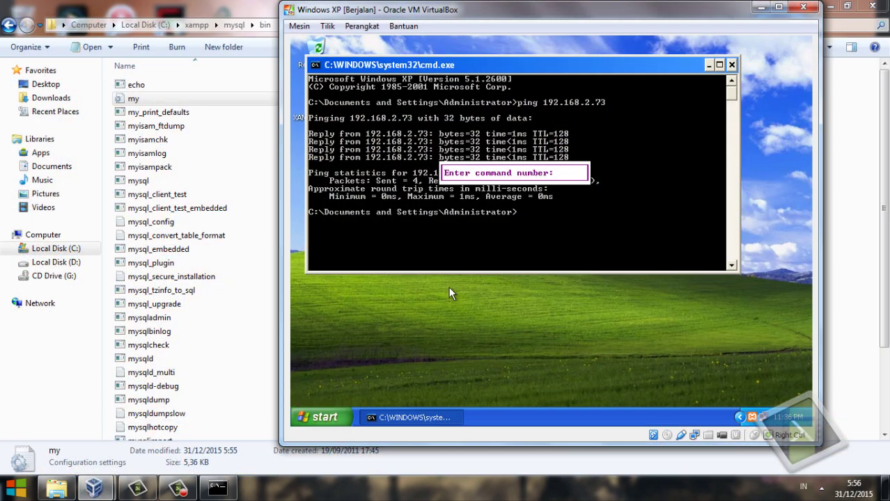
text(0)
key(Return)
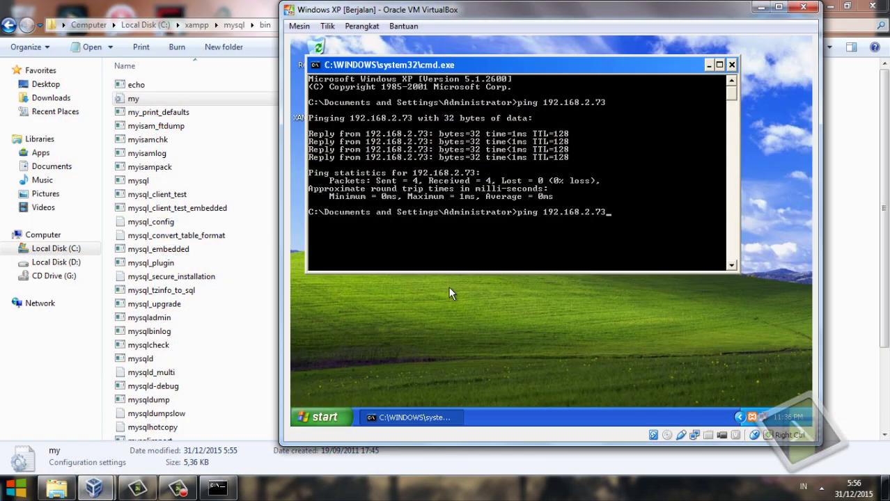
key(BackSpace)
key(BackSpace)
key(BackSpace)
key(BackSpace)
key(BackSpace)
key(BackSpace)
key(BackSpace)
key(BackSpace)
key(BackSpace)
key(BackSpace)
key(BackSpace)
key(BackSpace)
key(BackSpace)
key(BackSpace)
key(BackSpace)
key(BackSpace)
key(BackSpace)
In the guest, browse from My Computer to C:\xampp\mysql\bin.
click(338, 417)
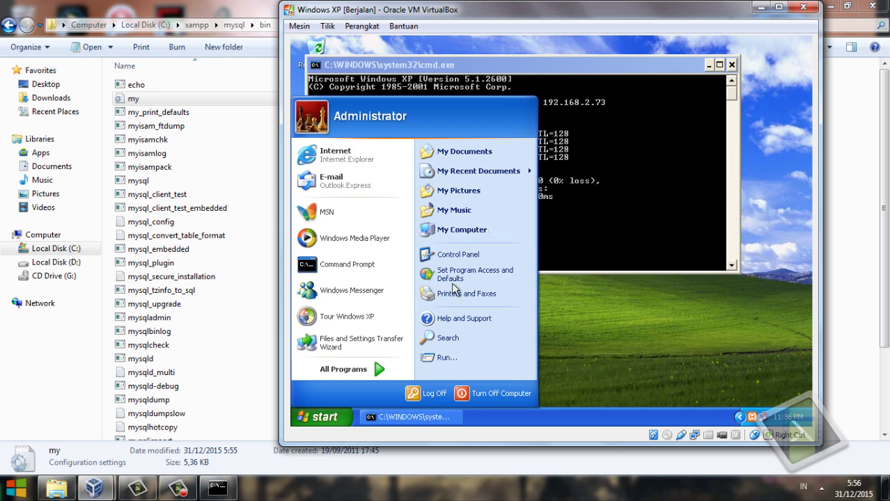
click(473, 233)
double_click(487, 210)
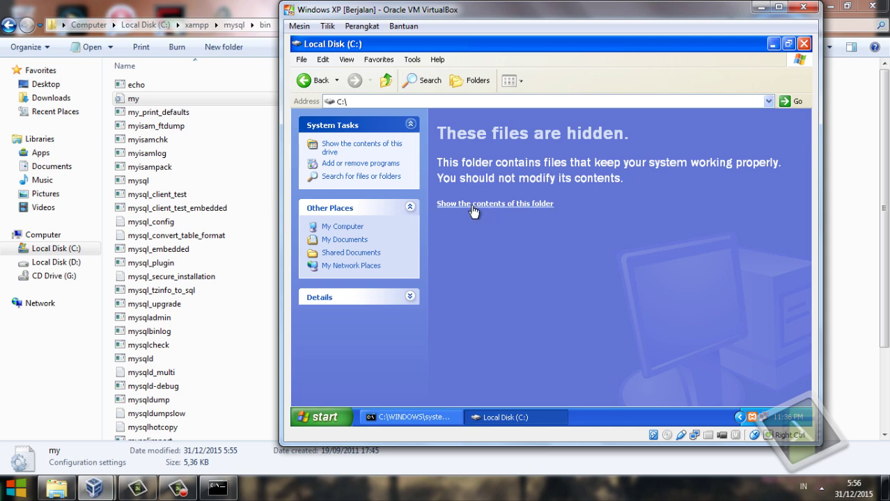
click(472, 206)
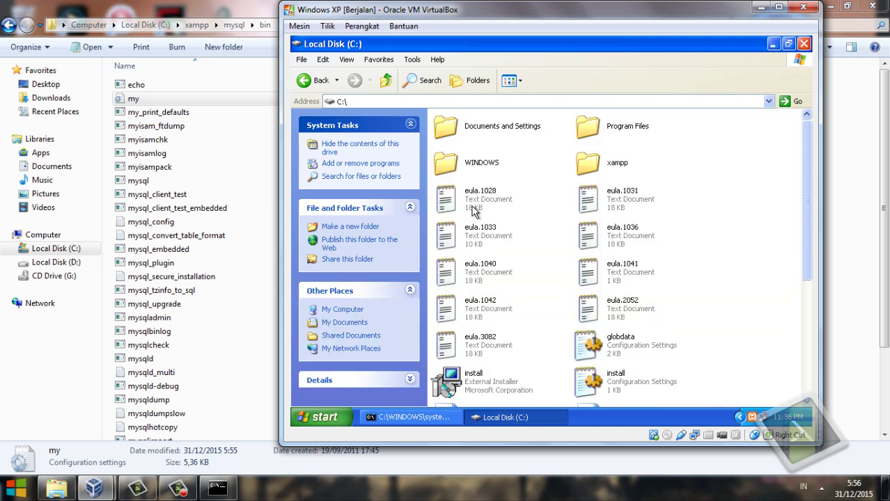
double_click(616, 166)
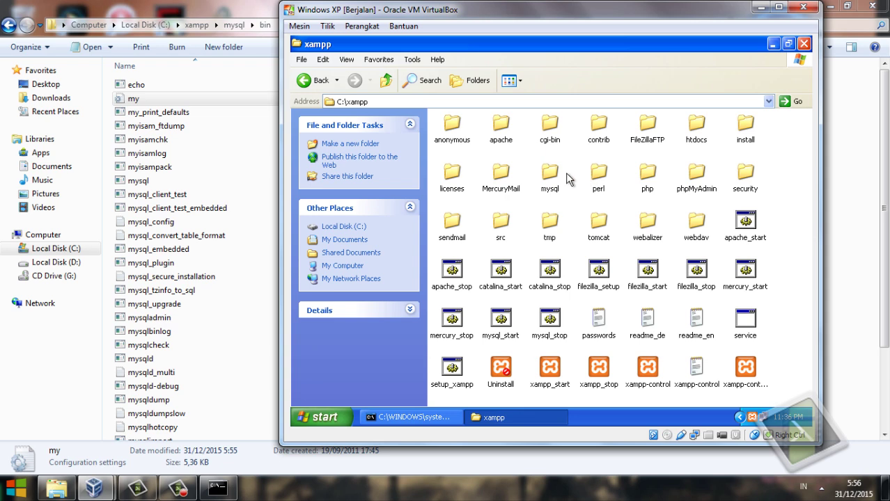
double_click(561, 178)
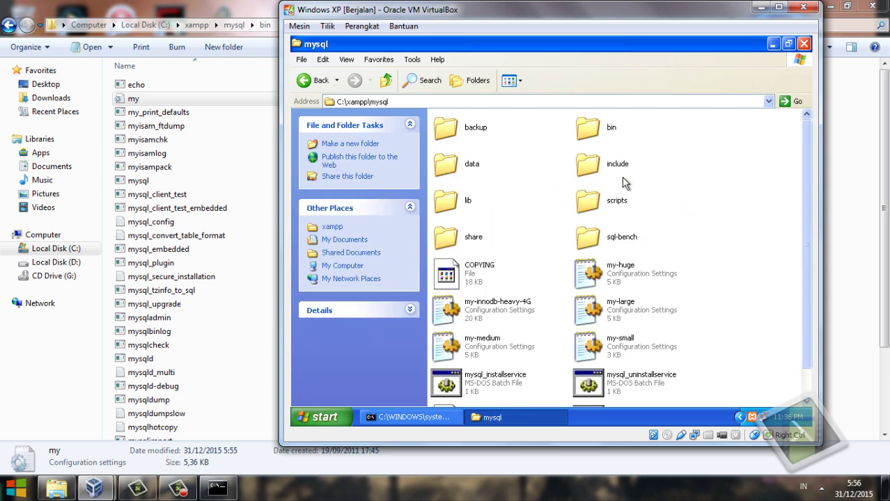
double_click(593, 126)
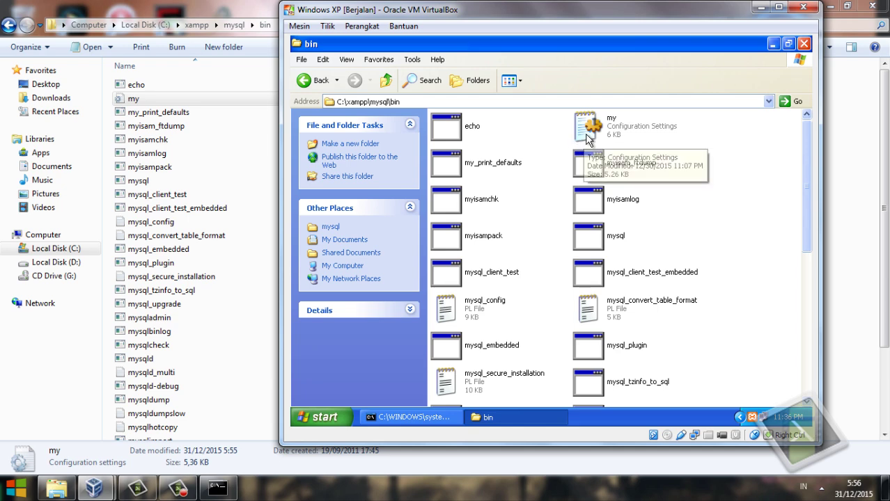
Open the guest's my.ini with Notepad through Open With.
click(625, 135)
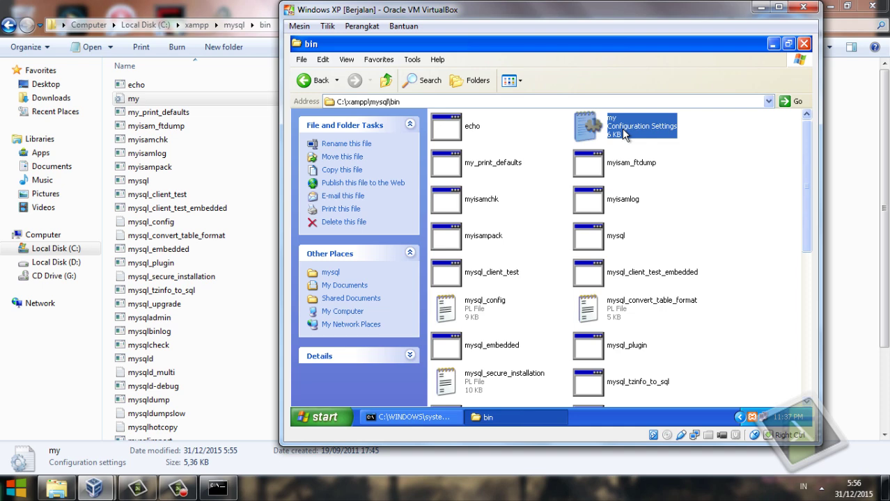
right_click(622, 131)
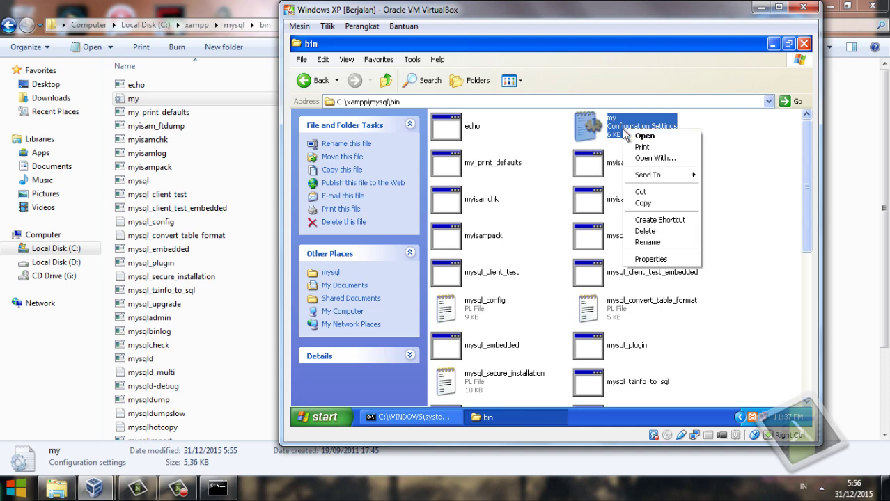
click(646, 160)
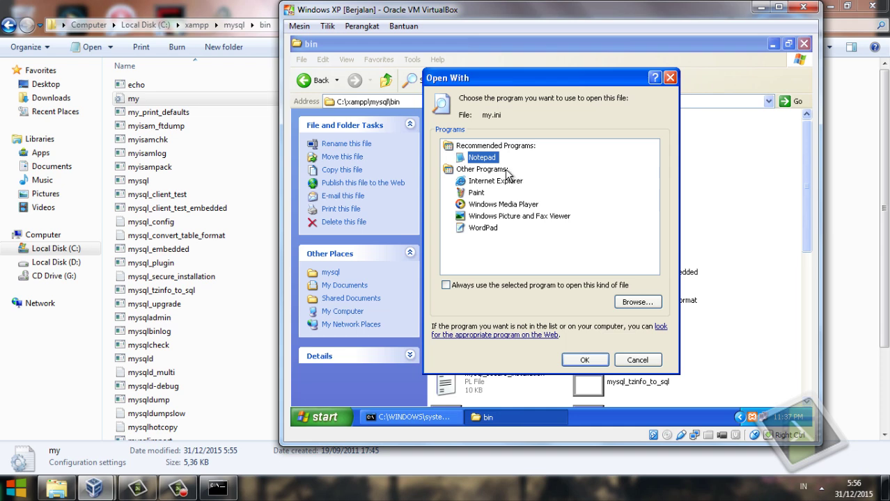
click(585, 365)
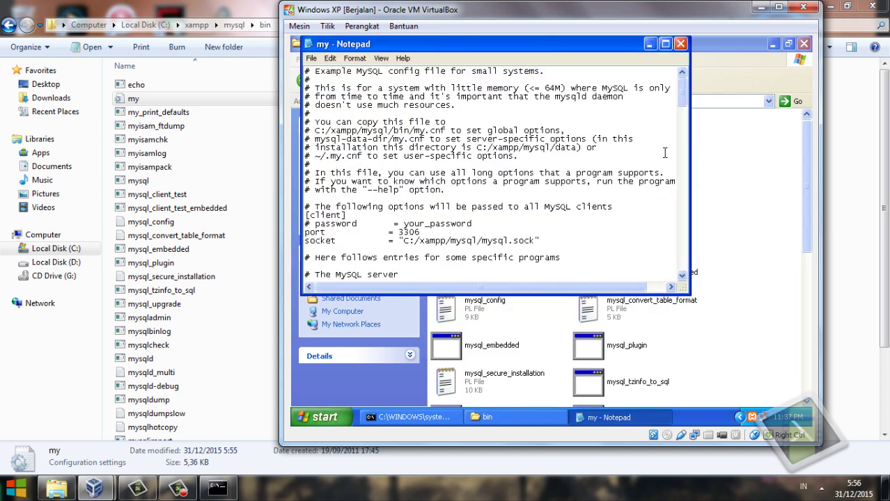
Insert 'log-bin = mysql-bin' and 'server-id = 2' on new lines below [mysqld] in the guest's my.ini.
scroll(689, 91, down, 5)
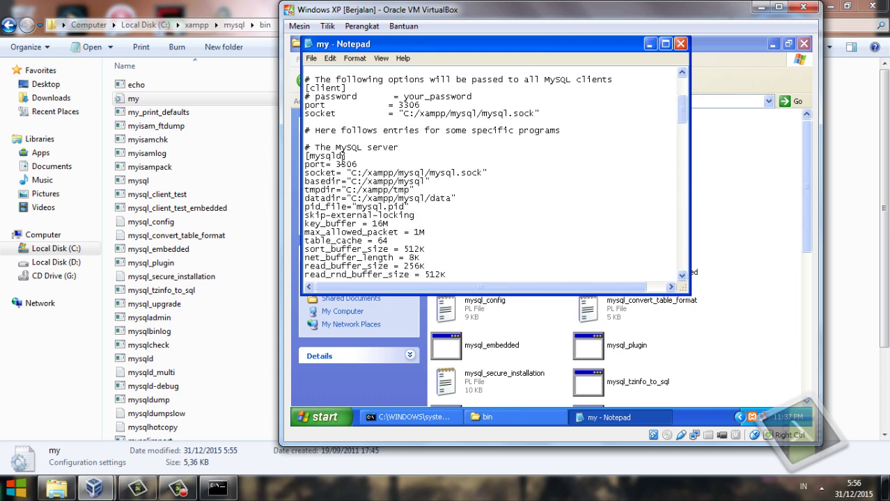
click(345, 156)
key(Return)
key(Return)
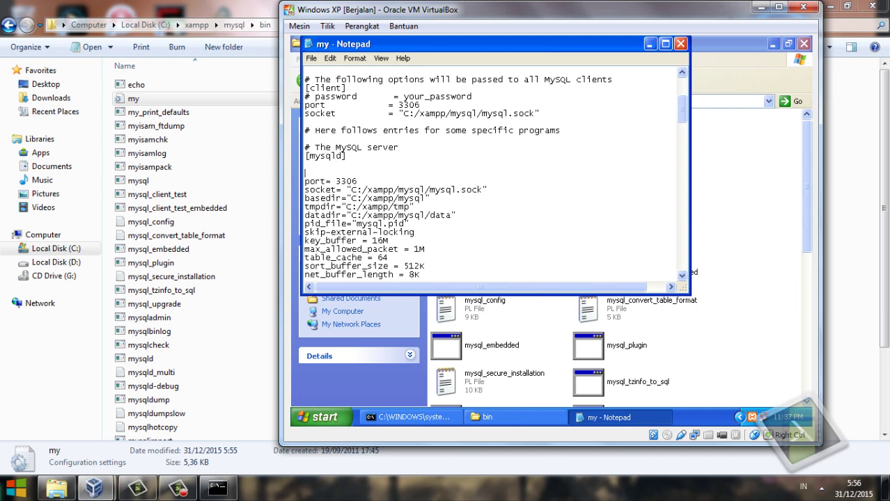
key(Return)
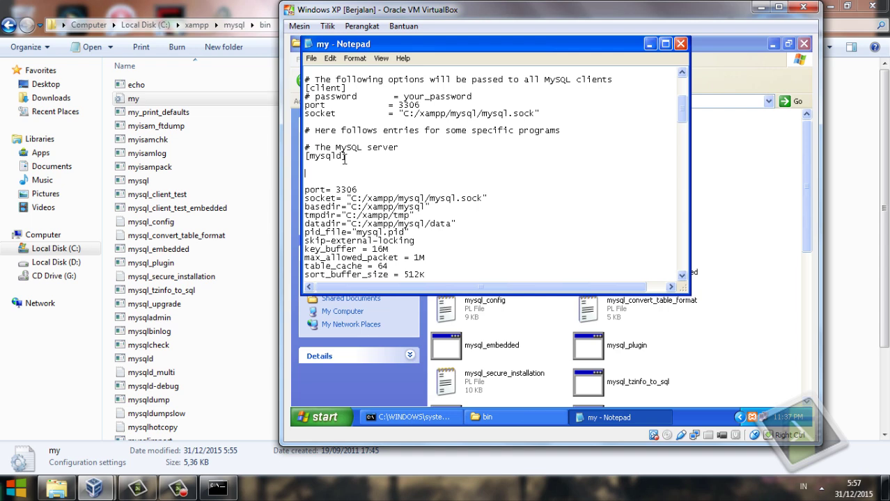
text(log-bin = mysql)
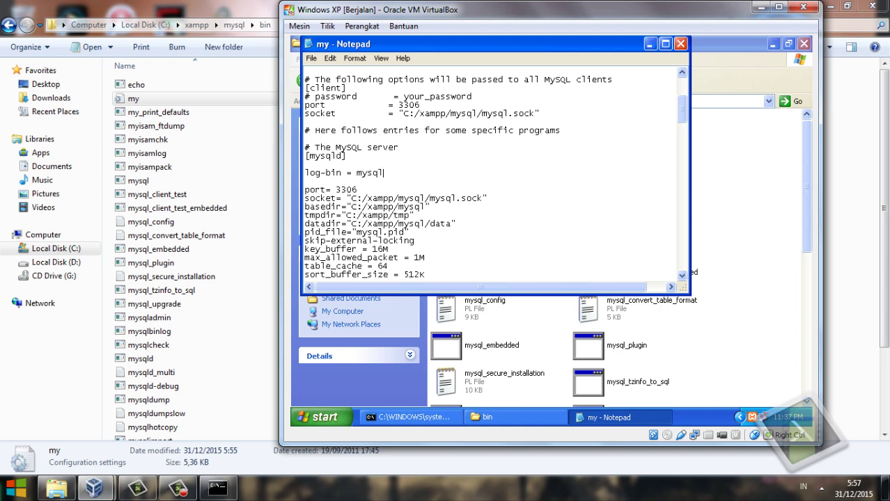
text(-bin)
key(Return)
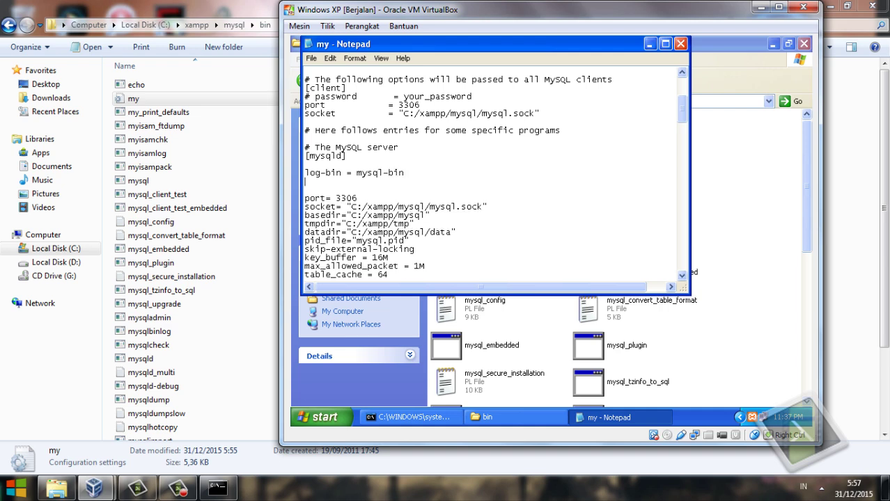
text(server-id =)
text(2)
key(Return)
Type 'innodb_flush_log_at_trx_commit = 1' and 'sync_binlog = 1' on separate lines below server-id = 2.
text(innod)
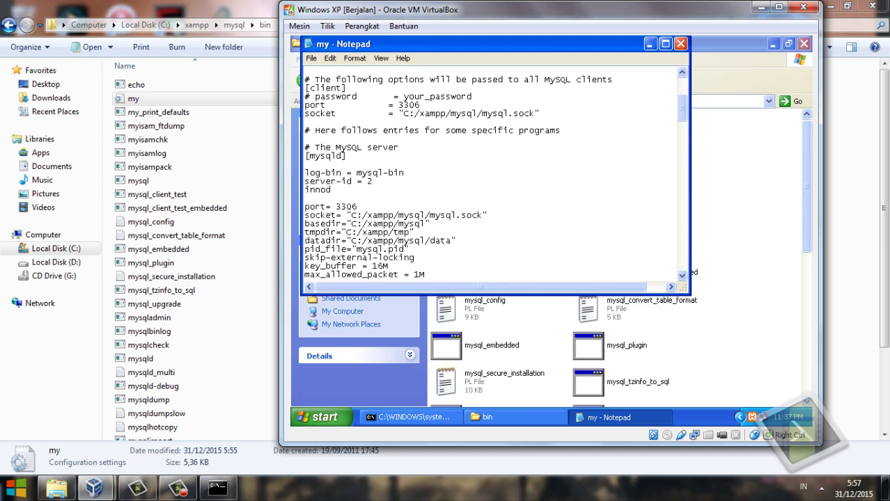
text(b_flush_log_at_trx_comm)
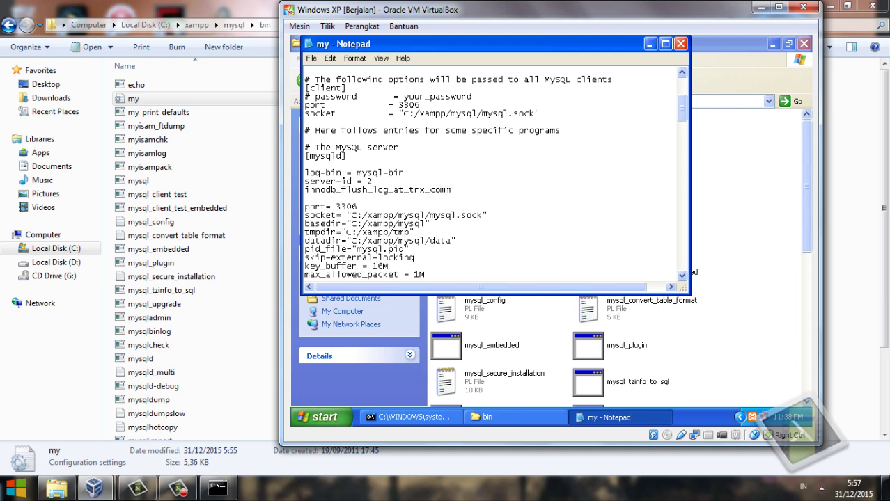
text(it = 1)
key(Return)
text(sync)
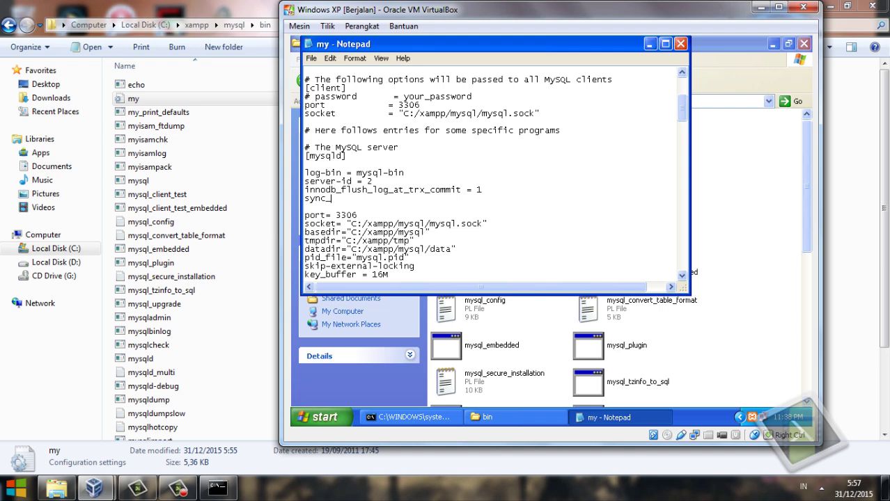
text(_binlog = 1)
Close my.ini and the bin folder, then recall 'ping 192.168.2.73' in the guest's command prompt.
click(681, 44)
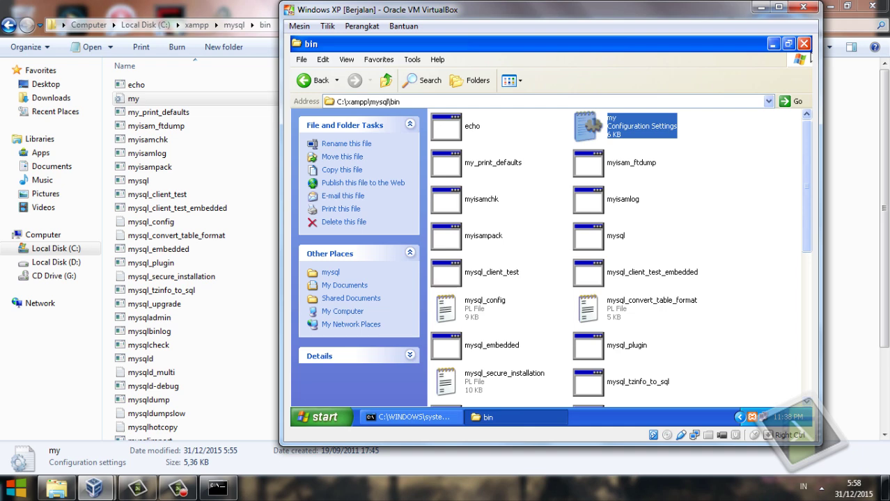
click(803, 44)
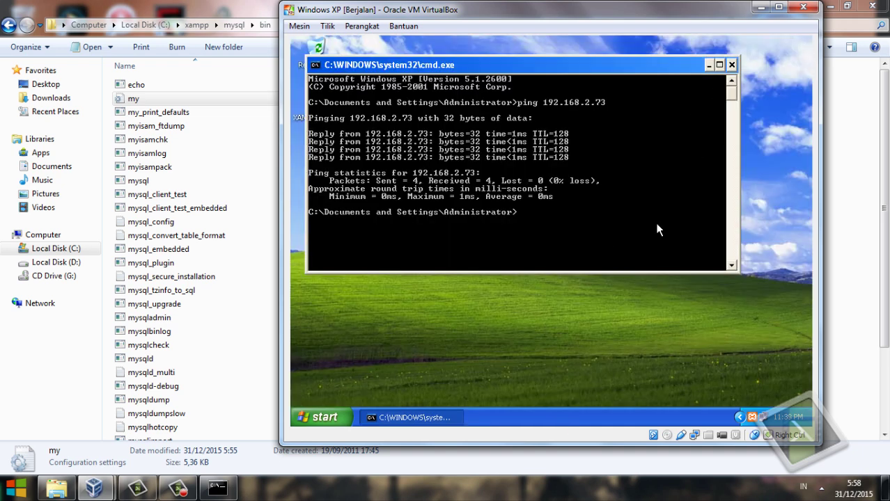
key(F9)
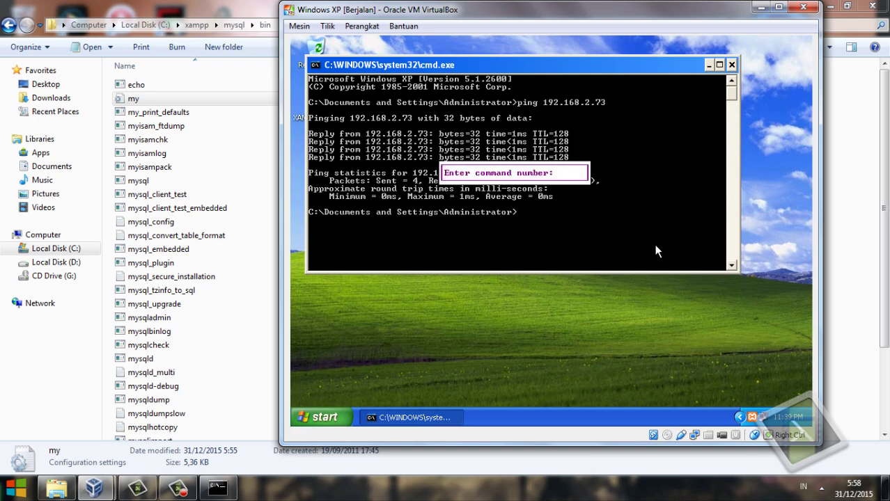
text(0)
key(Return)
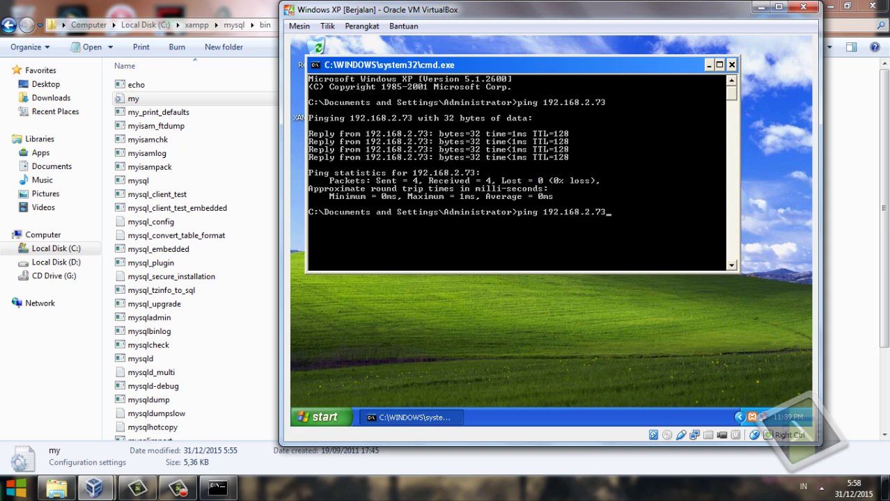
drag(261, 416, 731, 208)
click(732, 209)
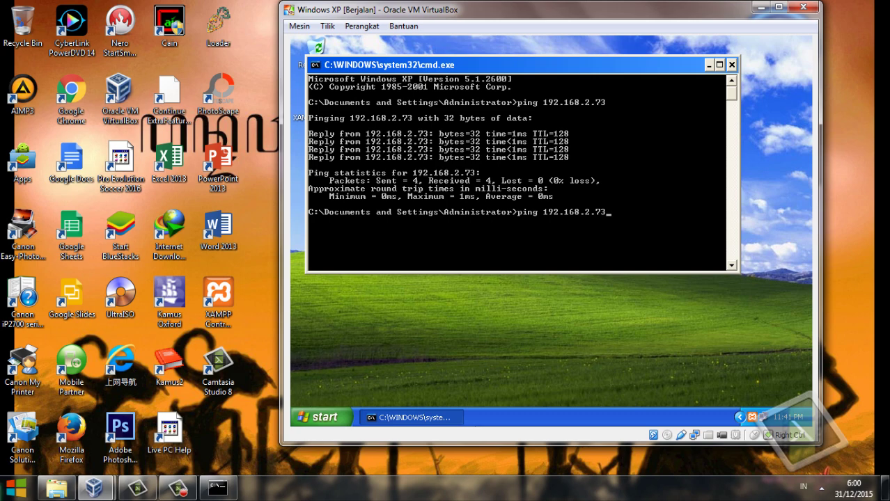
Restart the host's MySQL with Stop then Start in XAMPP Control Panel, then close the panel.
click(761, 7)
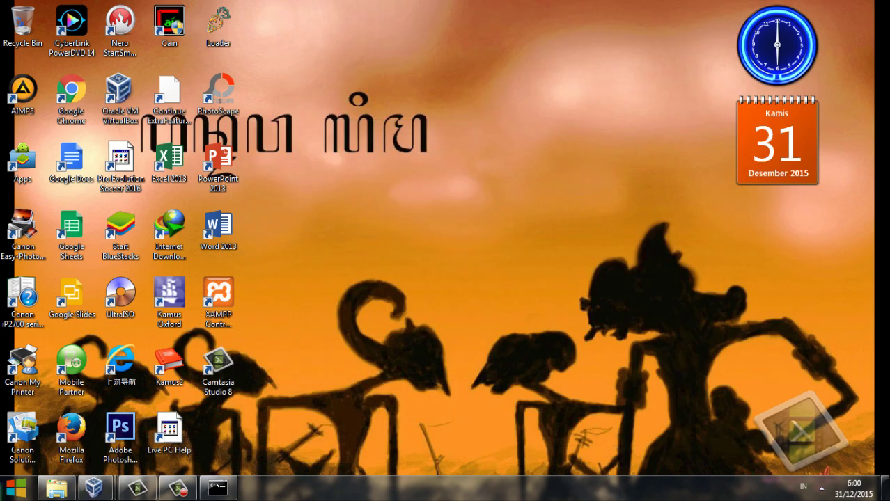
click(821, 488)
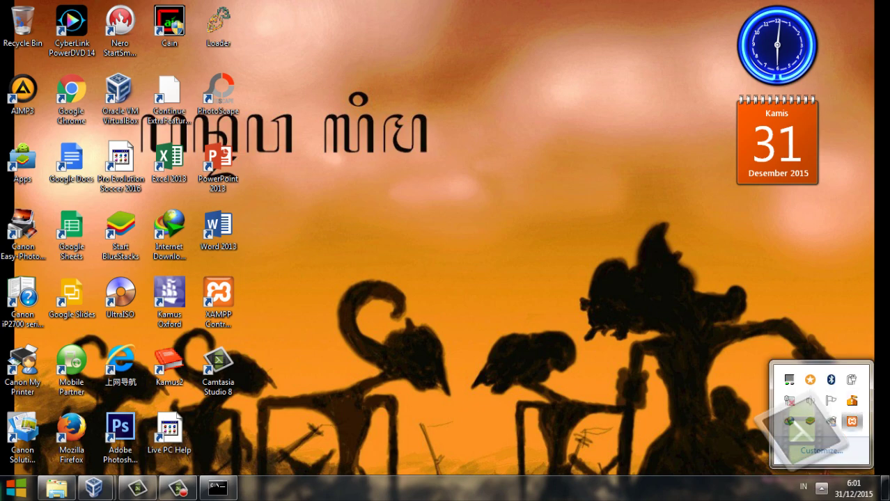
click(851, 421)
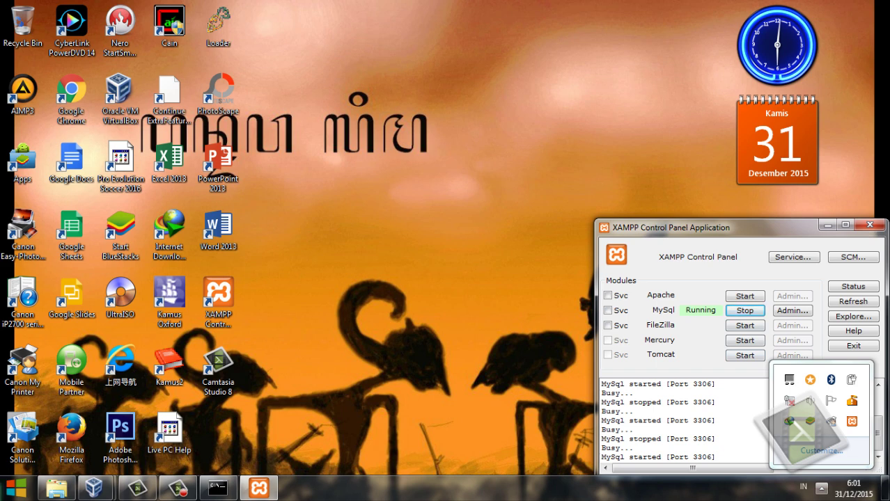
click(684, 412)
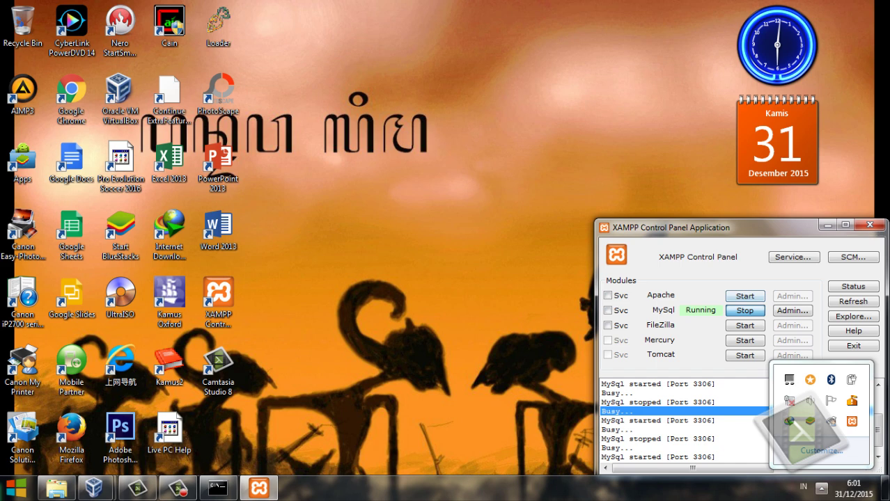
click(745, 310)
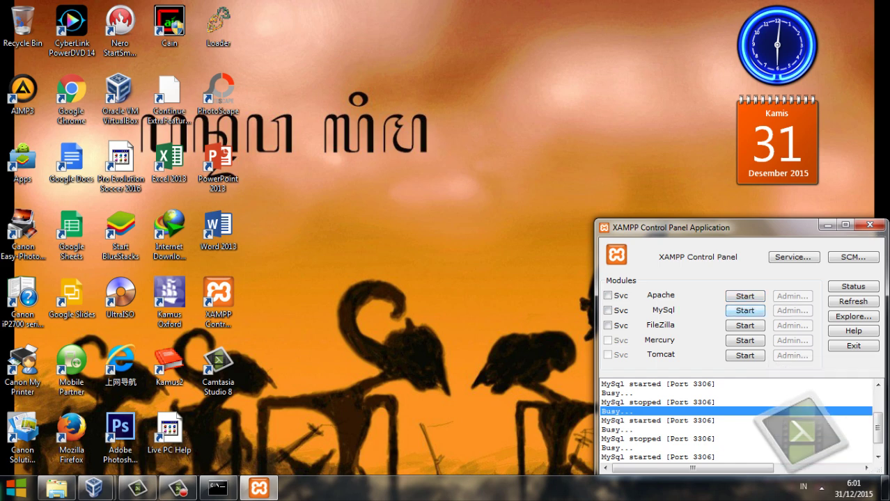
click(745, 311)
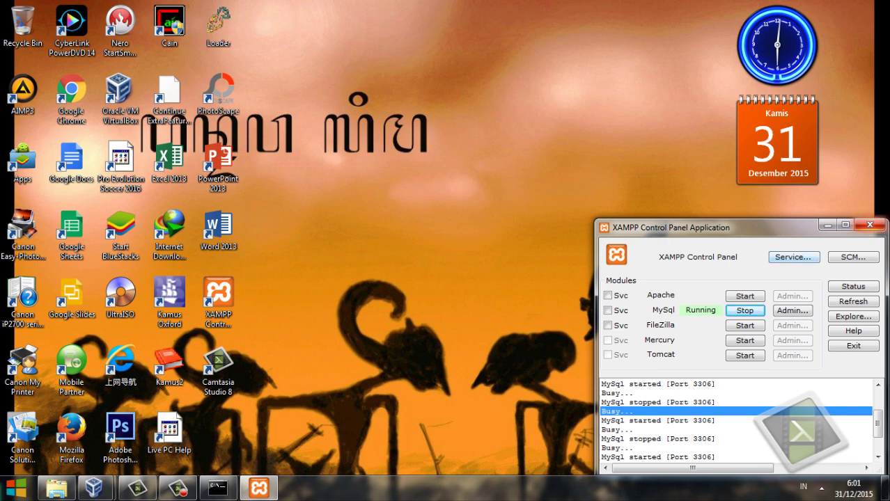
click(870, 224)
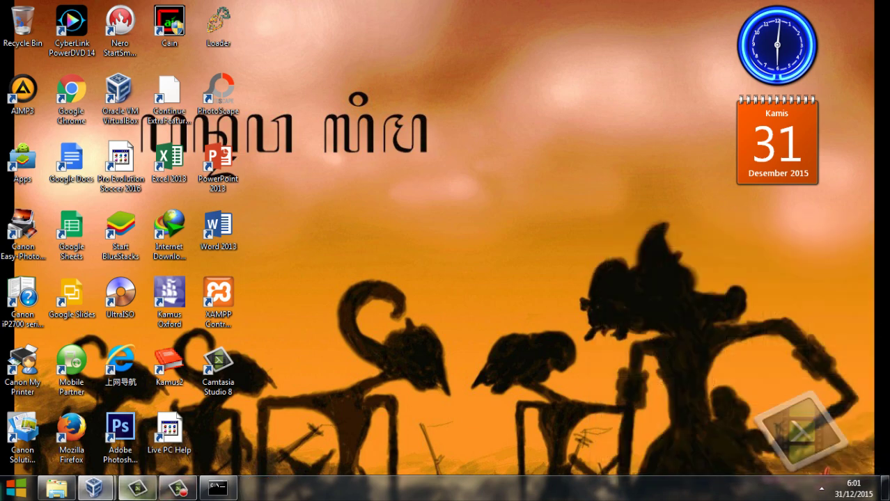
Restart the XP guest's MySQL with Stop then Start in its XAMPP Control Panel, then minimize XAMPP.
mouse_move(94, 487)
click(225, 420)
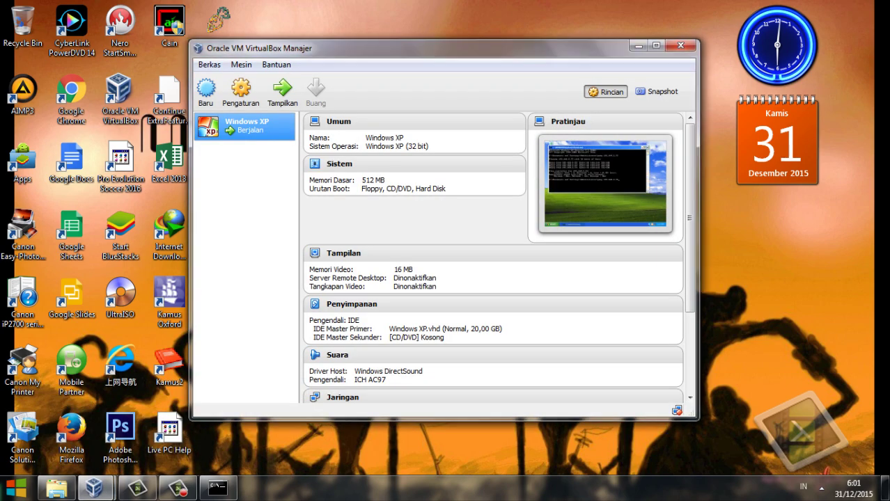
mouse_move(94, 487)
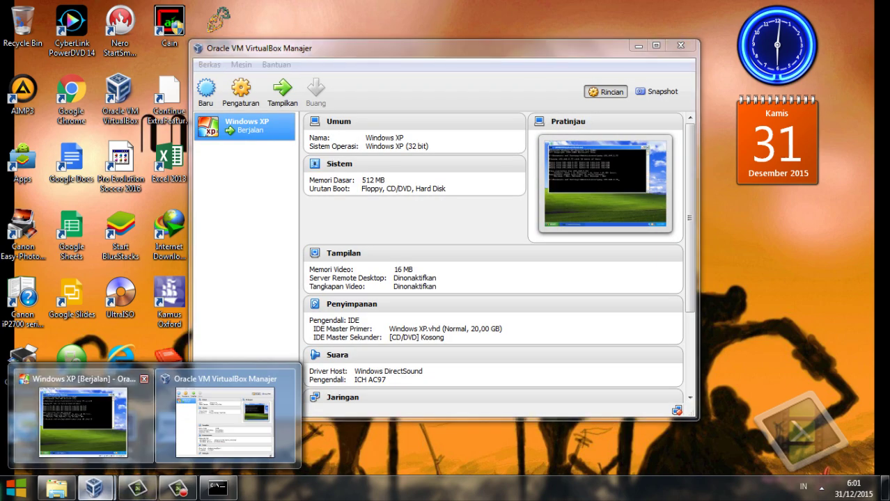
click(120, 432)
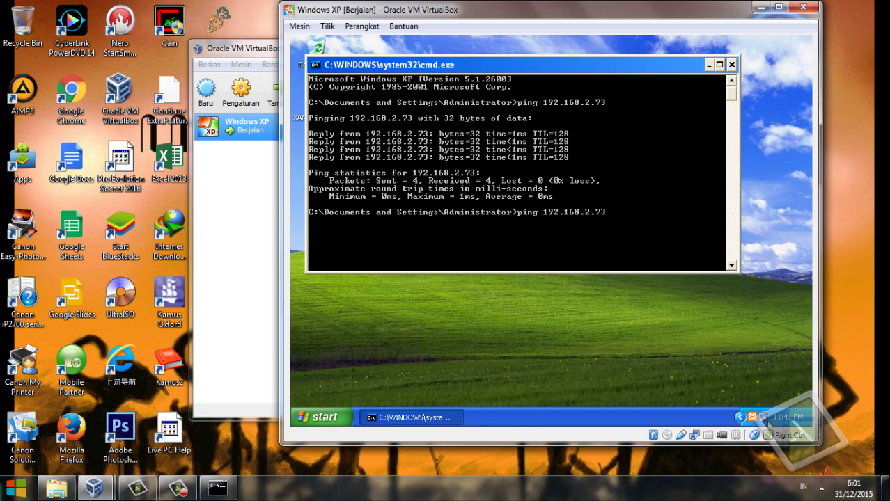
double_click(753, 418)
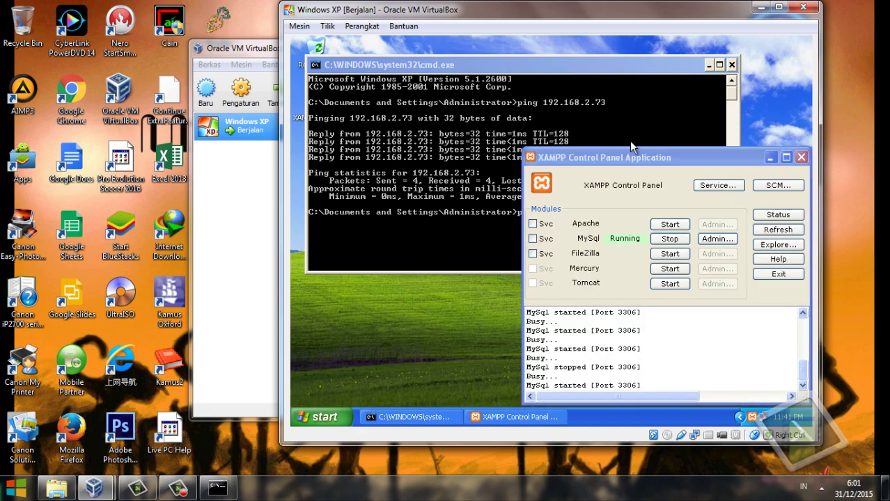
click(667, 243)
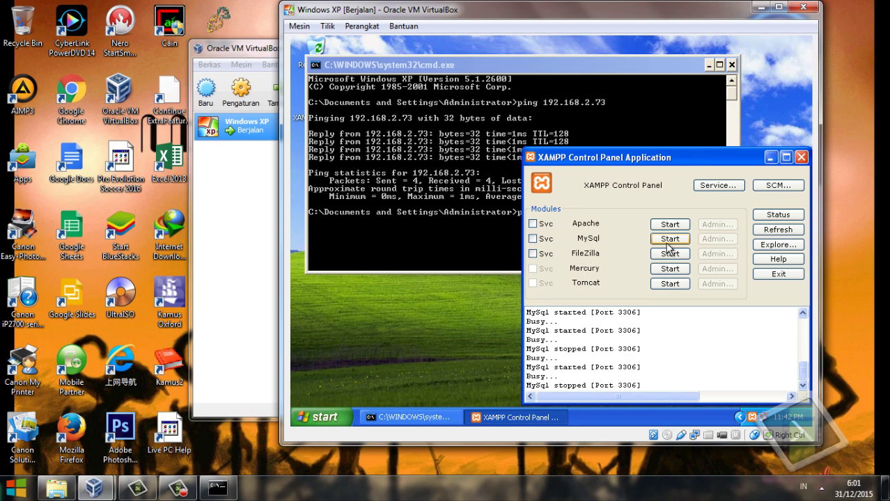
click(666, 239)
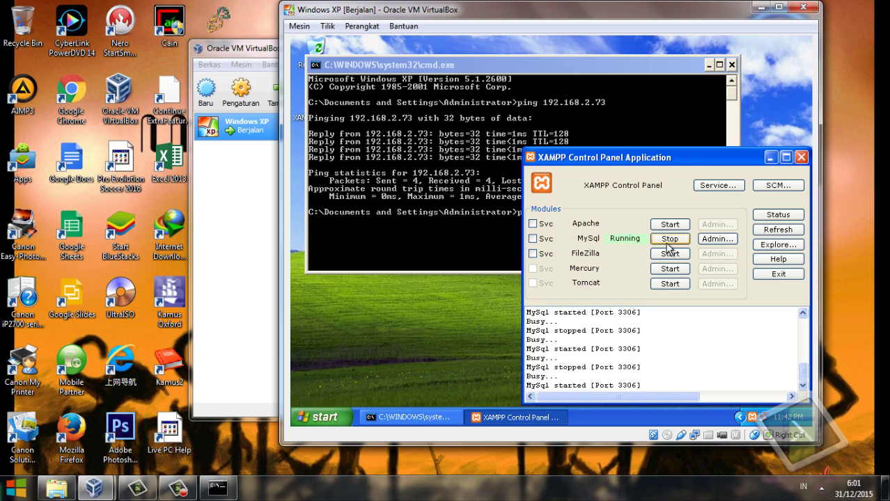
click(771, 161)
Release keyboard capture with Right Ctrl and return to the Windows 7 host desktop.
key(F9)
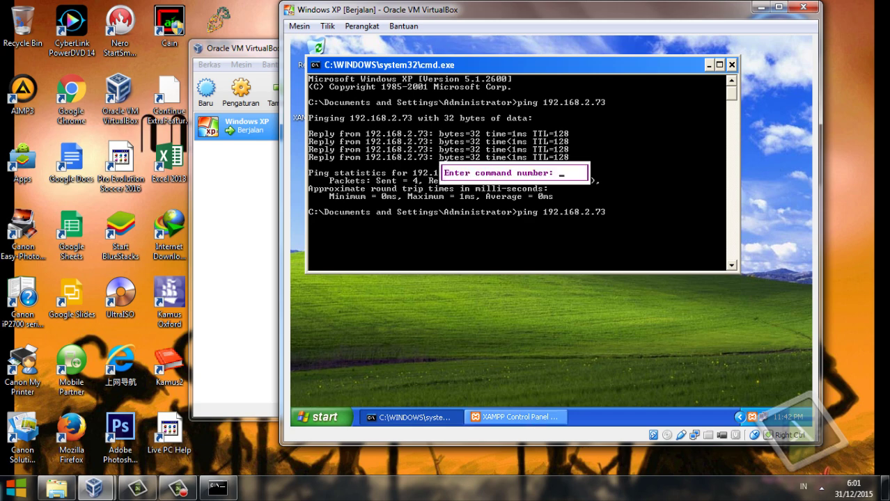
key(Control_R)
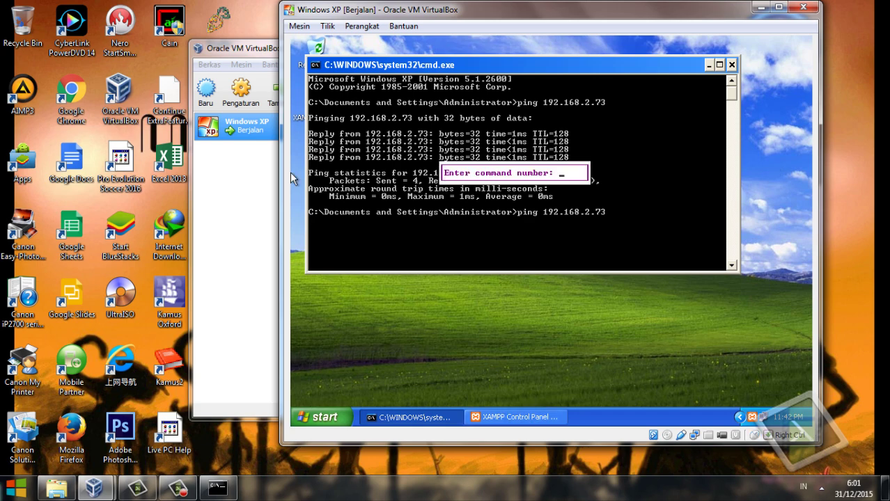
key(F9)
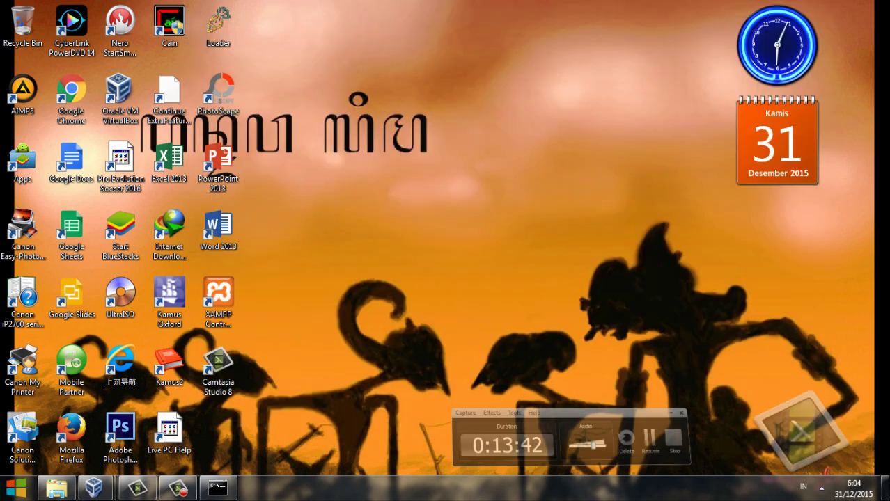
key(F10)
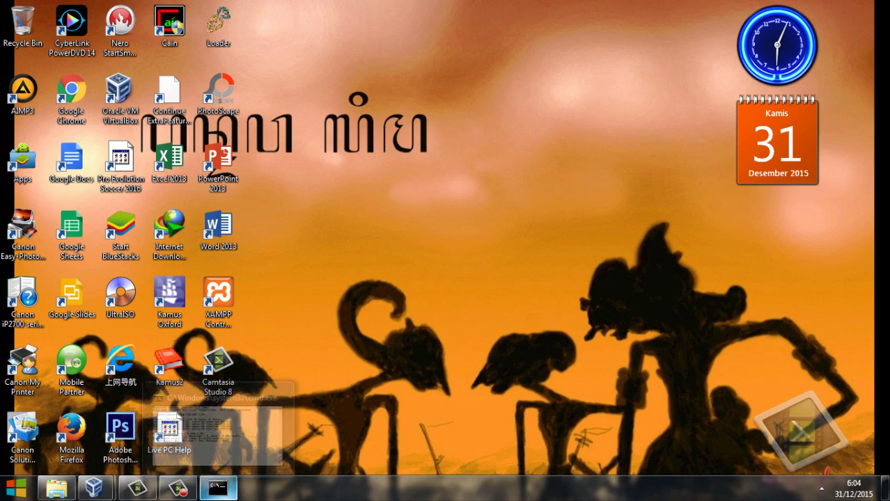
Bring the host Command Prompt forward, go to the C:\ root and clear the screen with cls.
click(218, 487)
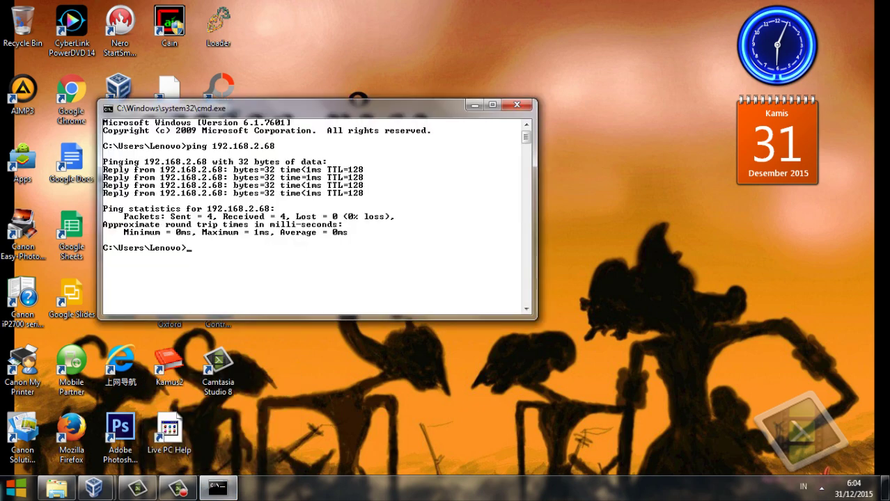
drag(313, 108, 460, 52)
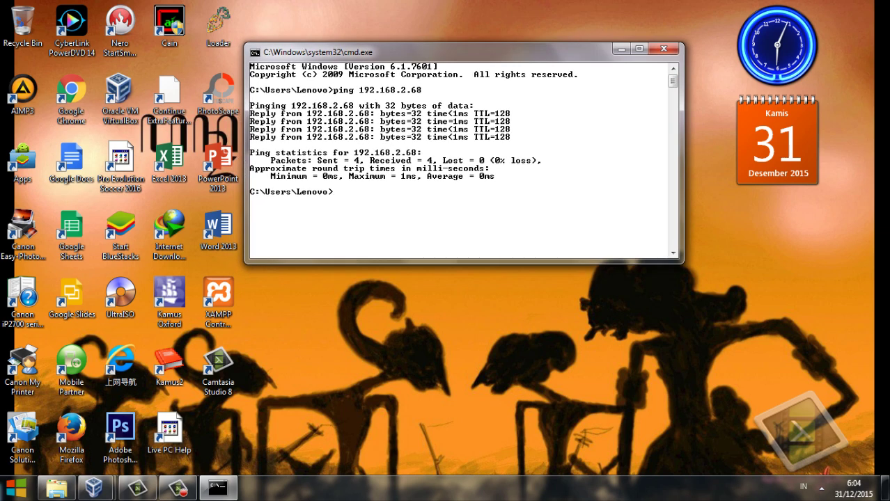
text(cd )
text(\)
key(Return)
text(clear)
key(Return)
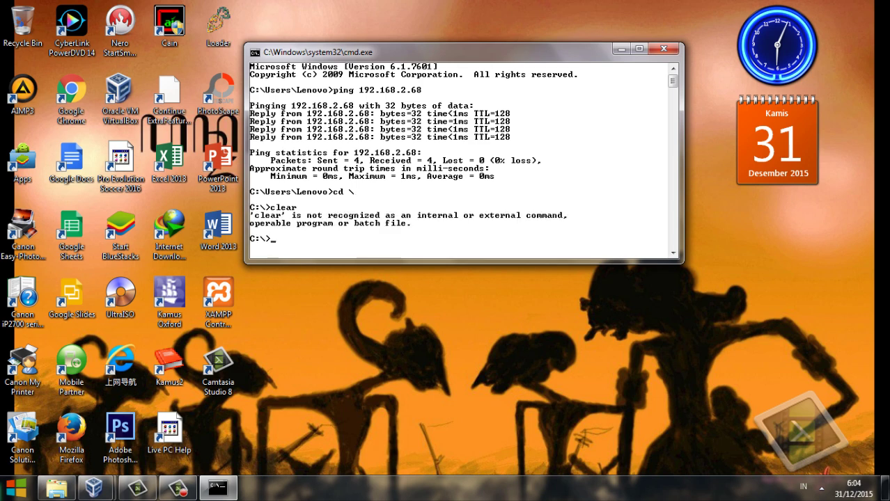
text(cls)
key(Return)
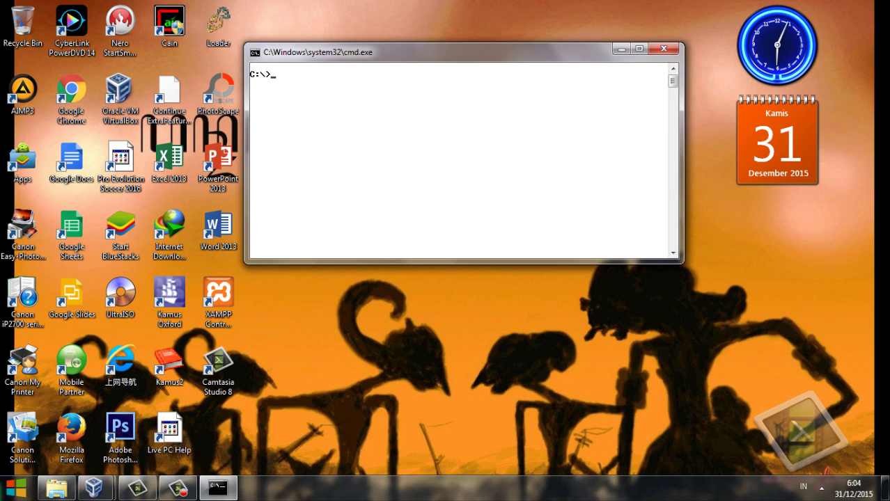
Change into xampp\mysql\bin and log into MySQL with mysql -u root.
text(cd xampp\)
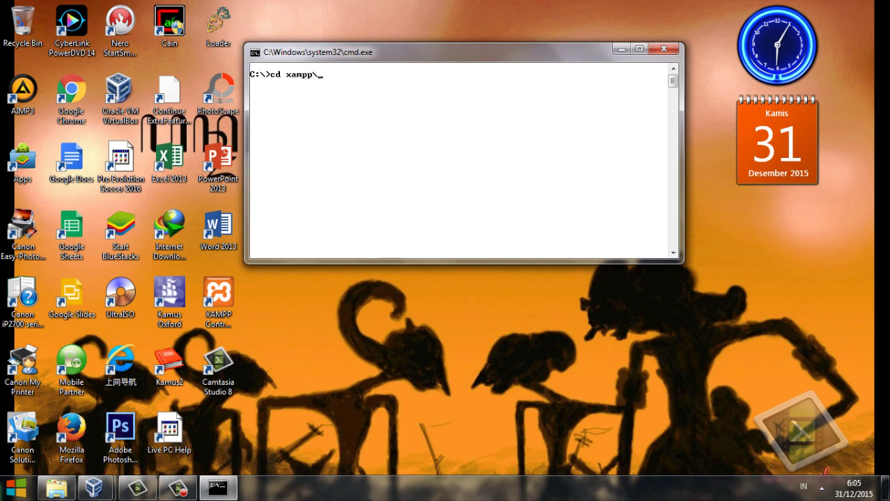
text(mysql\bin)
key(Return)
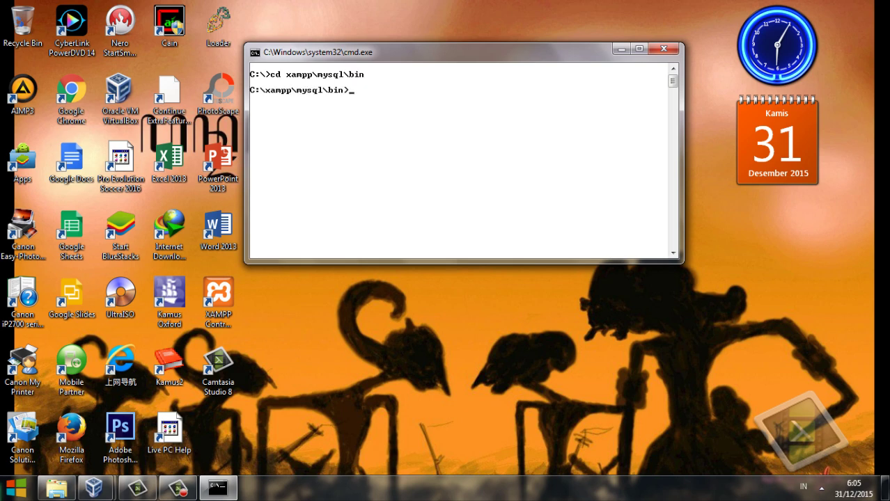
text(mysql -u root)
key(Return)
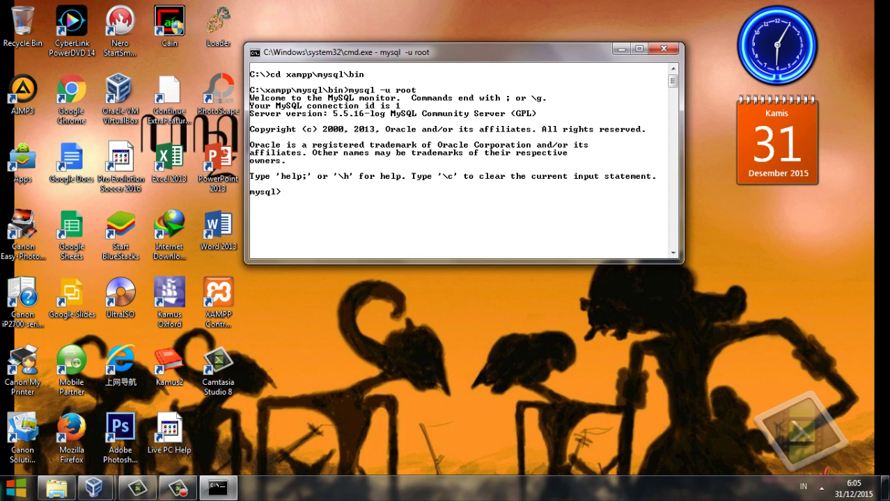
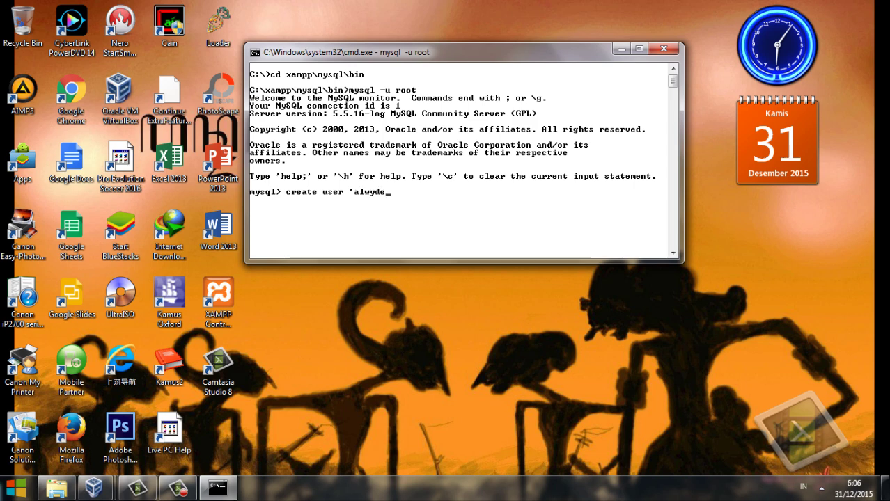
Run CREATE USER for the replication user at host '%' IDENTIFIED BY its password, getting Query OK.
key(BackSpace)
key(BackSpace)
key(BackSpace)
key(BackSpace)
key(BackSpace)
key(BackSpace)
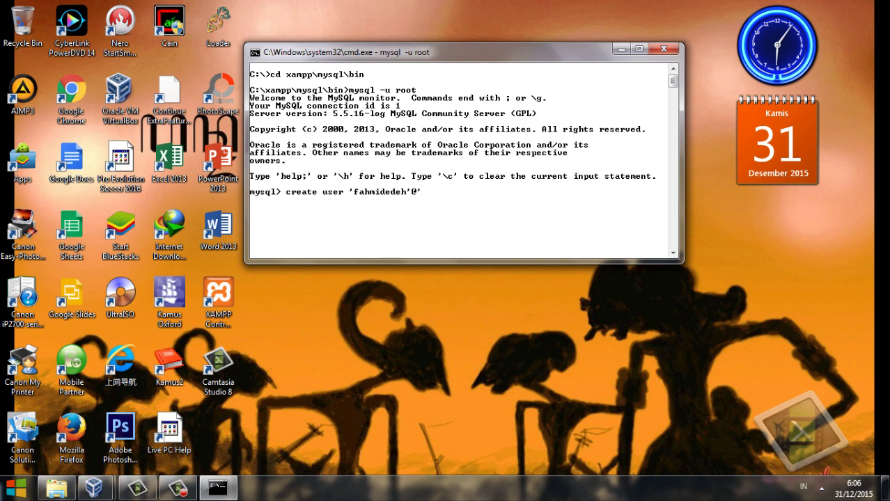
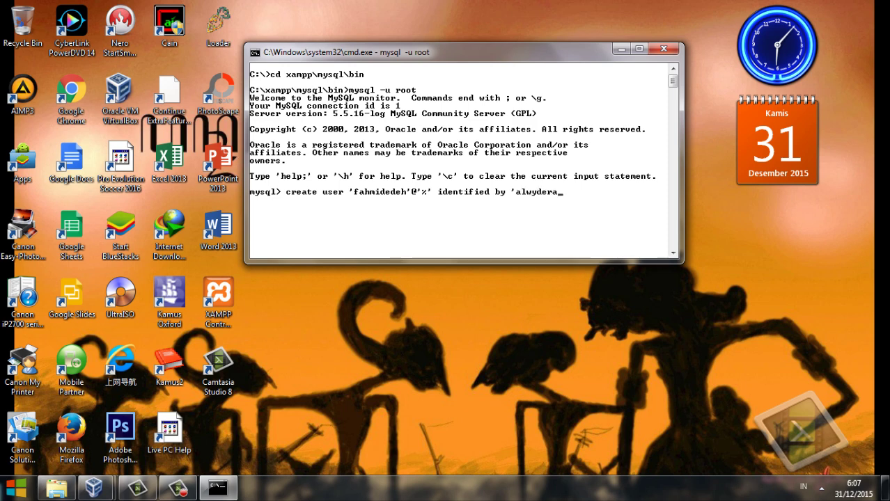
key(Return)
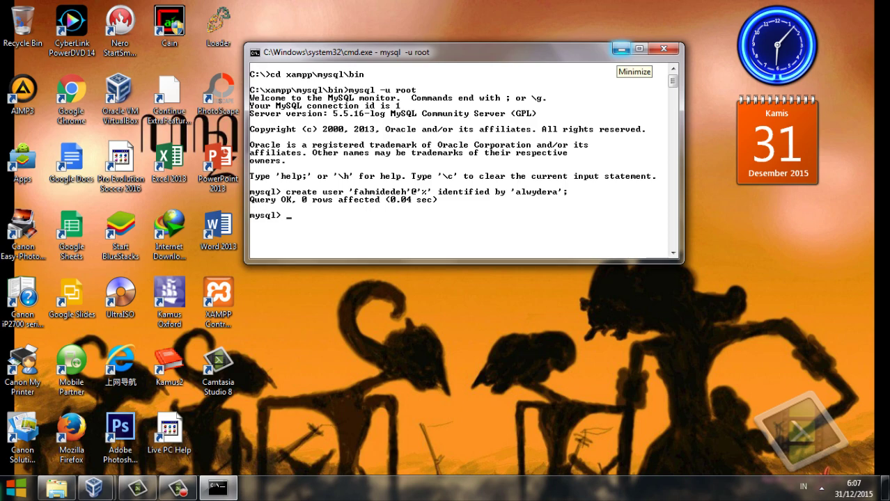
click(621, 49)
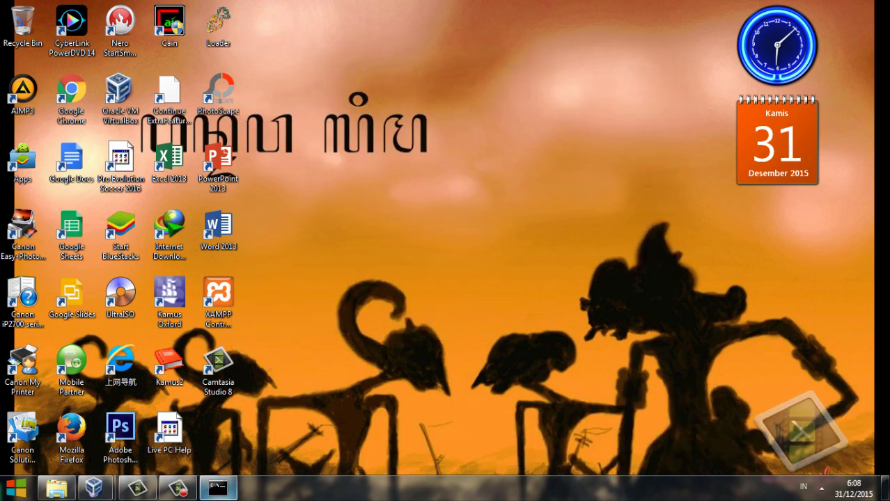
click(218, 488)
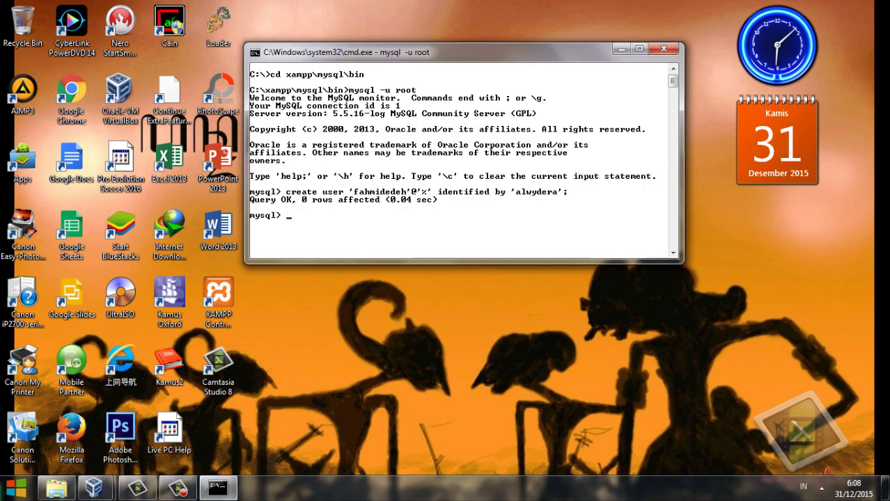
Submit GRANT ALL *.* to the new '%' user with its password, which fails twice with syntax errors.
text(grant all )
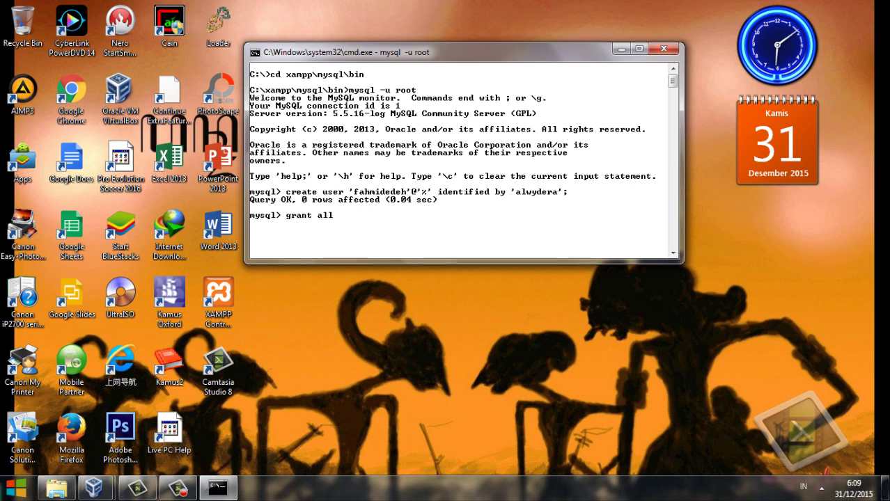
text(*.* to 'fahmide)
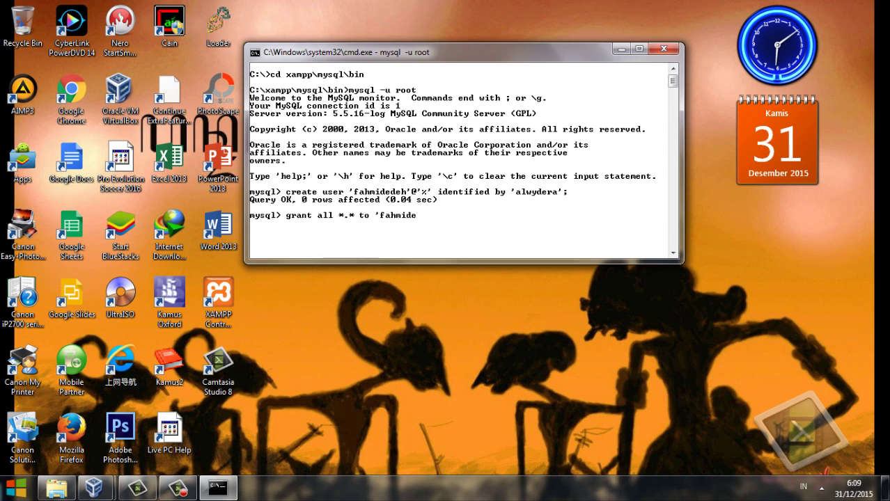
text(deh'@'%' ident)
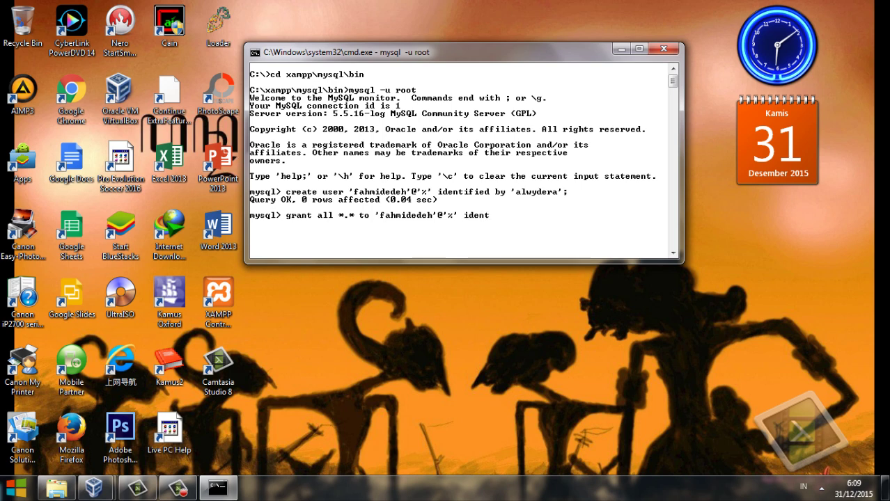
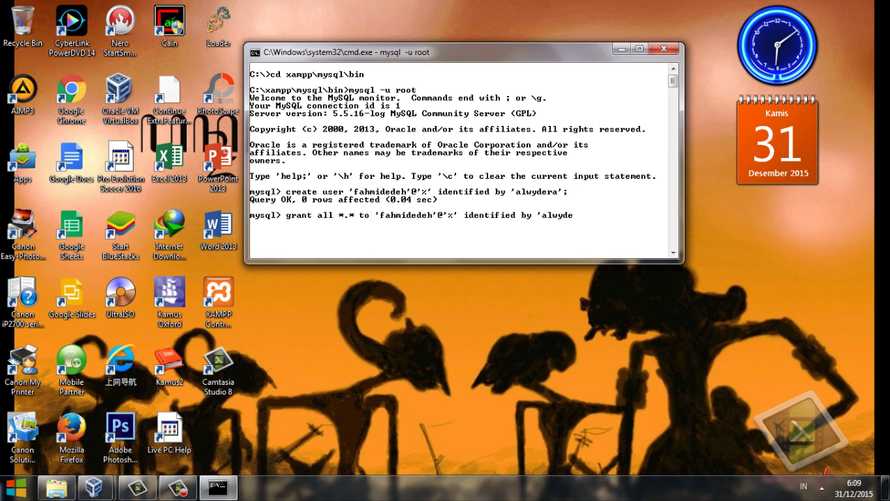
key(Return)
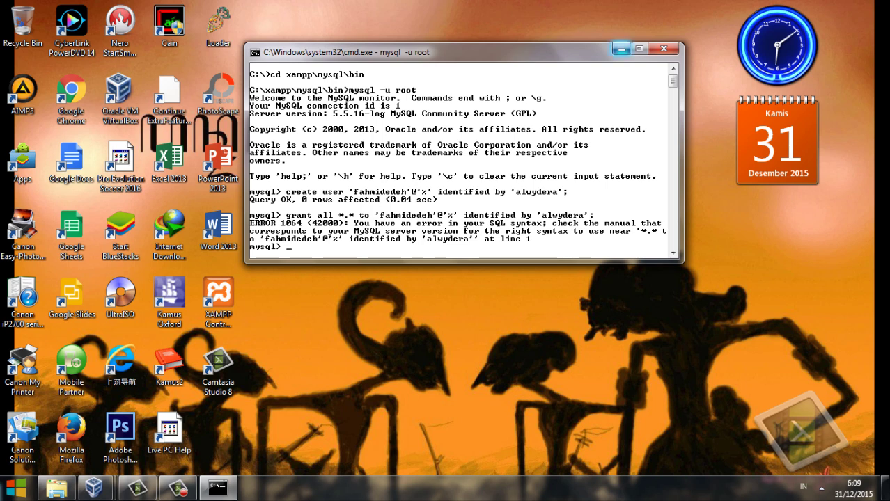
key(Up)
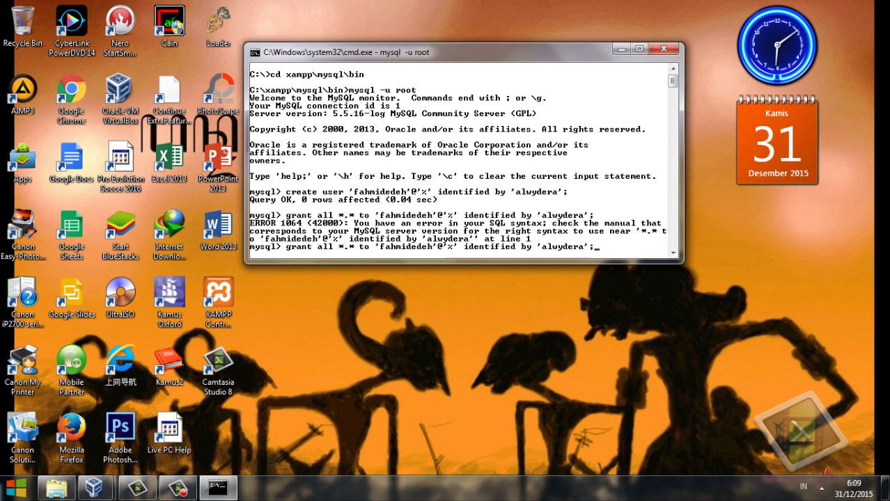
key(Return)
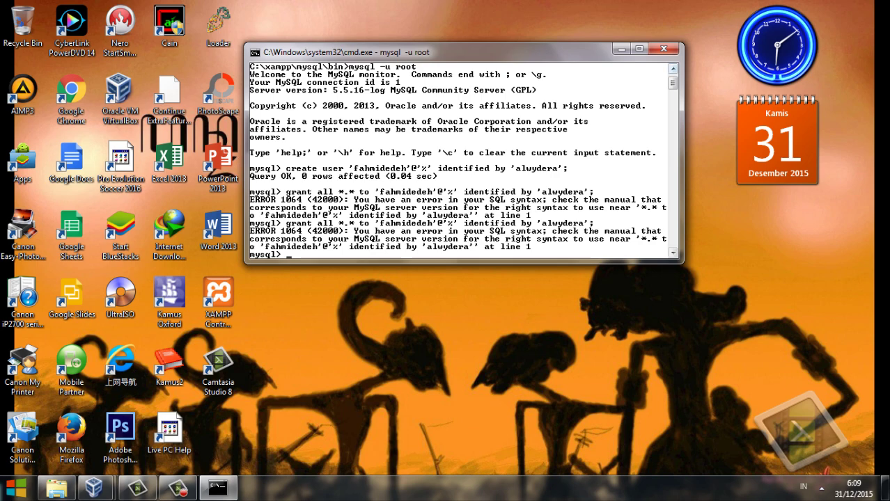
Insert the missing ON so GRANT ALL ON *.* to the new user succeeds.
click(620, 48)
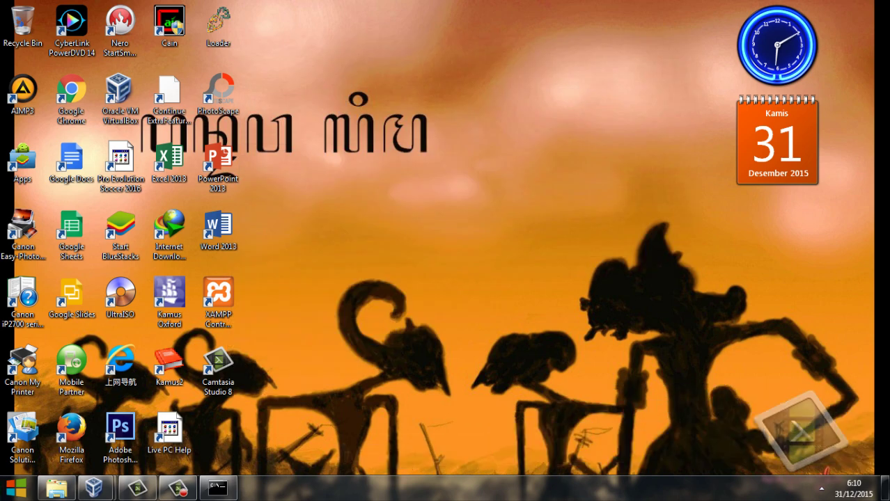
click(218, 487)
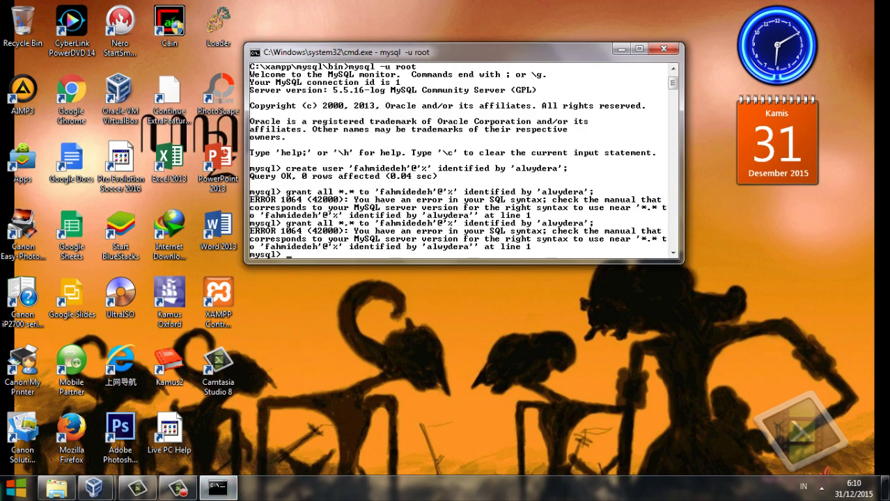
key(Up)
key(Left)
key(Left)
key(Left)
key(Left)
key(Left)
key(Left)
key(Left)
key(Left)
key(Left)
key(Left)
key(Left)
key(Left)
key(Left)
key(Left)
key(Left)
key(Left)
key(Left)
key(Left)
key(Left)
key(Left)
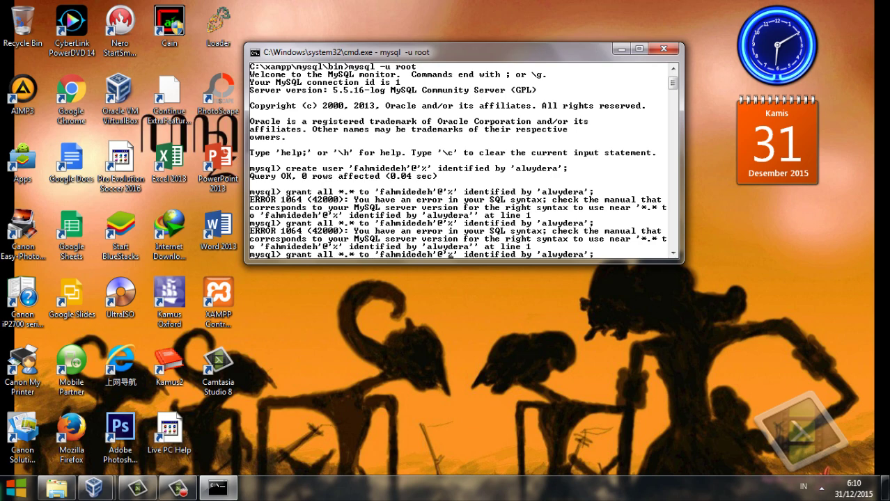
key(Left)
text(on)
key(Return)
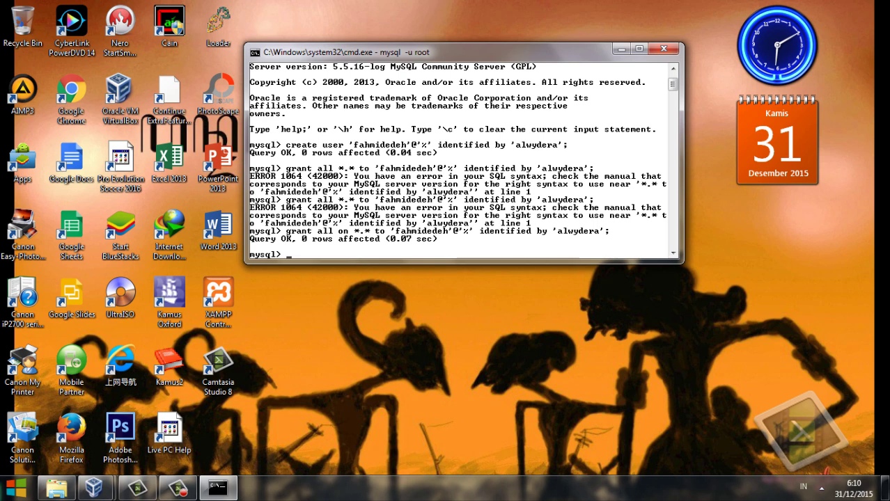
Read-lock all tables, note master status mysql-bin.000006 at position 355, then unlock tables.
text(flush tables with r)
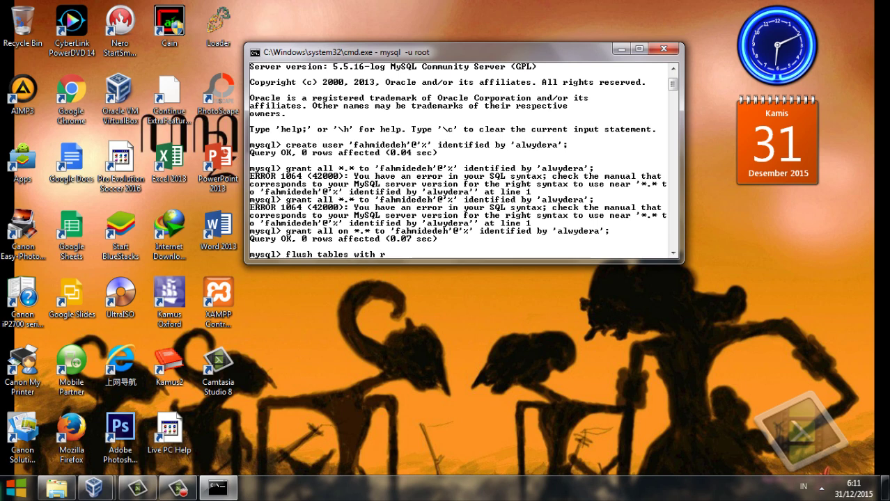
text(ead lock;)
key(Return)
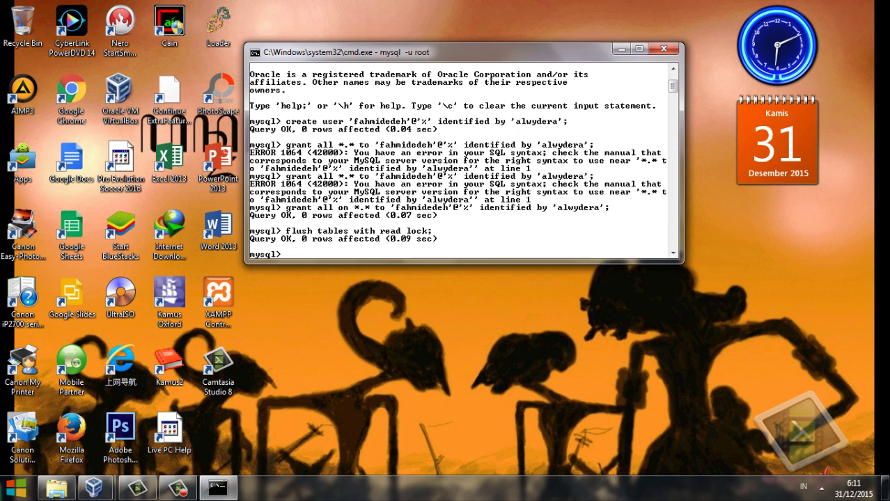
text(show master status)
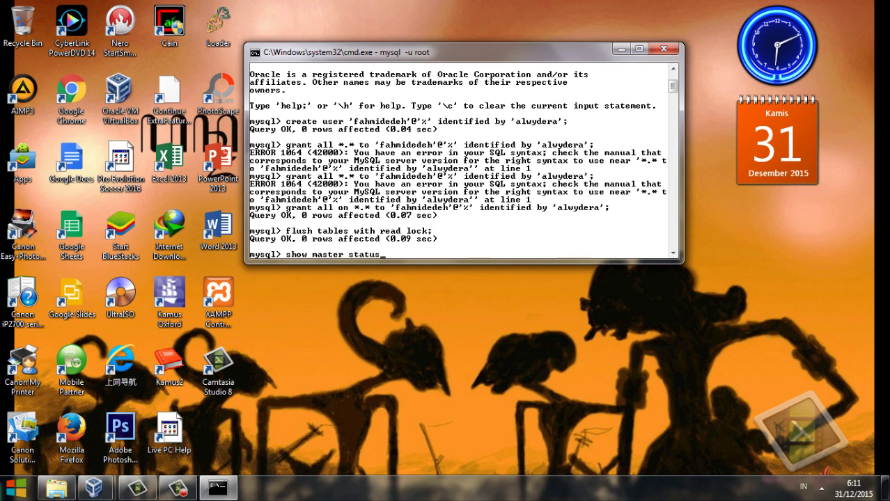
text(;)
key(Return)
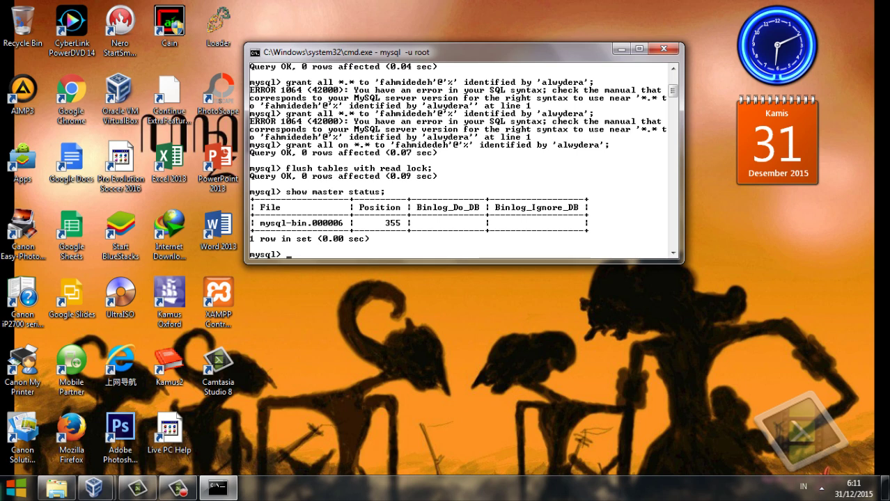
text(unlock tables;)
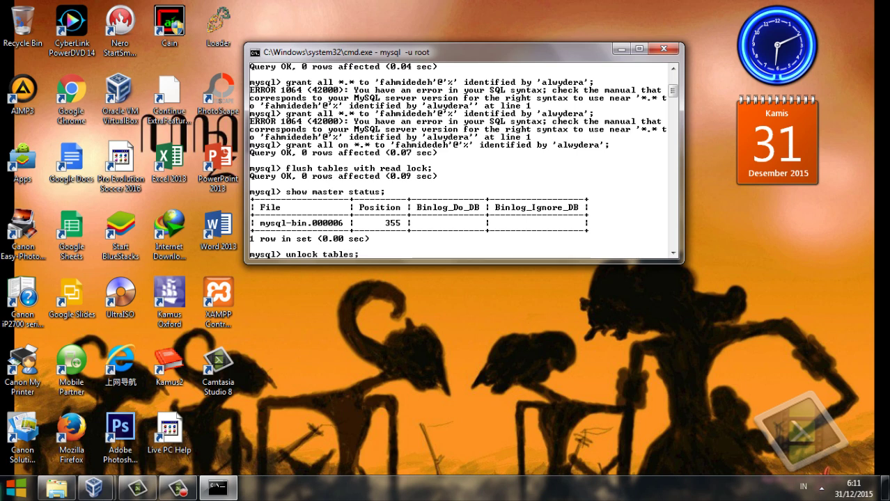
key(Return)
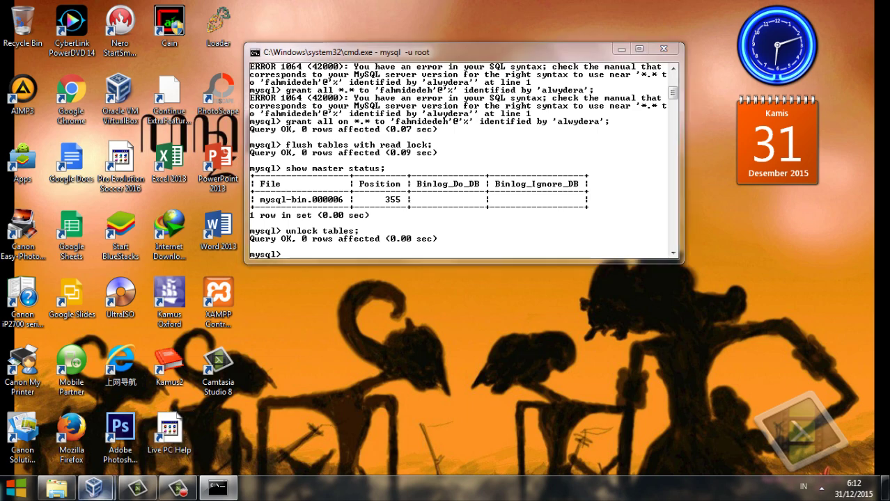
In the XP VM console, change into C:\xampp\mysql\bin.
mouse_move(94, 488)
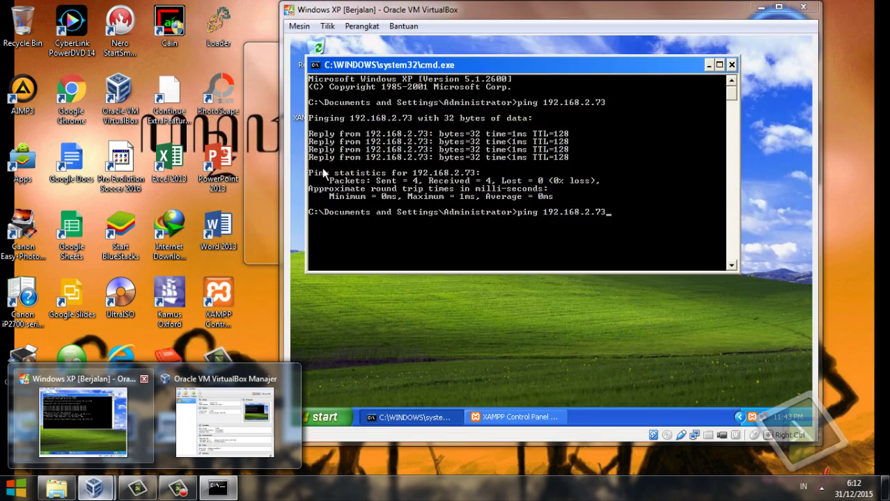
click(83, 421)
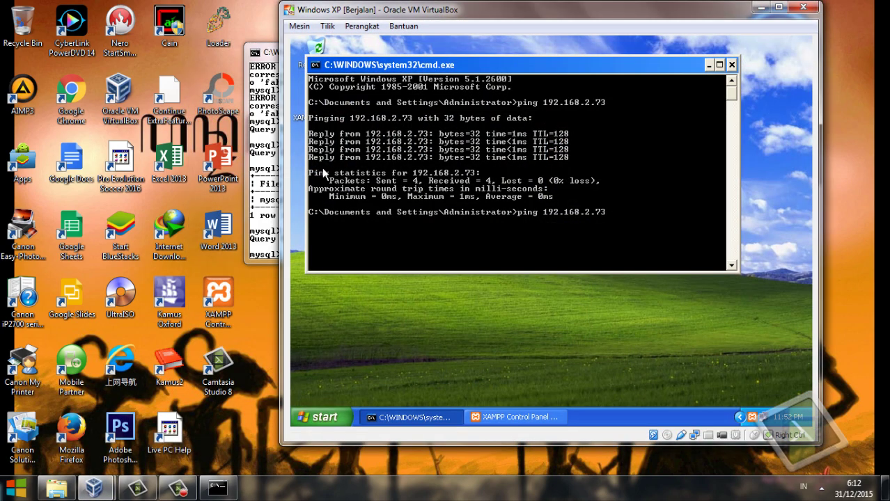
key(BackSpace)
key(BackSpace)
key(BackSpace)
key(BackSpace)
key(BackSpace)
key(BackSpace)
key(BackSpace)
key(BackSpace)
key(BackSpace)
key(BackSpace)
key(BackSpace)
key(BackSpace)
key(BackSpace)
key(BackSpace)
key(BackSpace)
key(BackSpace)
key(BackSpace)
text(cd \)
key(Return)
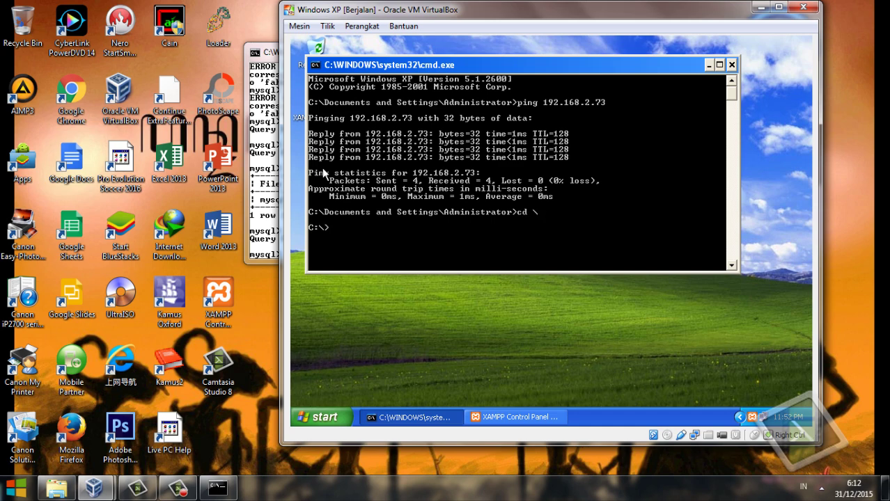
text(cd xampp\mysql\bin)
key(Return)
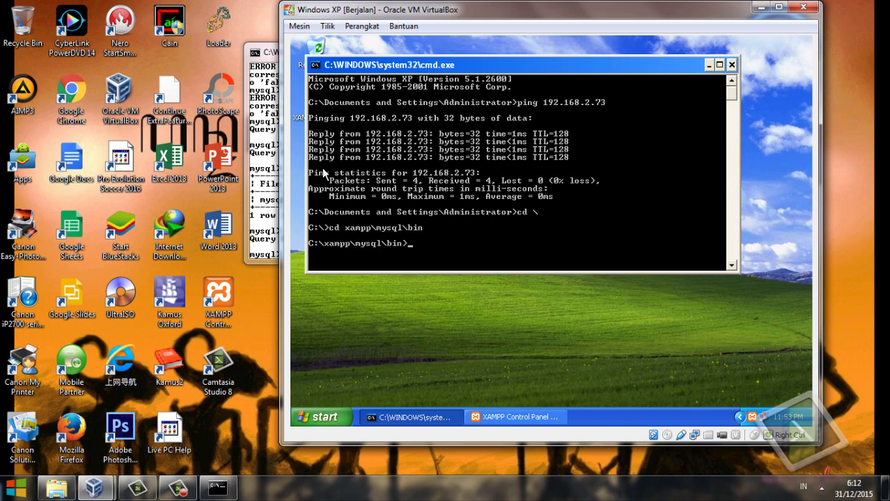
Log into MySQL as root with mysql -u root and run stop slave;.
text(mysql -u root)
key(Return)
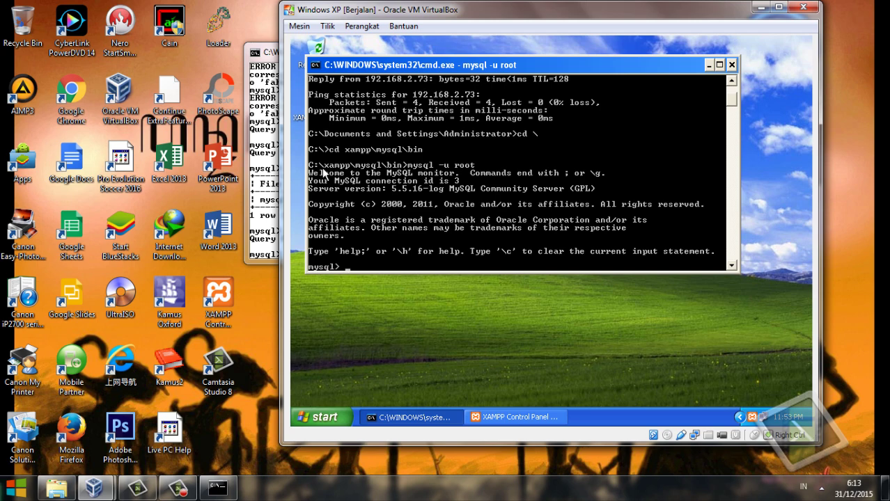
text(stop slave;)
key(Return)
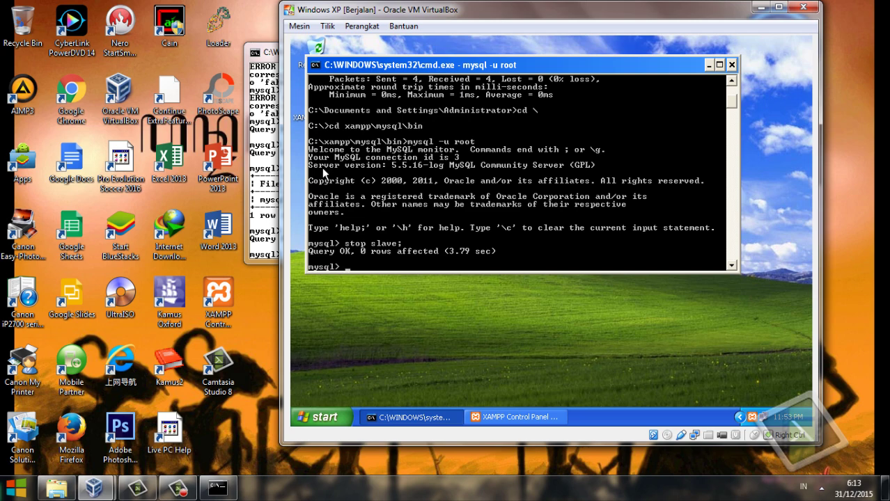
Start typing the CHANGE MASTER TO statement with master_host='192.168.2.73'.
text(changame)
key(BackSpace)
key(BackSpace)
text(master to master)
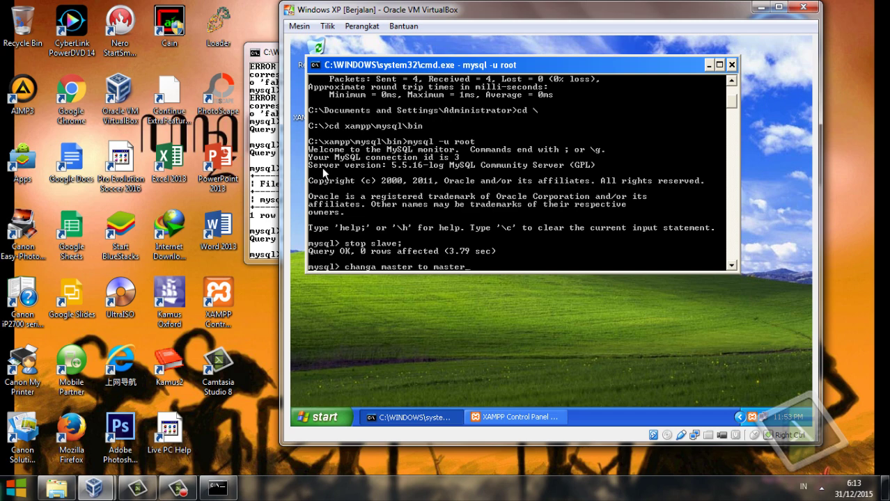
text(_host='192.168.2.73)
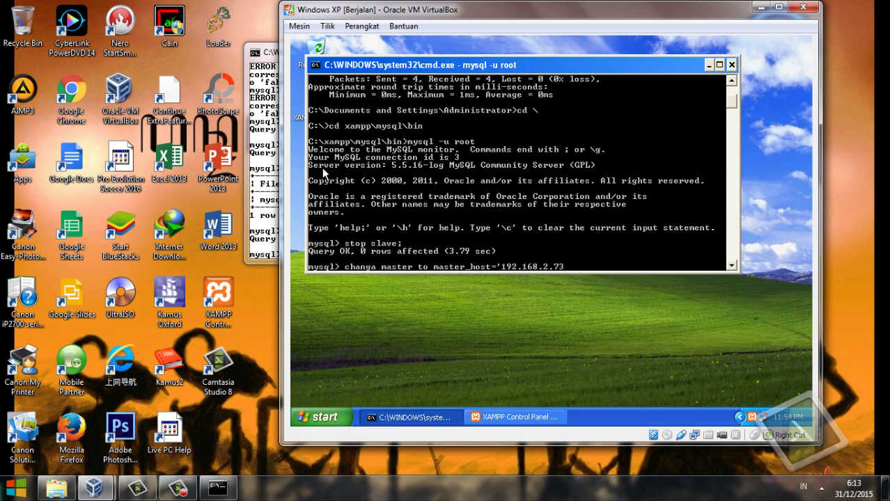
text(')
key(BackSpace)
Add the replication user, its password, master_port=3306 and master_log_file=, then view the host console.
text(, master_user='fahmid)
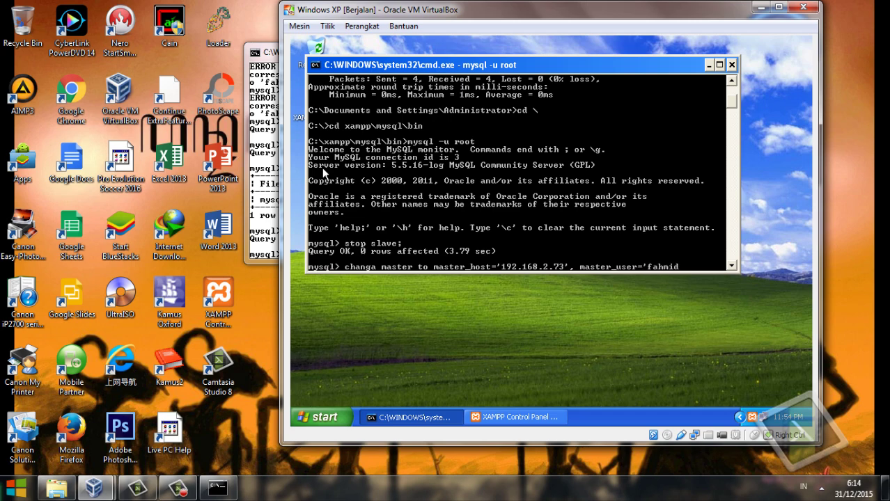
text(edeh',)
text(master)
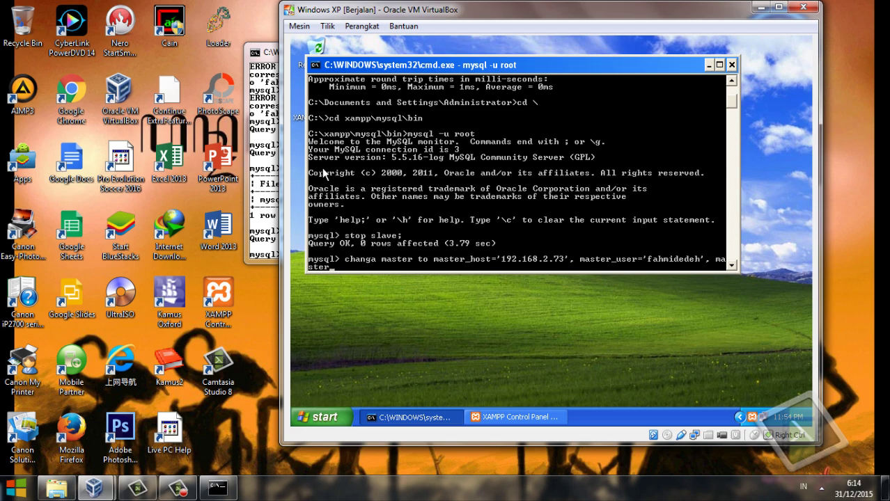
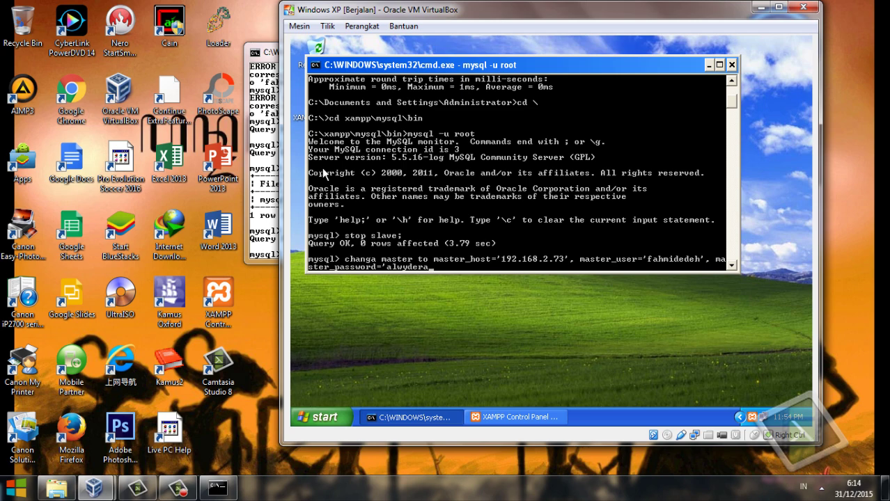
text(', master_port=3306,)
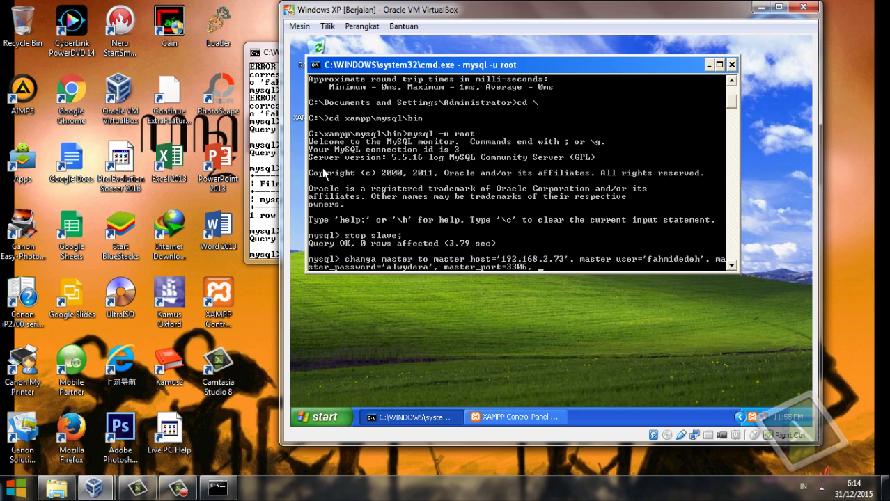
text(master_log_file=)
key(alt+Tab)
drag(348, 51, 105, 40)
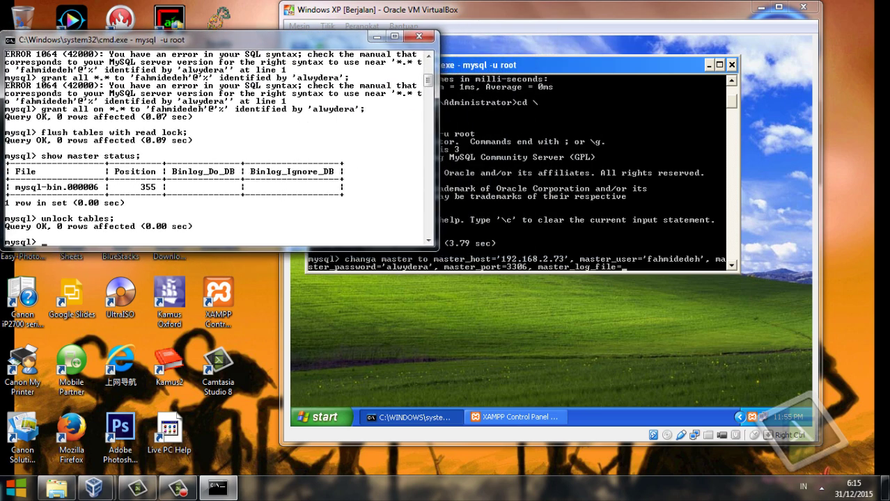
Finish with 'mysql-bin.000006', master_log_pos=355, master_connect_retry=10 and run it, getting ERROR 1064.
click(549, 186)
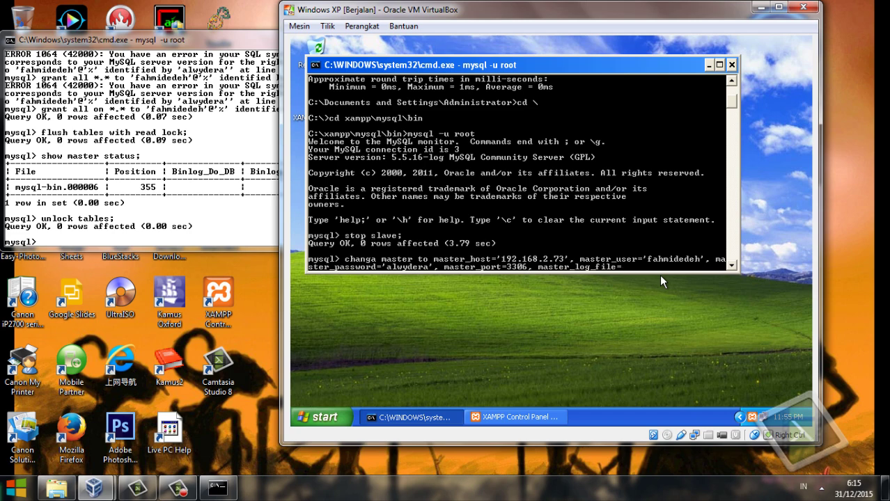
text('mysql-bin.000006',)
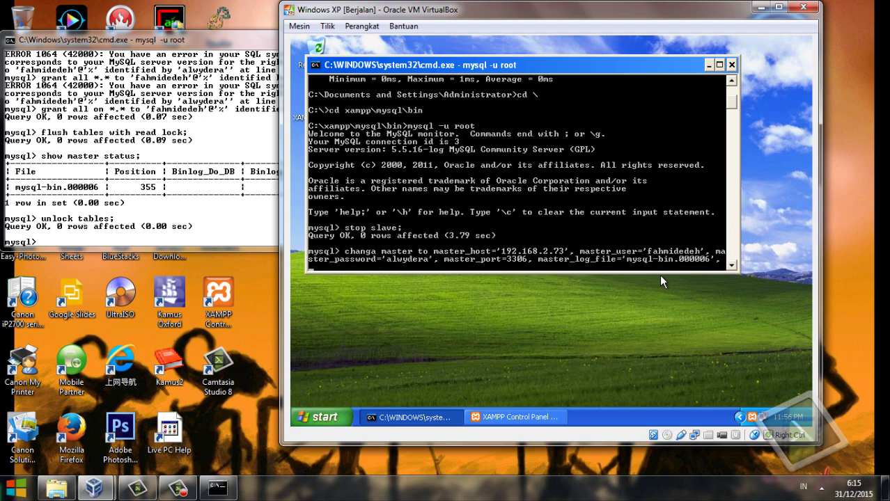
text( master_log_pos=355)
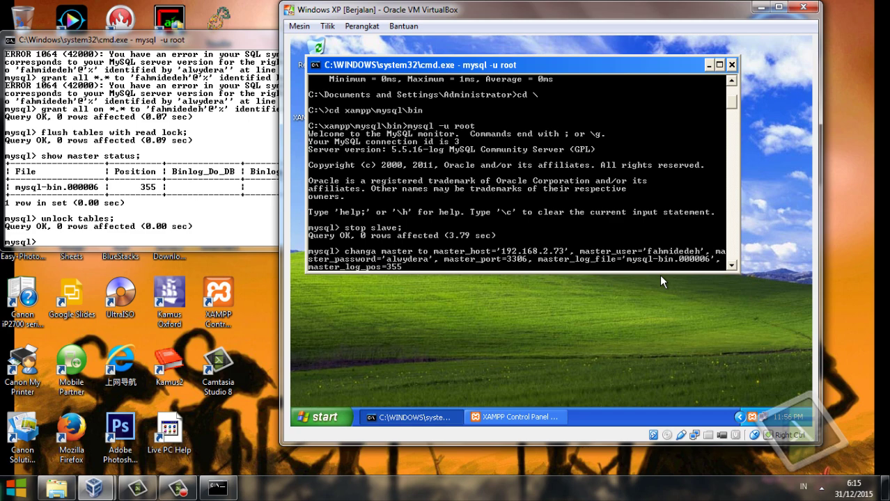
text(, master)
text(_ret)
key(BackSpace)
key(BackSpace)
key(BackSpace)
text(connect_retry)
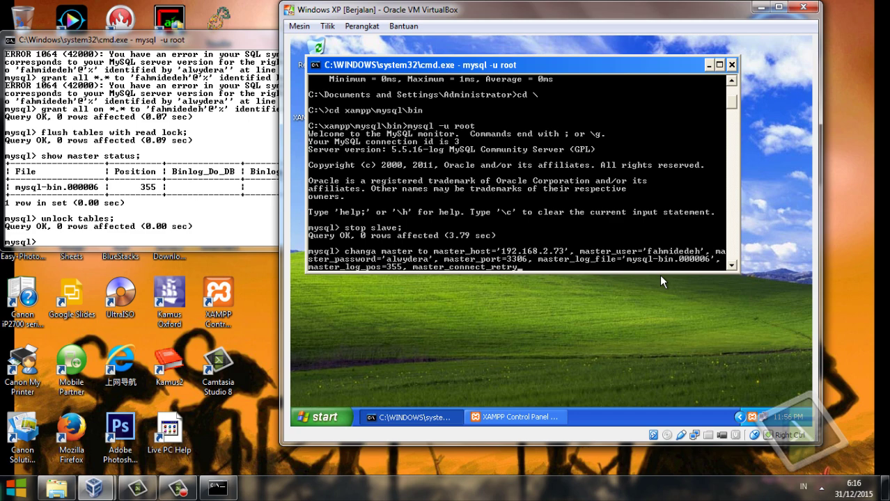
text(=10;)
key(Return)
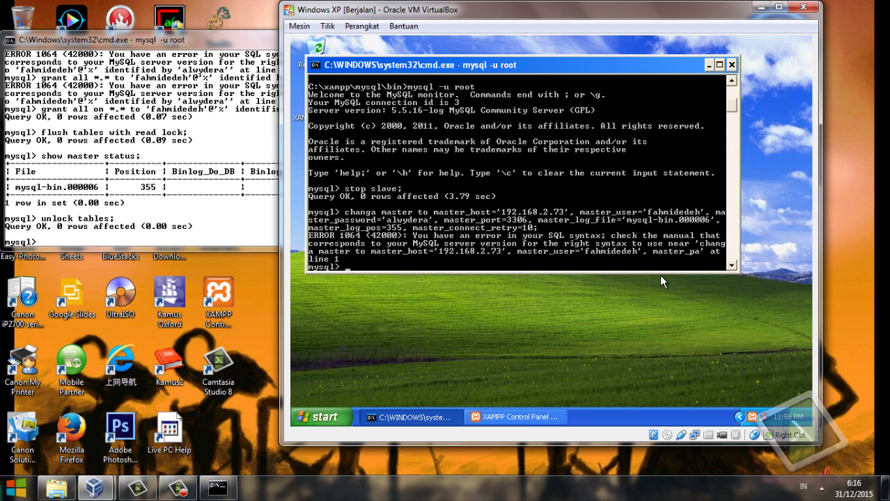
Correct 'changa' to 'change' in the recalled change master command and rerun it.
key(Up)
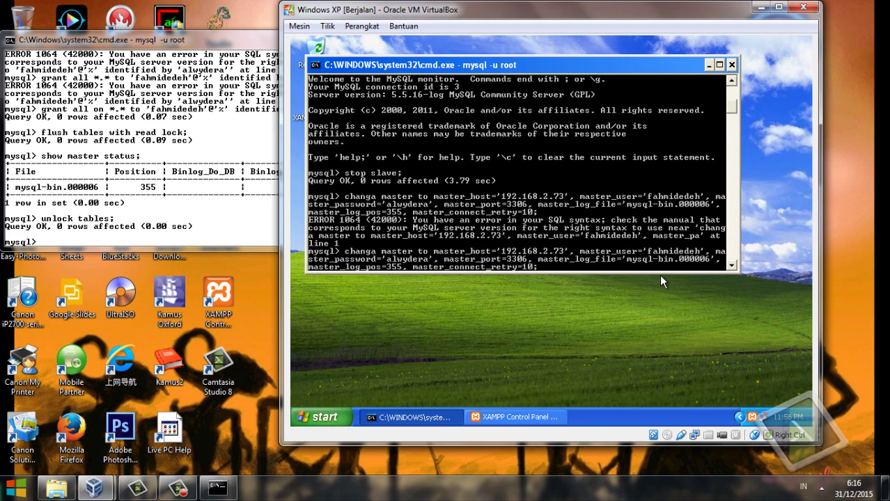
key(Left)
key(Left)
key(Left)
key(Left)
key(Left)
key(Left)
key(Left)
key(Left)
key(Left)
key(Left)
key(Left)
key(Left)
key(Left)
key(Left)
key(Left)
key(Left)
key(Left)
key(Left)
key(Left)
key(Left)
key(Left)
key(Left)
key(Left)
key(Left)
key(Left)
key(Left)
key(Left)
key(Left)
key(Left)
key(Left)
key(Left)
key(Left)
key(Left)
key(Left)
key(Left)
key(Left)
key(Left)
key(Left)
key(Left)
key(Left)
key(Left)
key(Left)
key(Left)
key(Left)
key(Left)
key(Left)
key(Left)
key(Left)
key(Left)
key(Left)
key(Left)
key(Left)
key(Left)
key(Left)
key(Left)
key(Left)
key(Left)
key(Left)
key(Left)
key(Left)
key(Left)
key(Left)
key(Left)
key(Left)
key(Left)
key(Left)
key(Left)
key(Left)
key(Left)
key(Left)
key(Left)
key(Left)
key(Left)
key(Left)
key(Left)
key(Left)
key(Left)
key(Left)
key(Left)
key(Left)
key(BackSpace)
text(e)
key(Return)
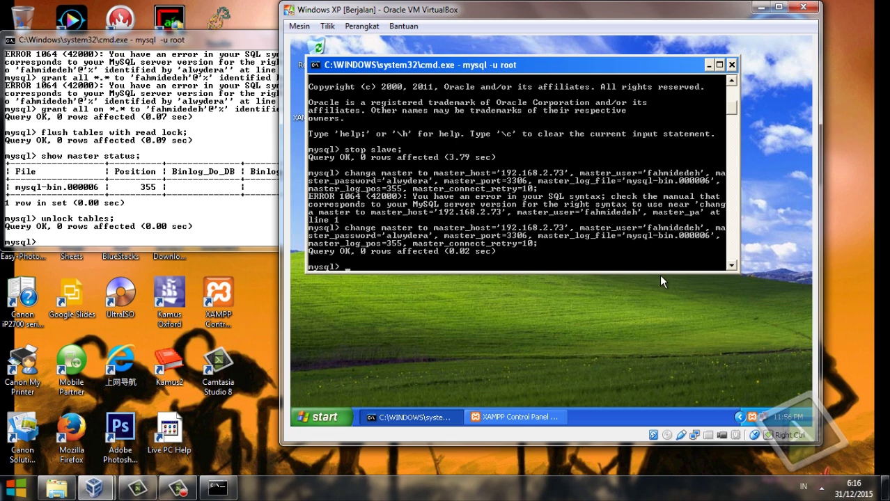
Run start slave; and type show slave status \G;.
text(start slave;)
key(Return)
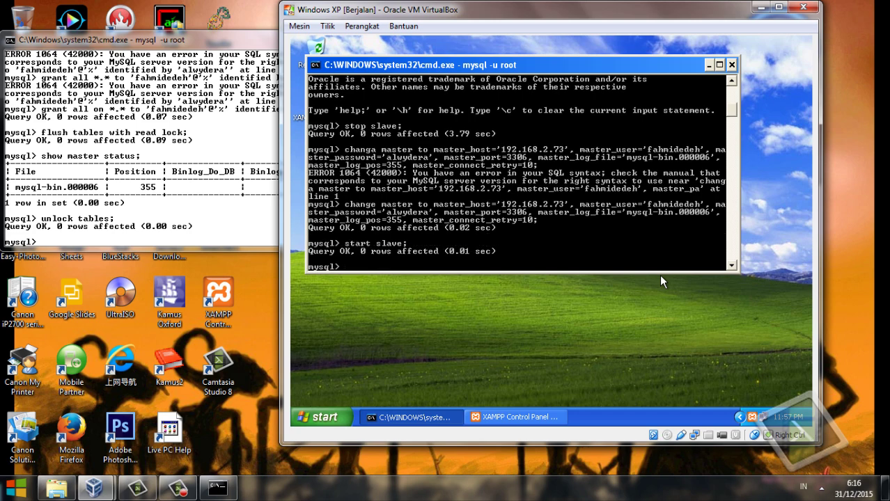
text(show ma)
key(BackSpace)
key(BackSpace)
text(slave status \G;)
Run show slave status \G and scroll to confirm Slave_IO_Running and Slave_SQL_Running are Yes.
key(Return)
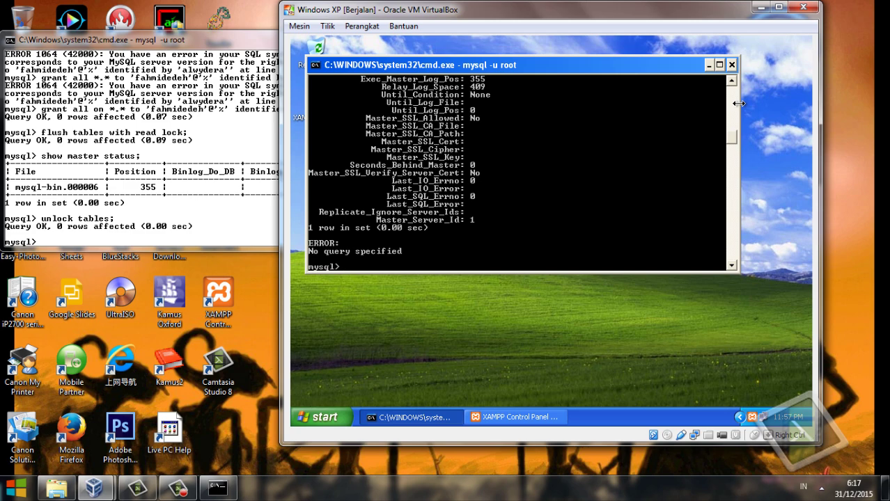
click(758, 7)
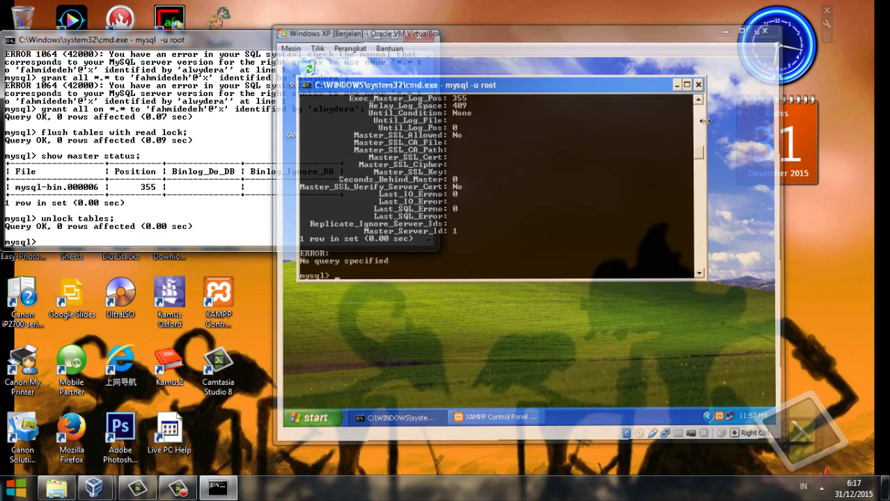
click(376, 36)
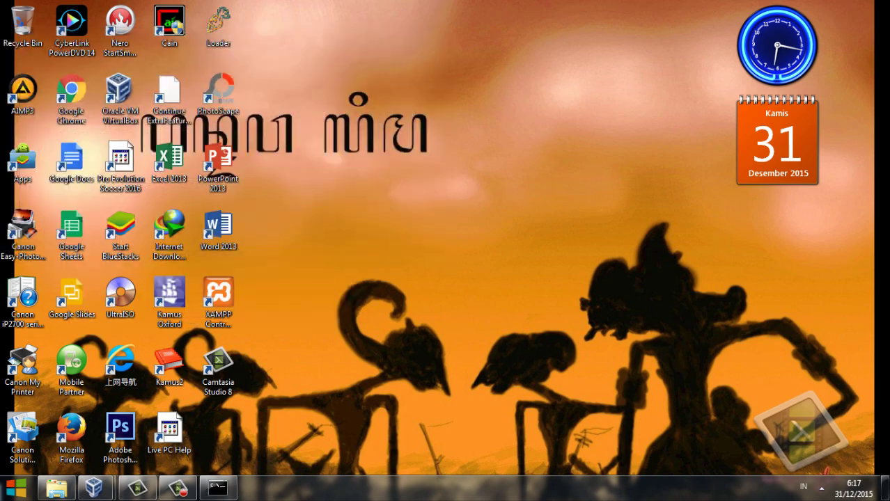
key(alt+Tab)
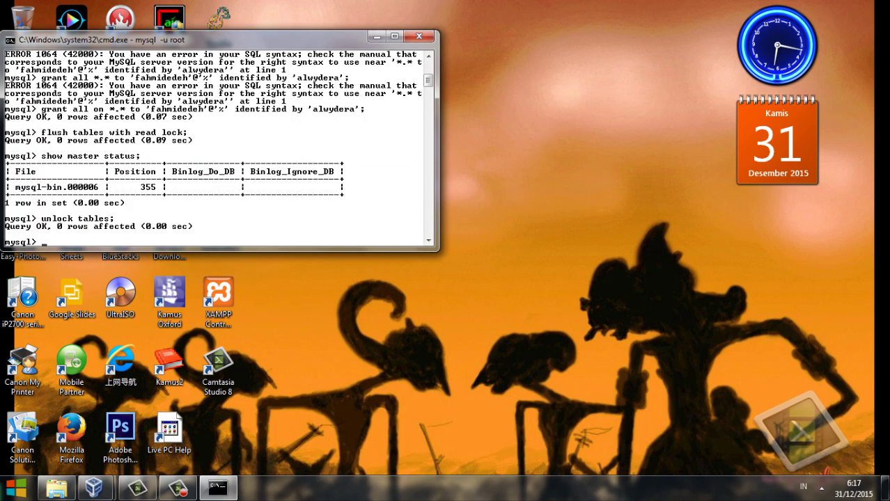
mouse_move(94, 487)
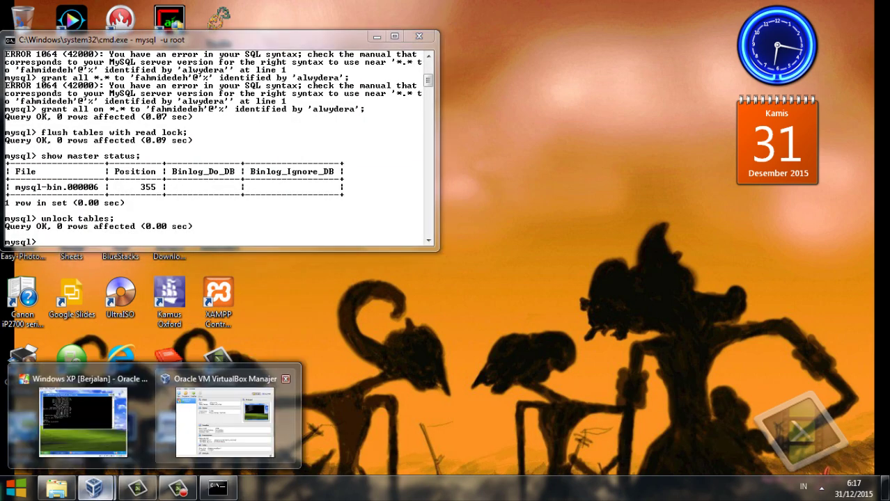
click(77, 426)
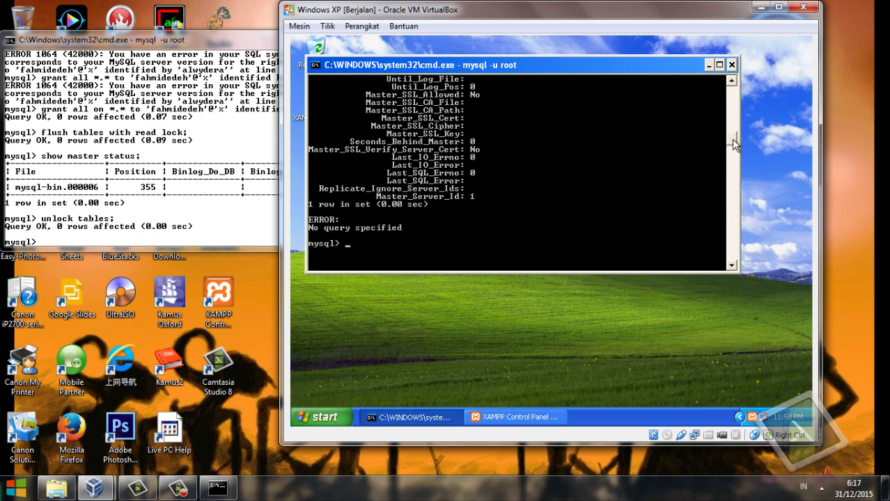
drag(731, 138, 731, 129)
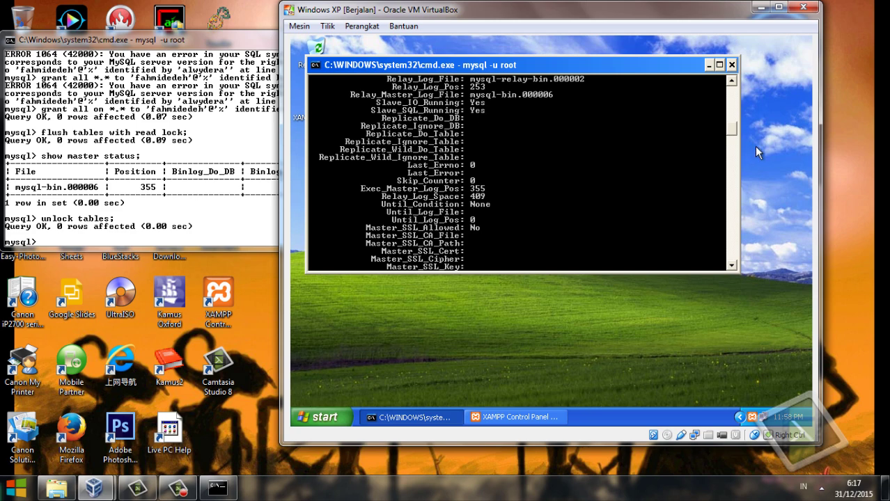
drag(733, 130, 734, 144)
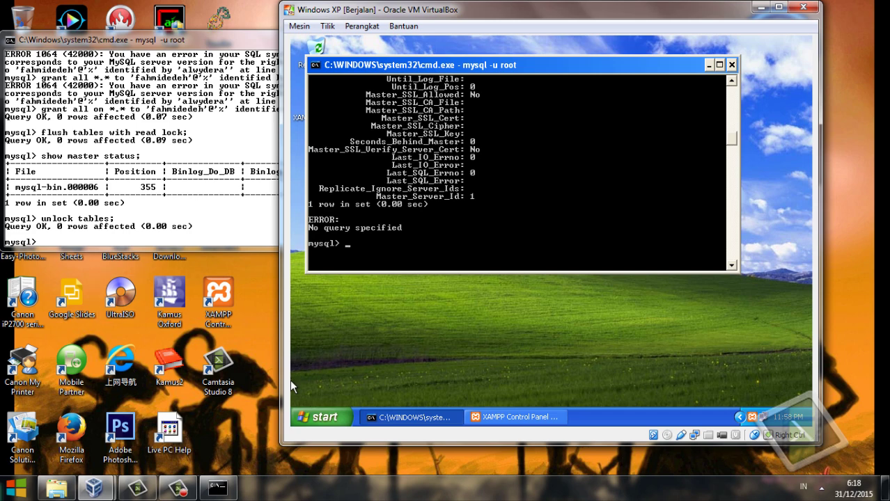
Run show databases; on the host master and the XP slave, each listing the same 14 databases.
key(alt+Tab)
text(show )
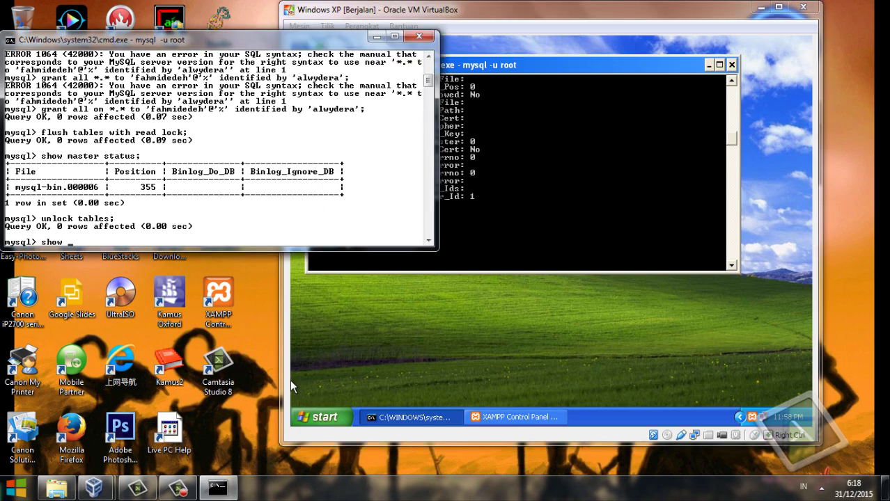
text(databases;)
key(Return)
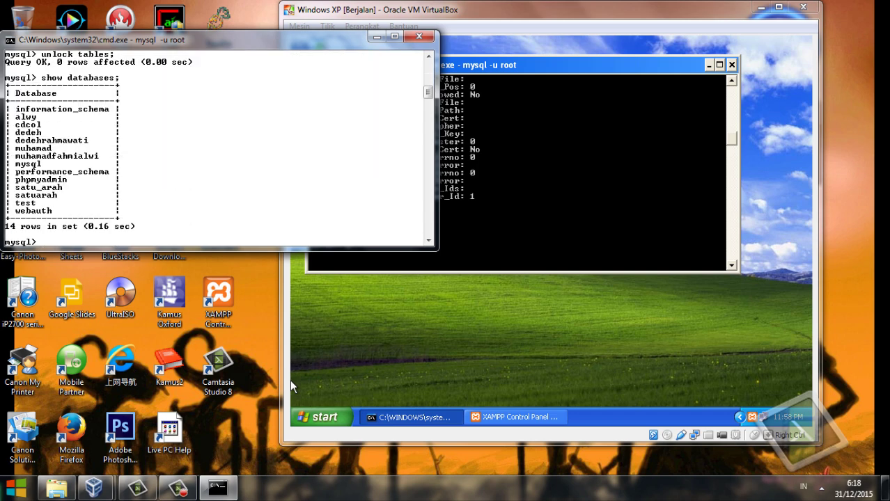
click(290, 380)
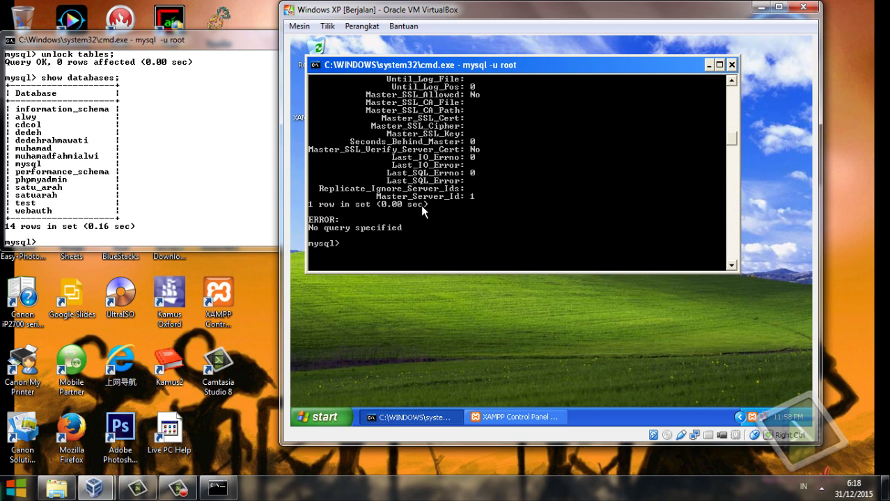
text(show databases;)
key(Return)
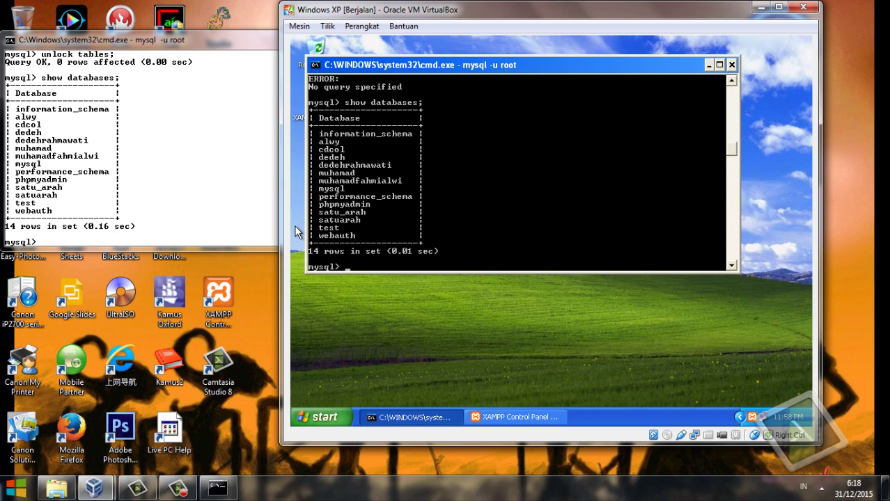
click(252, 221)
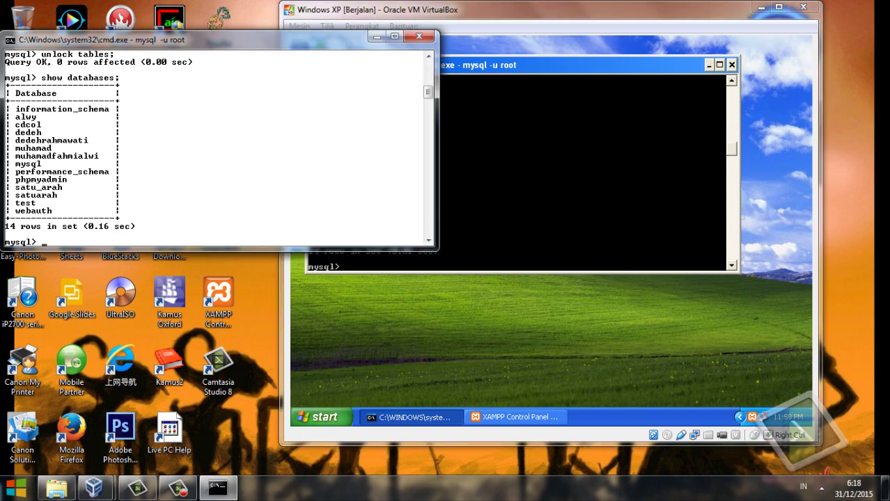
Create the database fahmidedeh on the master and confirm show databases now lists 15 entries.
text(create database fahmi)
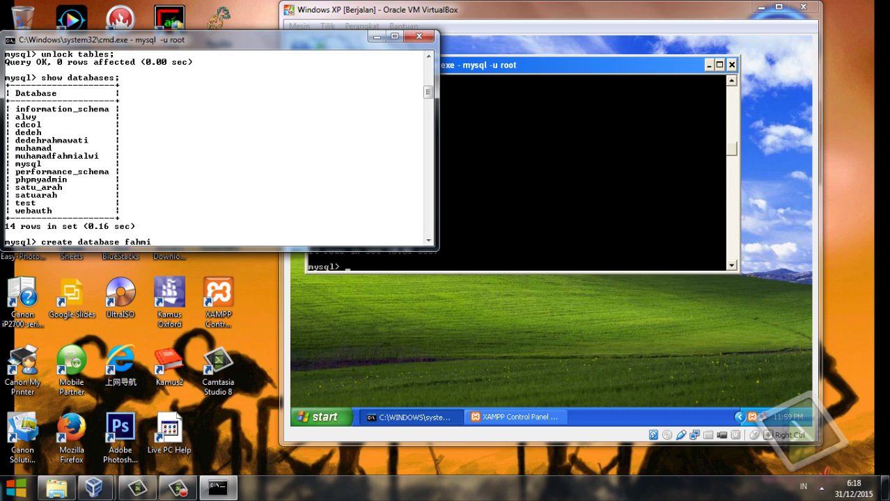
text(dedeh;)
key(Return)
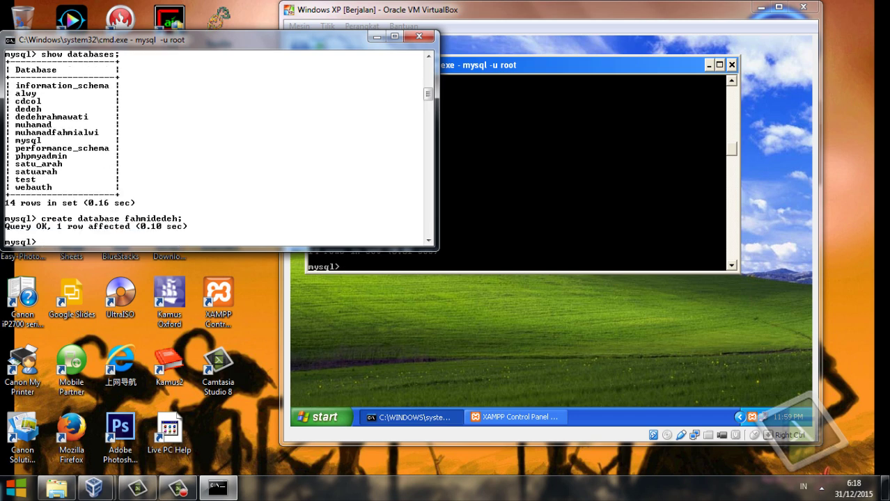
text(show databases;)
key(Return)
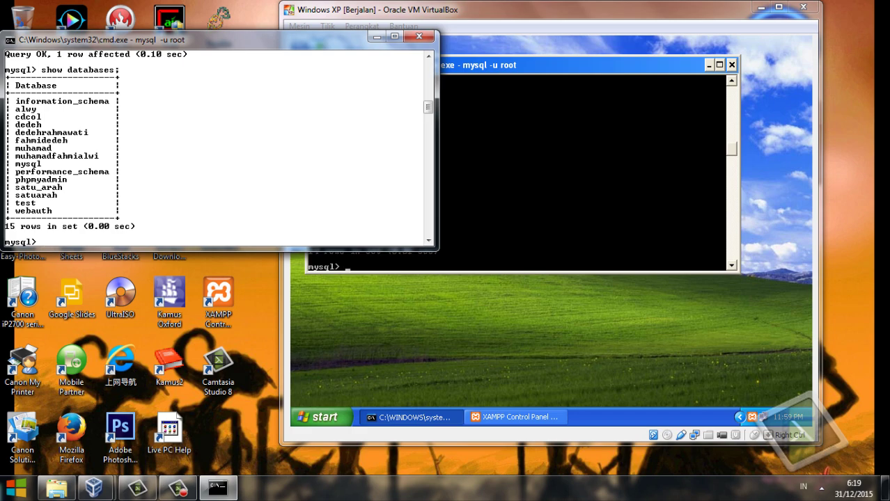
click(292, 261)
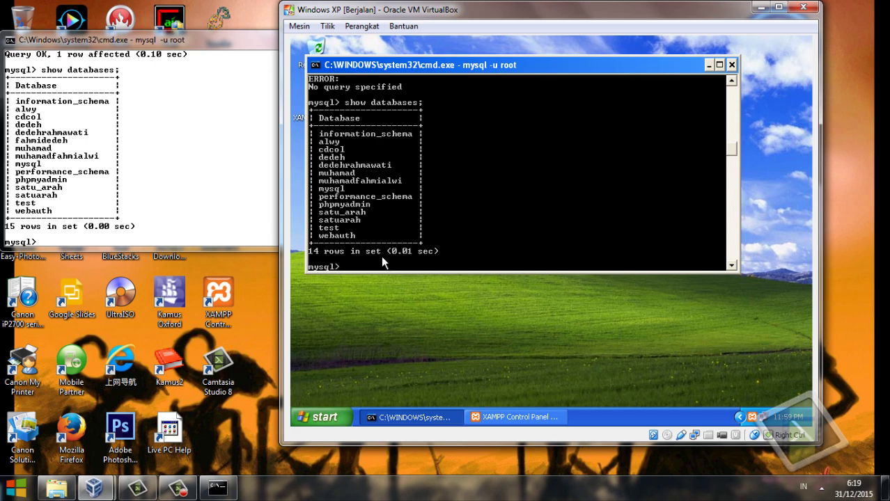
Run show databases; on the XP slave to confirm fahmidedeh replicated among 15 databases.
text(show databases;)
key(Return)
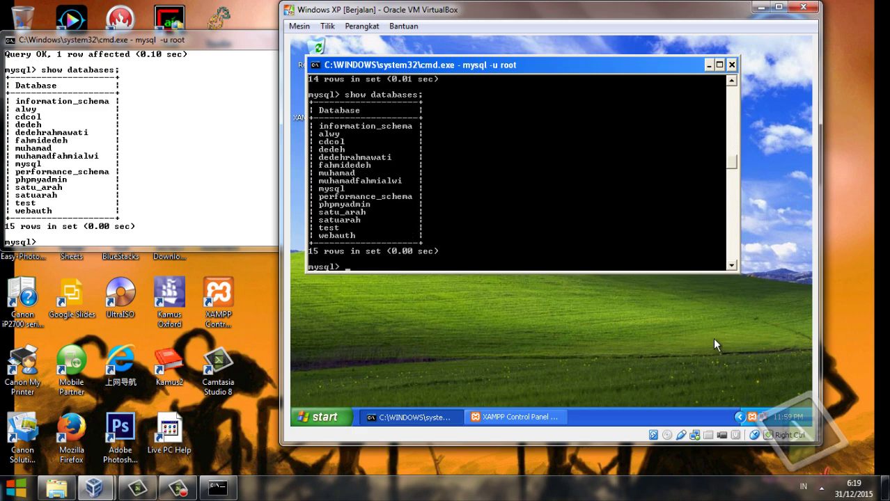
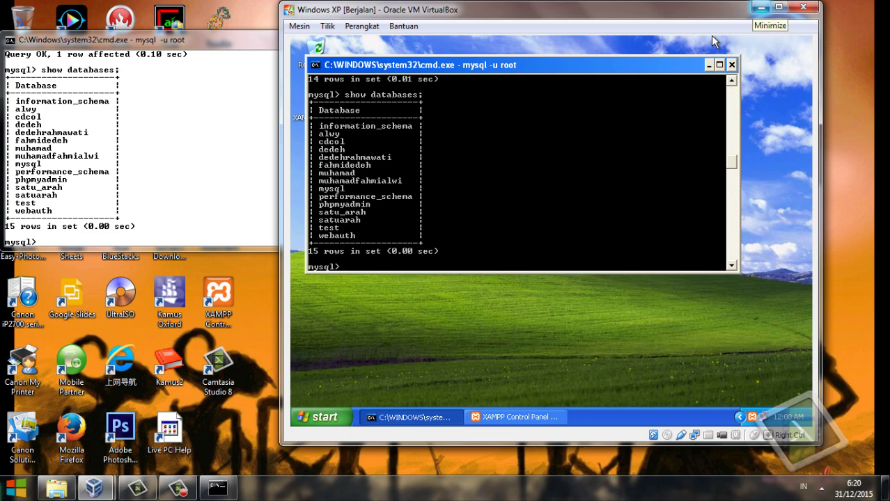
Place the XP VM window right of the host MySQL console, with the VM in front.
click(761, 7)
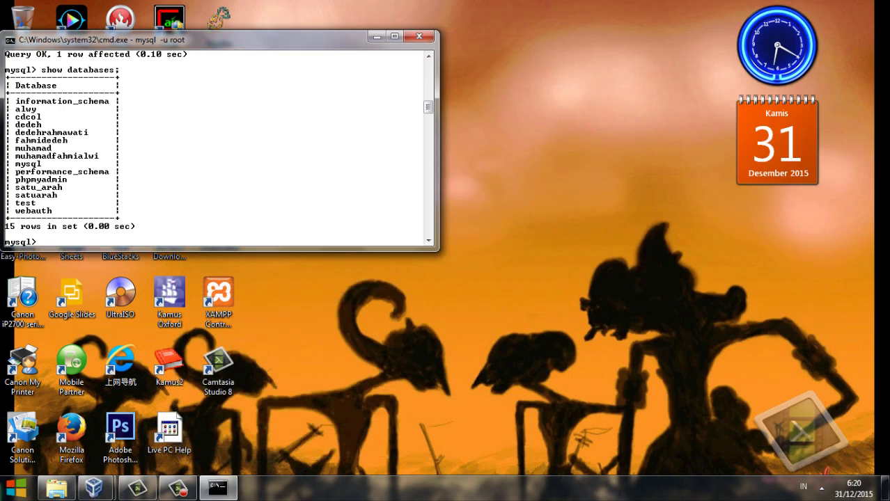
click(377, 36)
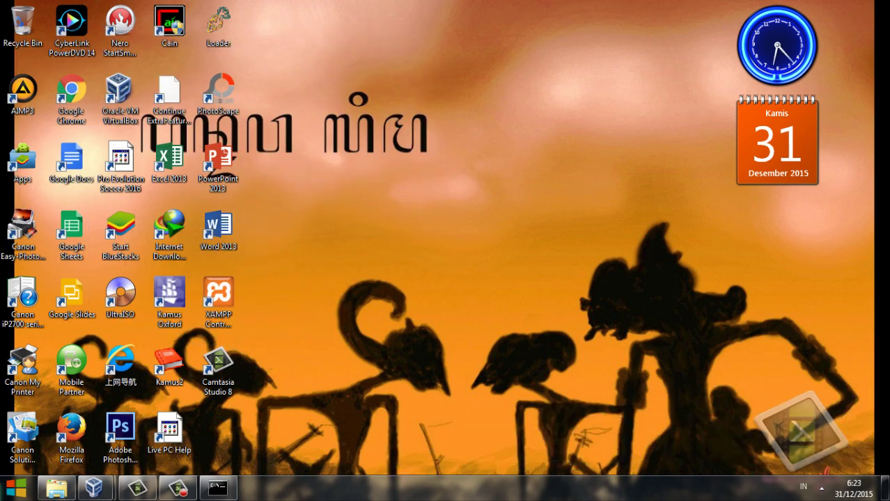
mouse_move(179, 489)
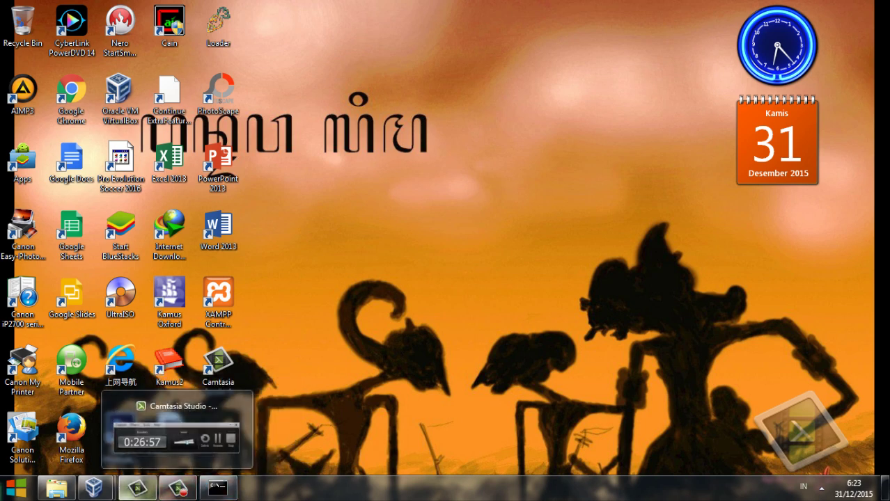
mouse_move(95, 489)
click(105, 428)
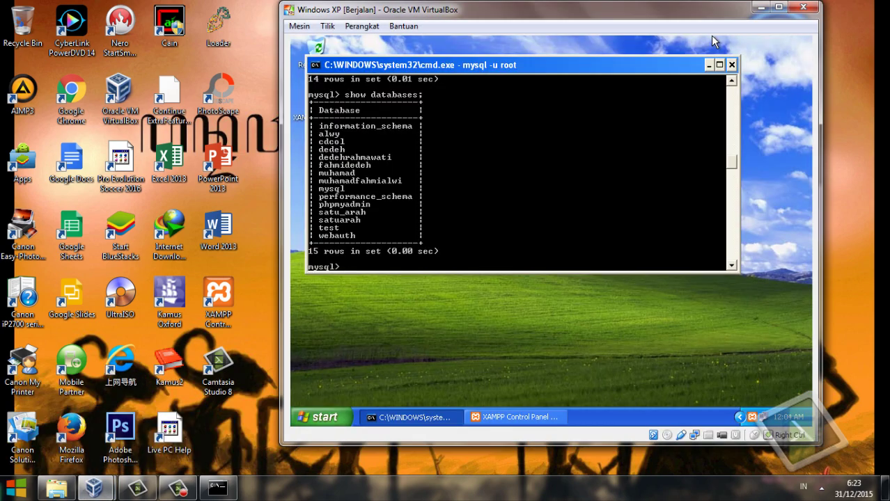
drag(711, 36, 773, 36)
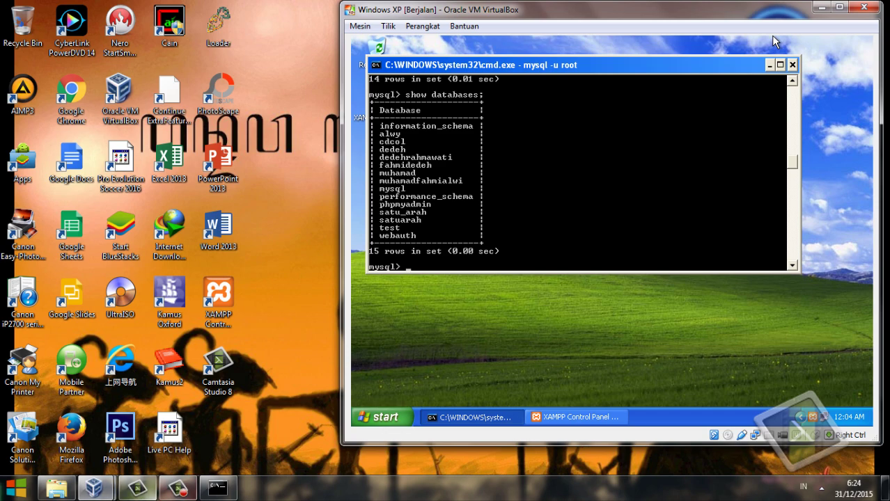
key(Return)
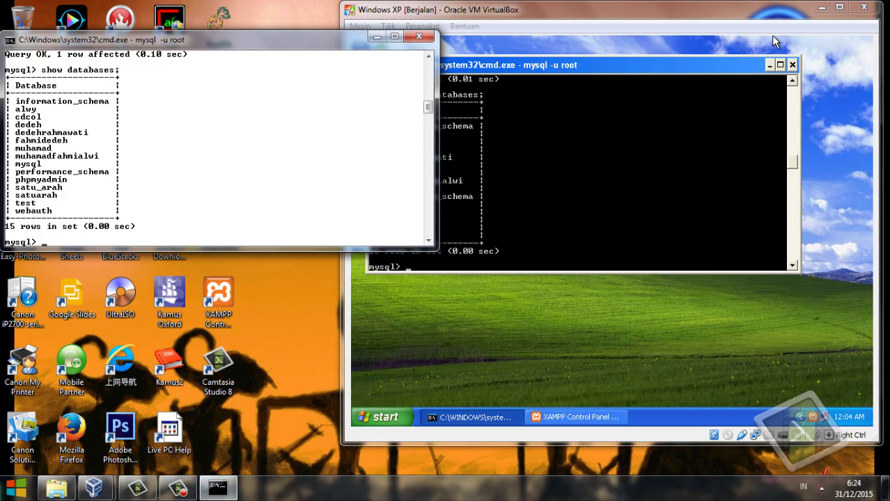
click(773, 40)
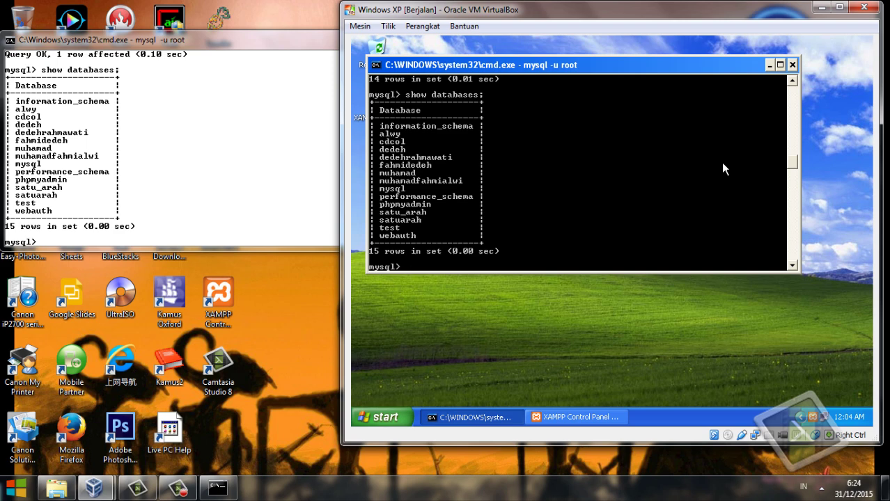
Create a MySQL replication user allowed from any host ('%') with its password.
text(create user 'fahmidede)
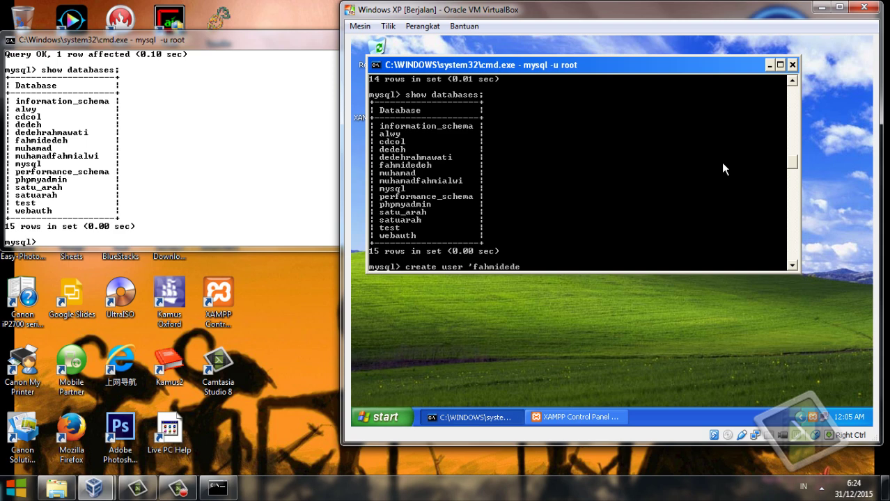
text(h)
text(2'@'%)
text(identified)
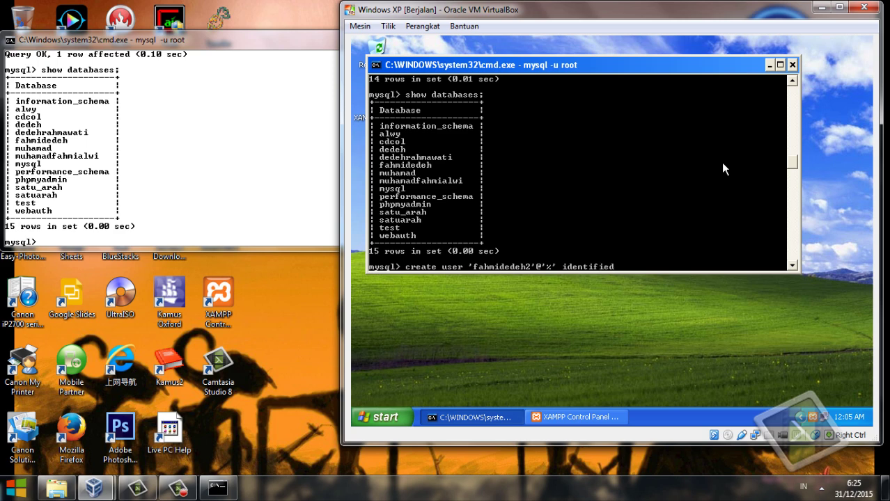
key(Return)
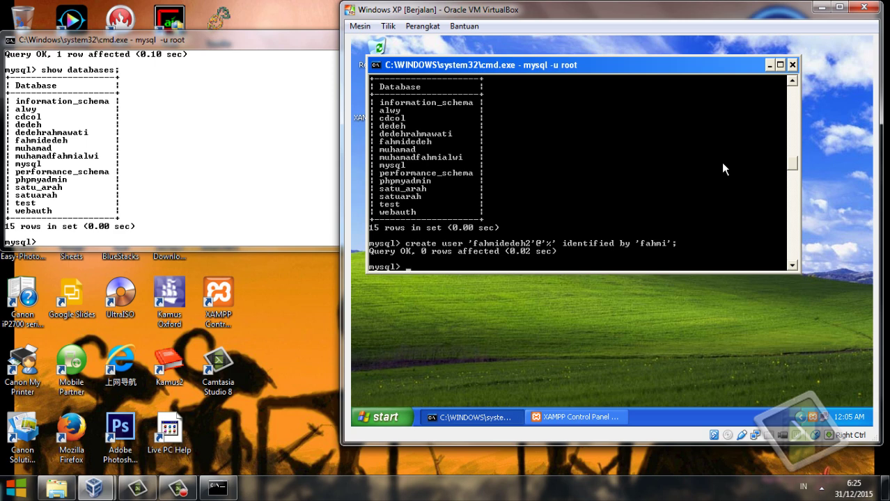
Grant that user all privileges on *.* with its password.
text(grant all on *.* to 'fahmidedeh)
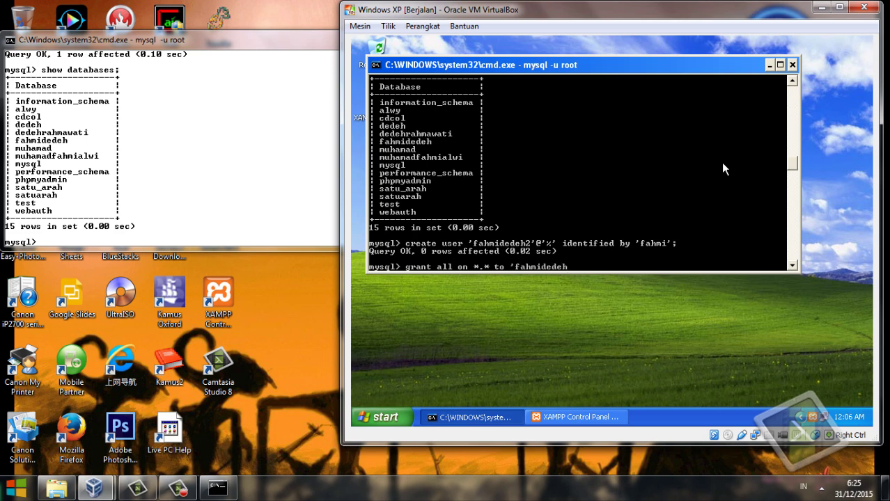
text(2'@'%' identified)
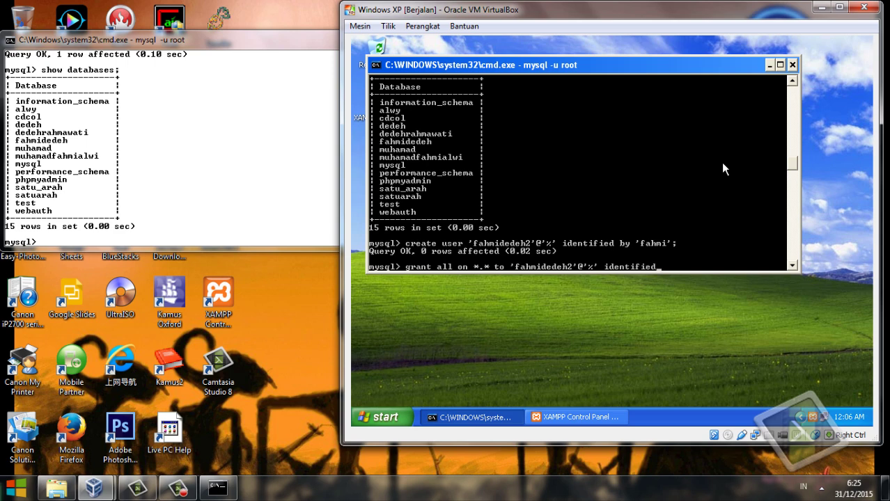
key(Return)
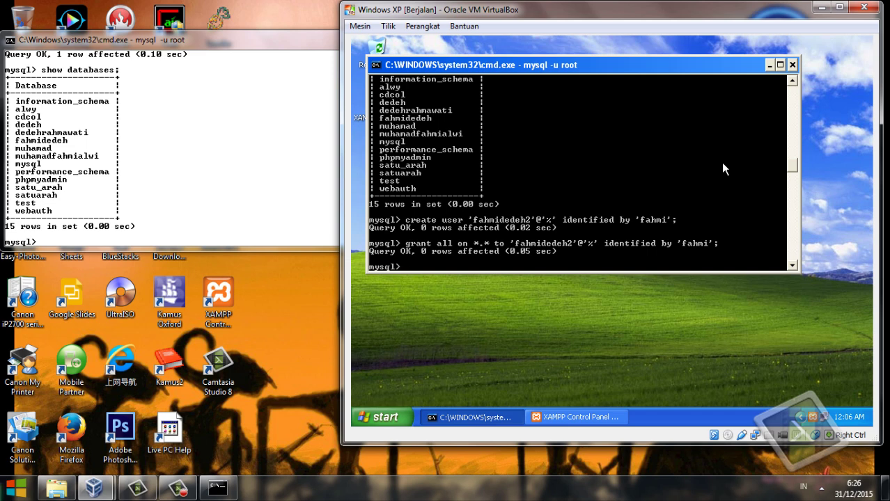
text(flush tables with read )
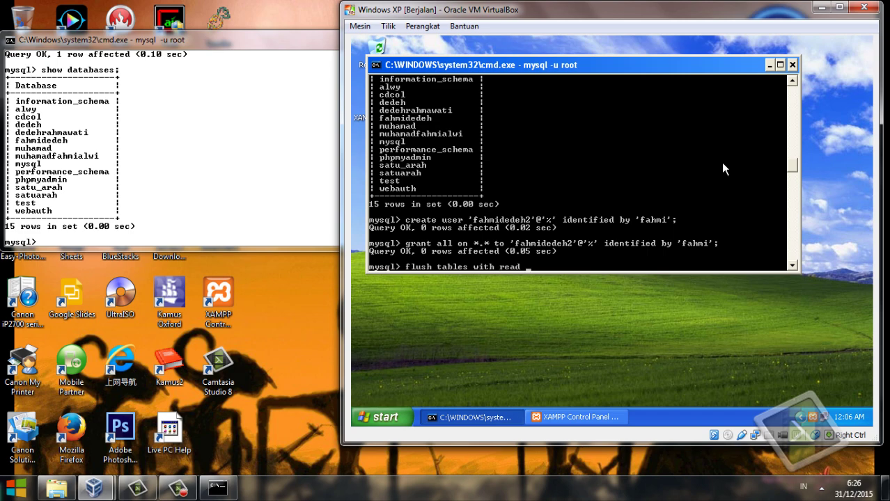
text(lock;)
Lock the tables and show master status: mysql-bin.000002 at position 351.
key(Return)
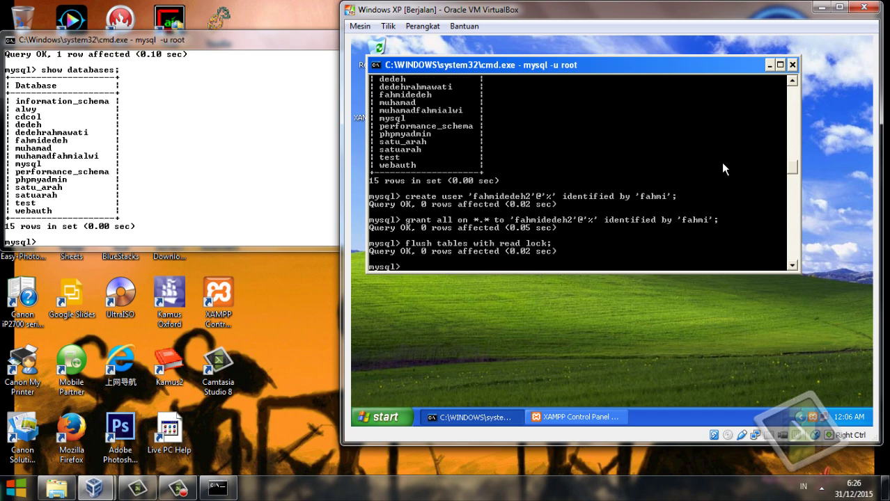
text(show master status)
key(Return)
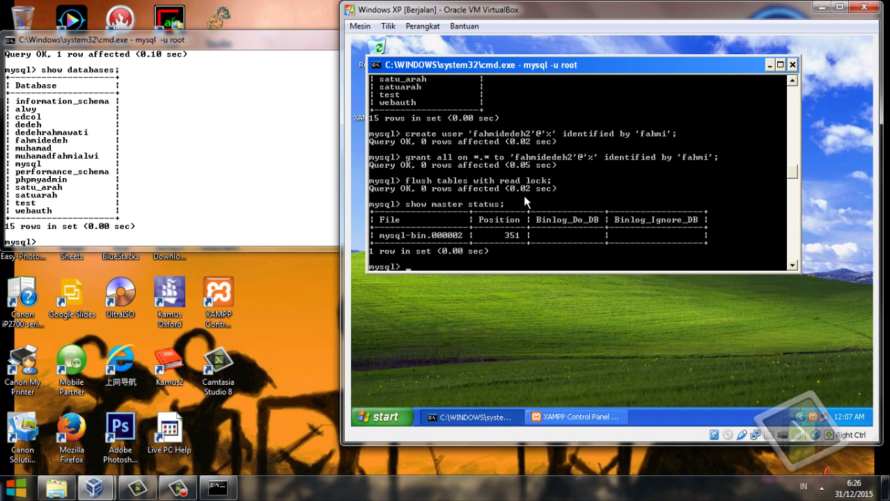
Release the read lock with unlock tables; in the XP guest.
key(alt+Tab)
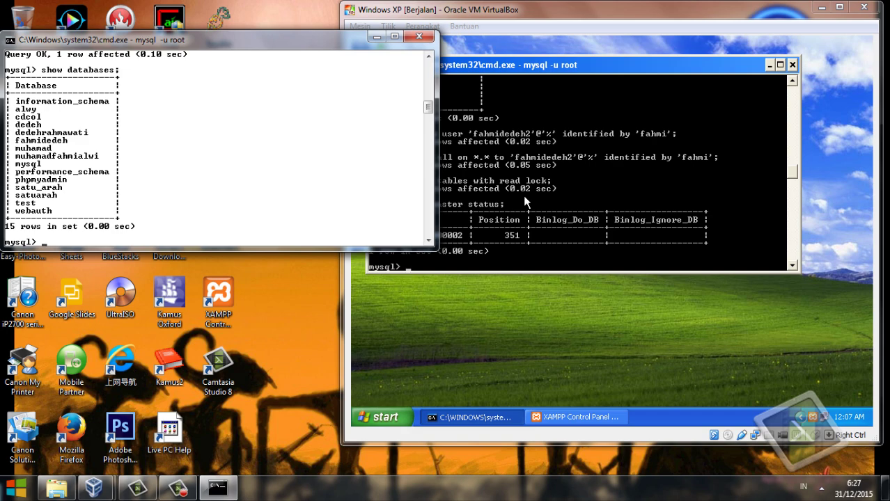
click(523, 196)
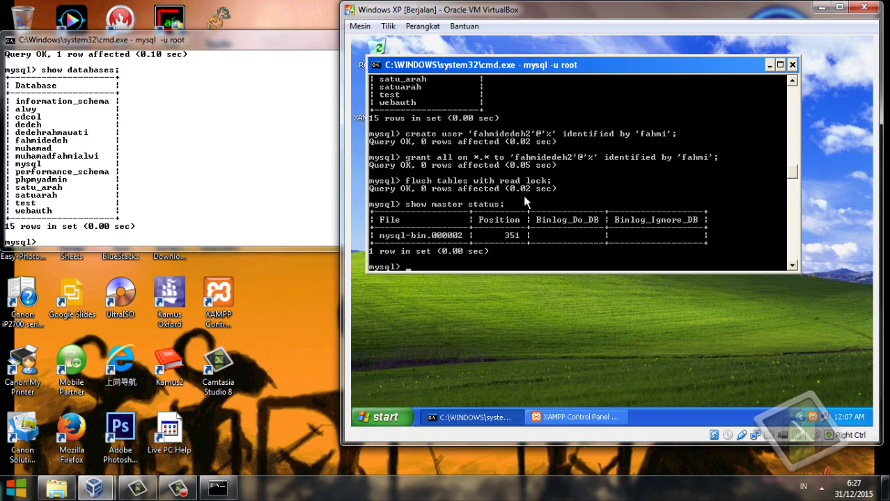
text(unlock tables;)
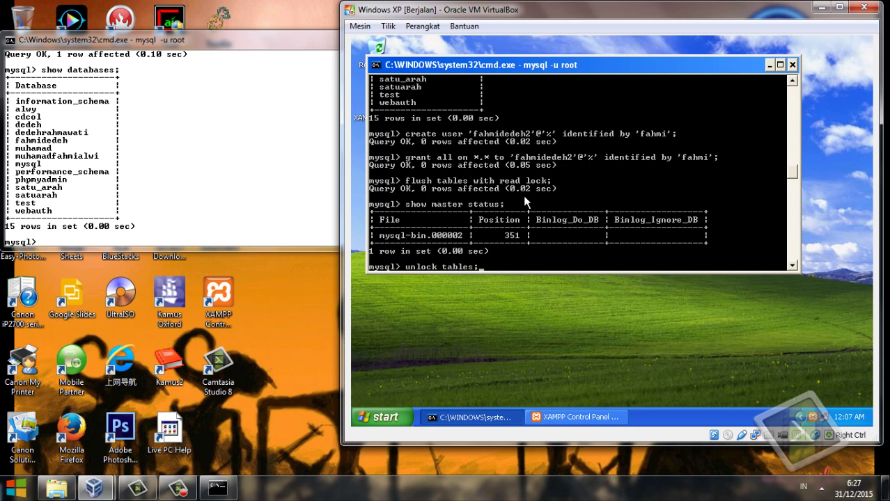
key(Return)
On the host, begin CHANGE MASTER TO with host 192.168.2.68, replication user, password, port 3306.
click(334, 242)
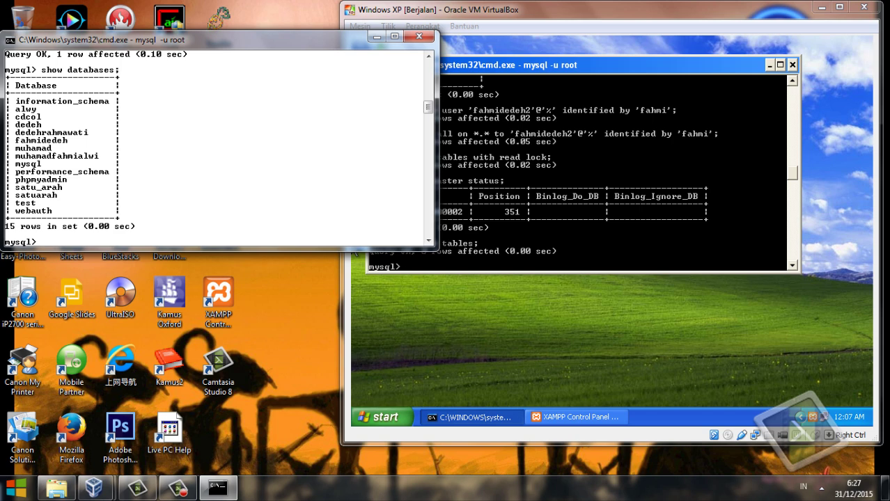
text(change master to master)
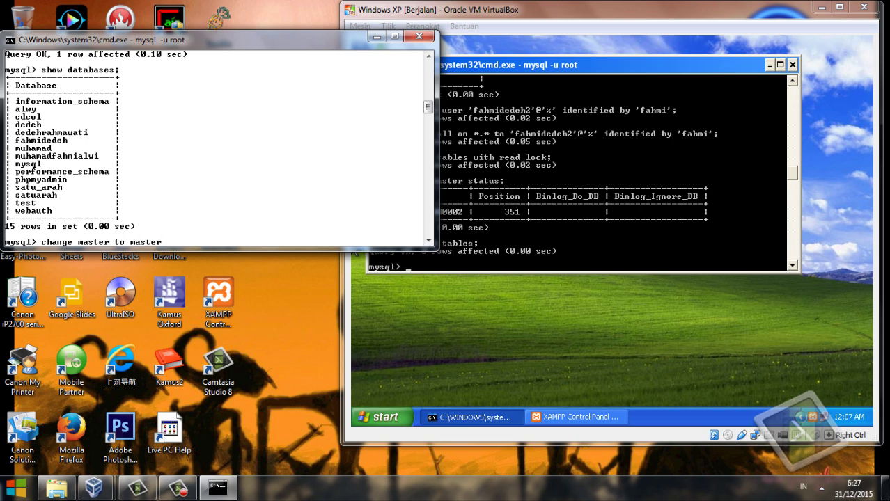
text(_host =)
key(BackSpace)
key(BackSpace)
key(BackSpace)
text(='192.168.2.68)
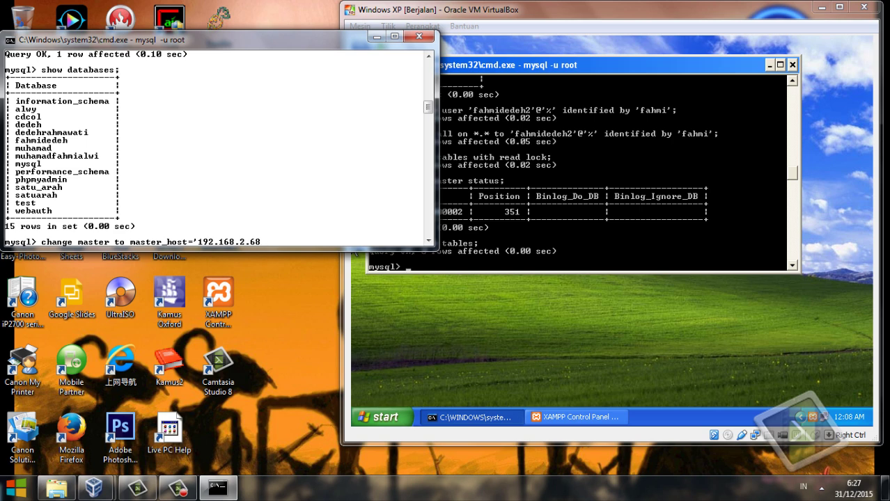
text(',)
key(Return)
text(ma)
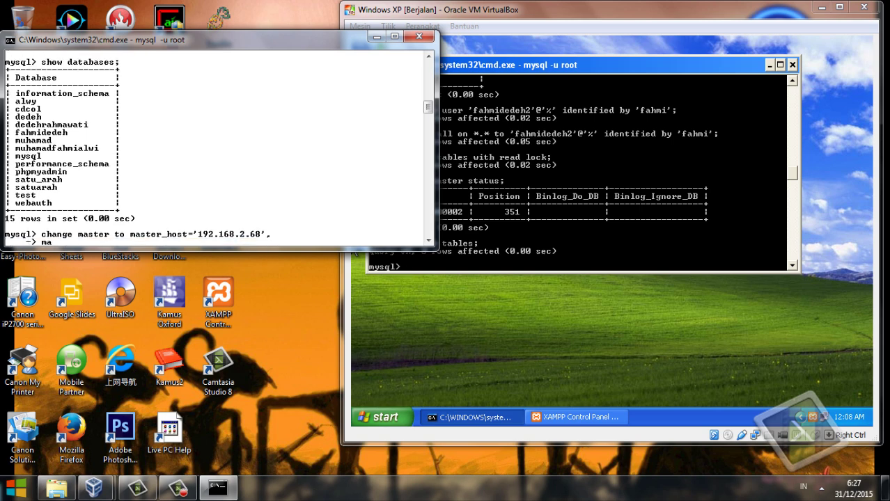
text(ster_user='fahm)
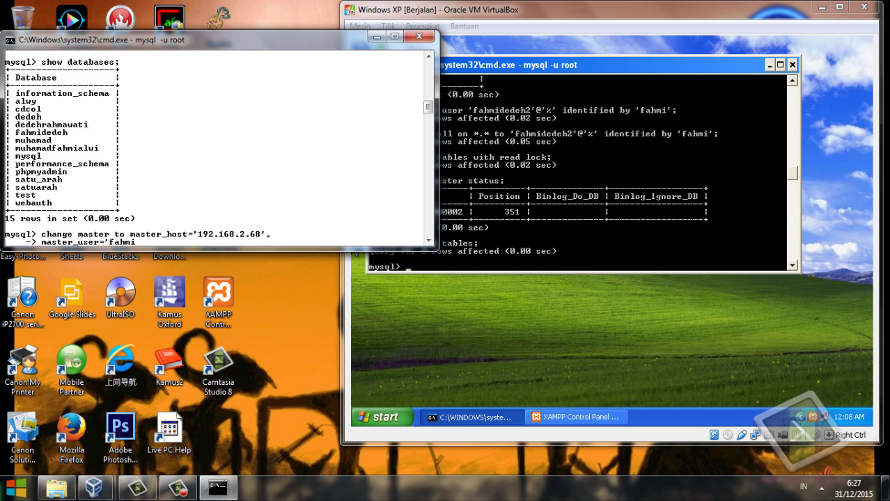
text(idedeh2',)
key(Return)
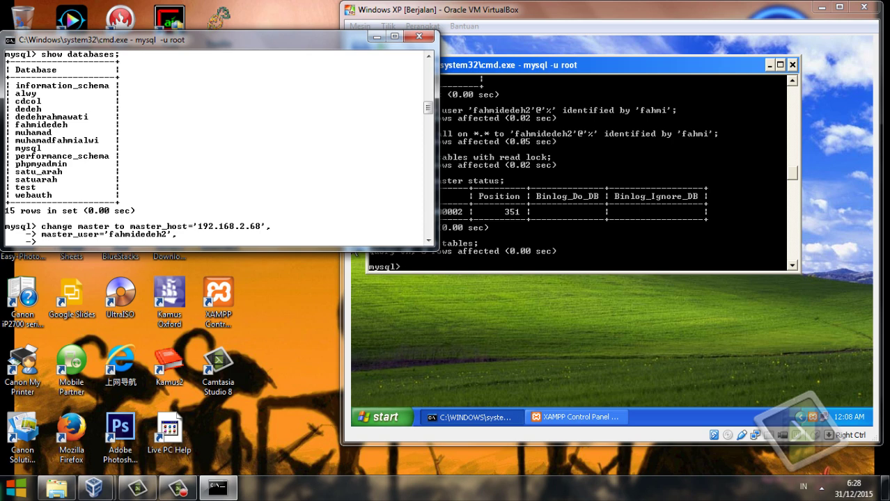
text(master_password=)
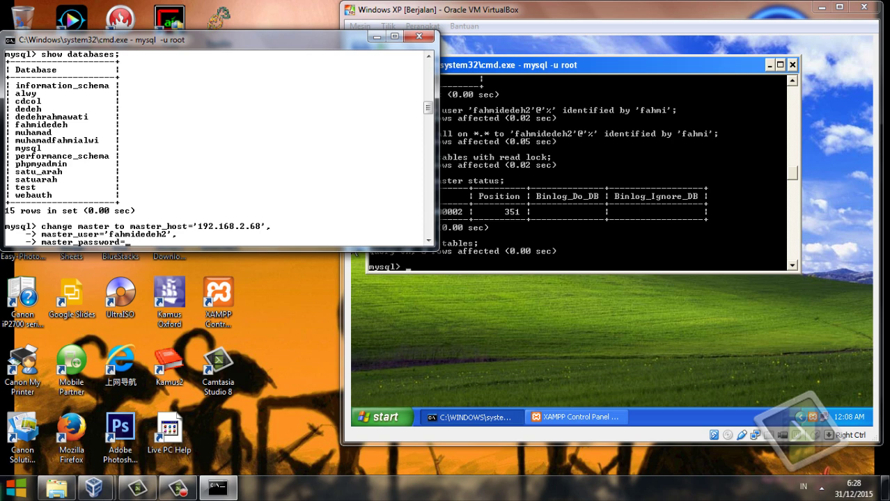
key(Return)
text(maste)
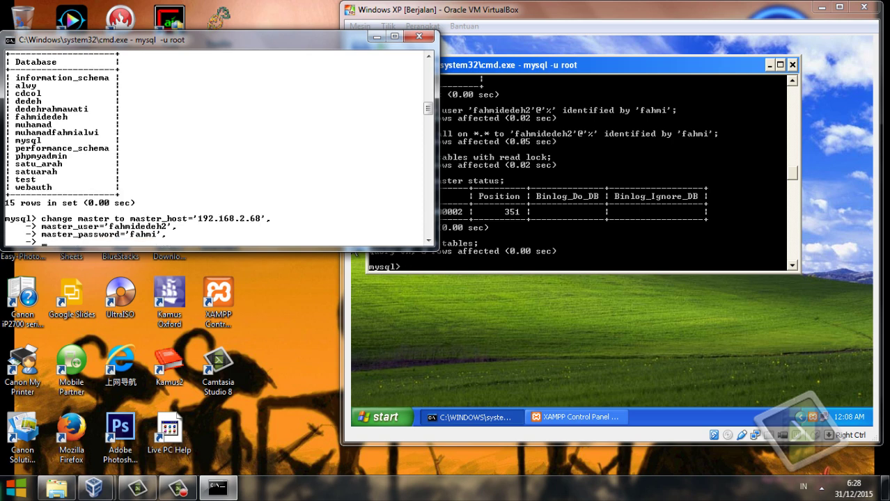
text(r_port=3306)
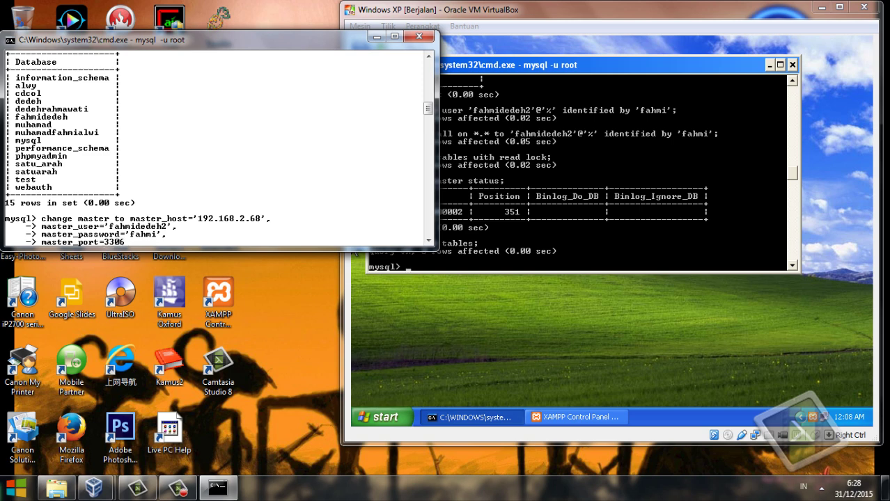
text(,)
key(Return)
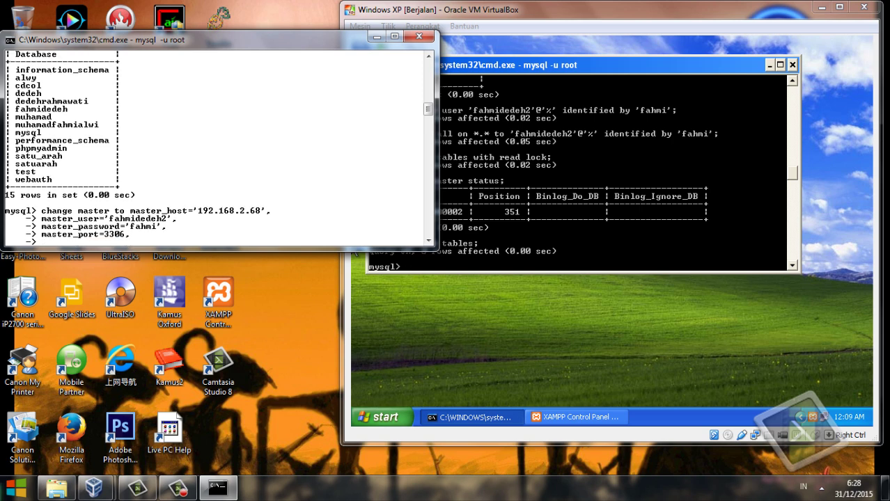
Add log file mysql-bin.000002, position 351 and connect_retry 10, then run the statement.
text(master_log_file=)
click(350, 252)
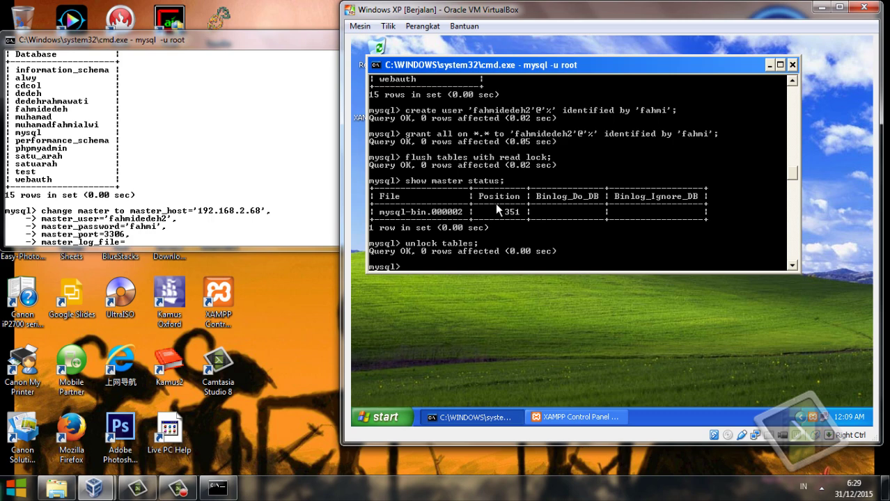
key(alt+Tab)
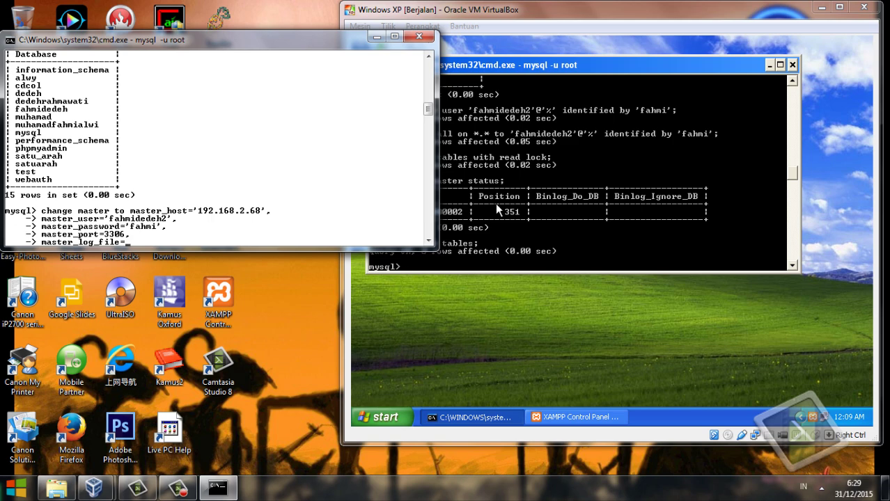
text('mys)
key(alt+Tab)
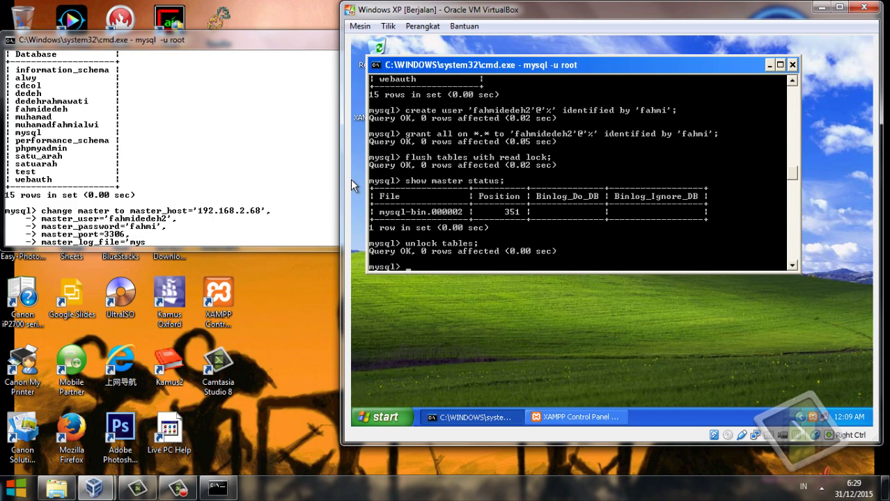
key(alt+Tab)
text(s)
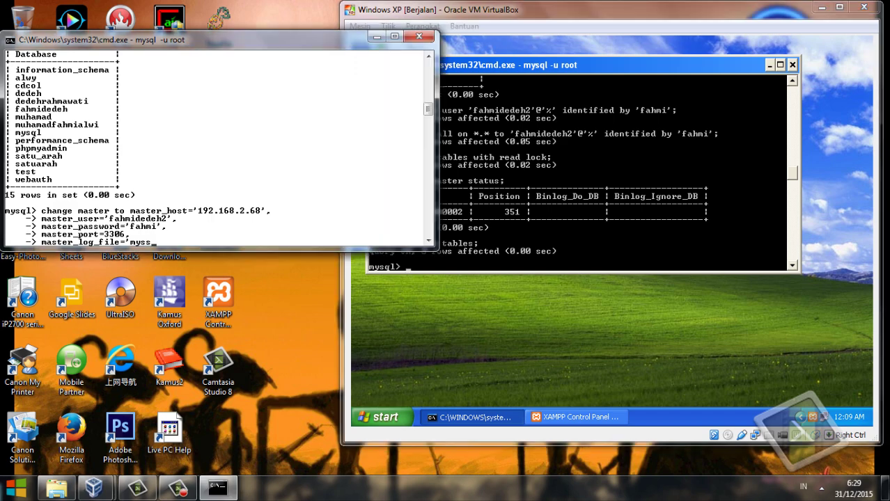
key(BackSpace)
text(ql-bin)
key(alt+Tab)
key(alt+Tab)
text(.000002',)
key(Return)
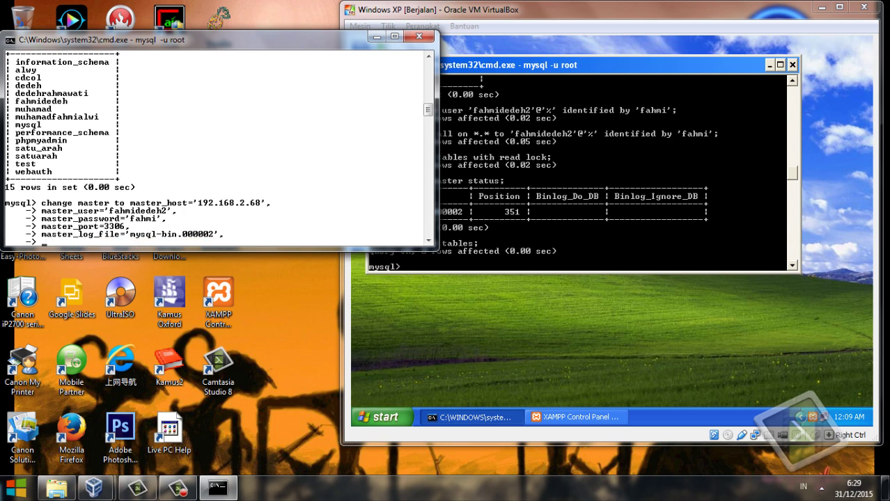
text(master_log_pos)
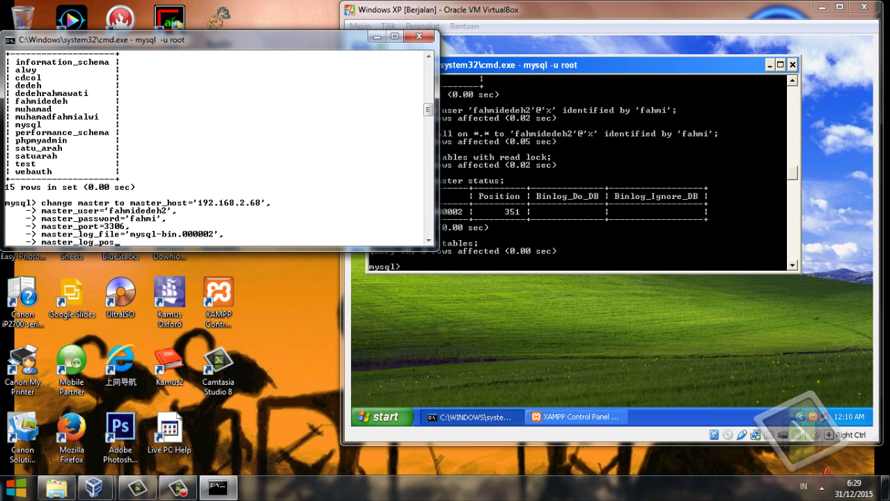
text(=351,)
key(Return)
text(master)
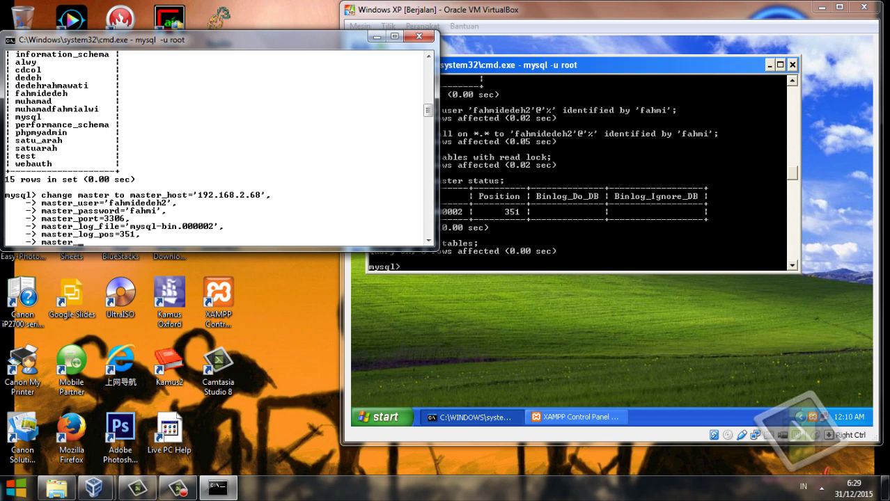
text(_cone)
key(BackSpace)
text(nect_retry=10;)
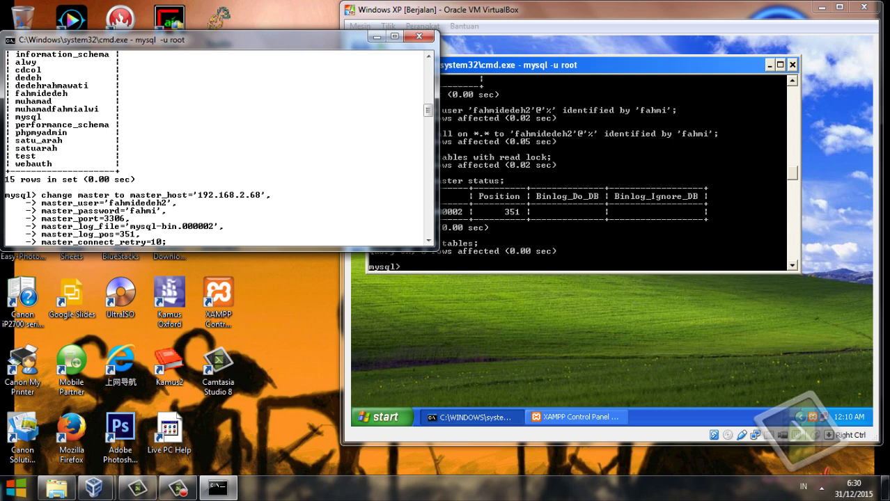
key(Return)
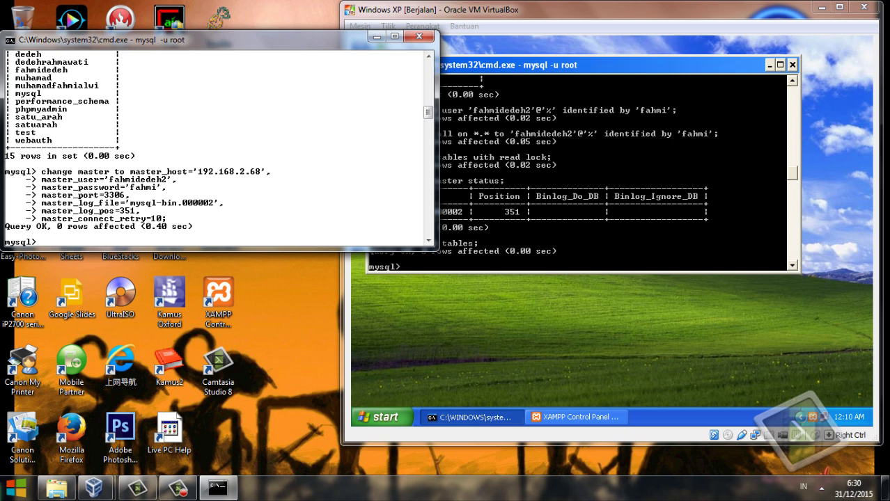
Start the slave on the host and check that Slave_IO and Slave_SQL are running.
text(start slave;)
key(Return)
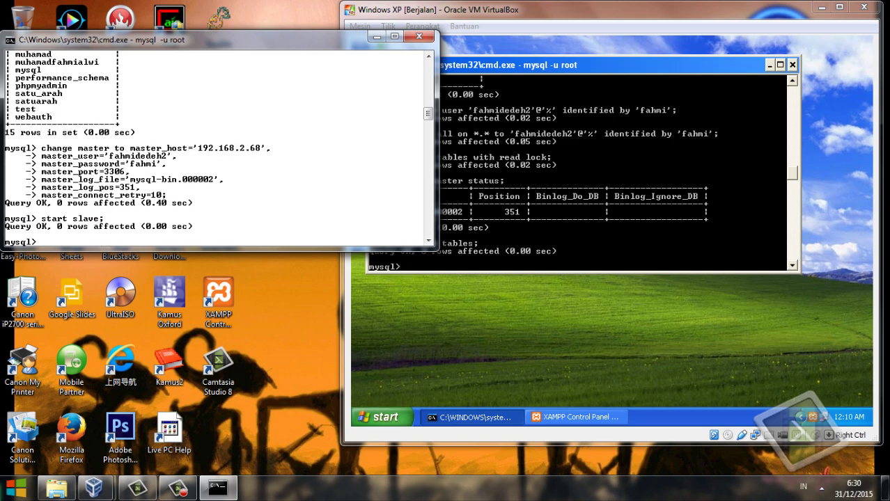
text(show slave status)
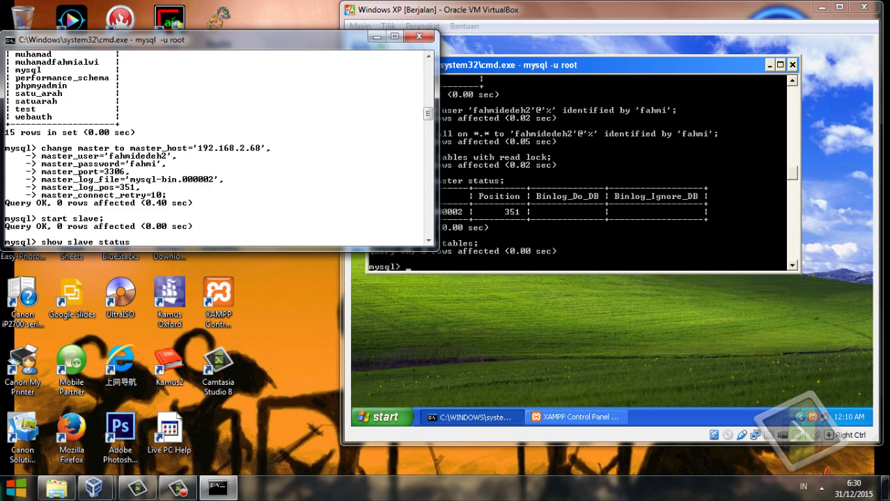
text( \G;)
key(Return)
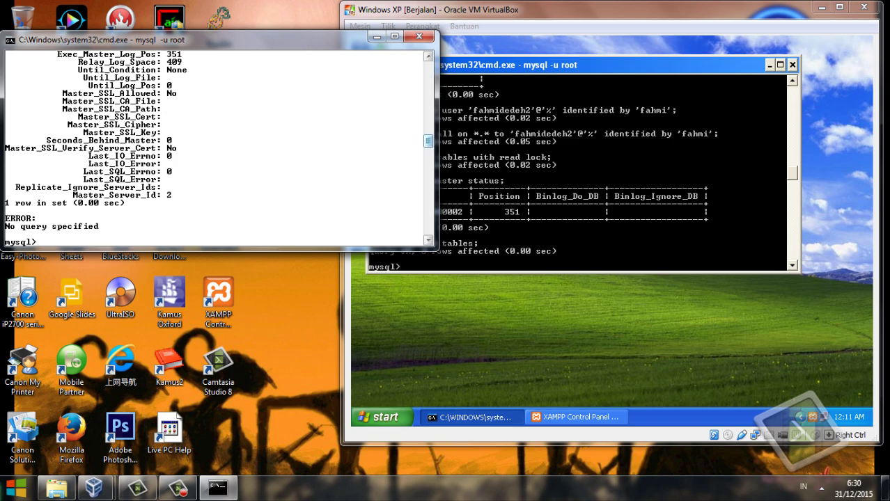
scroll(218, 147, up, 4)
scroll(219, 148, up, 2)
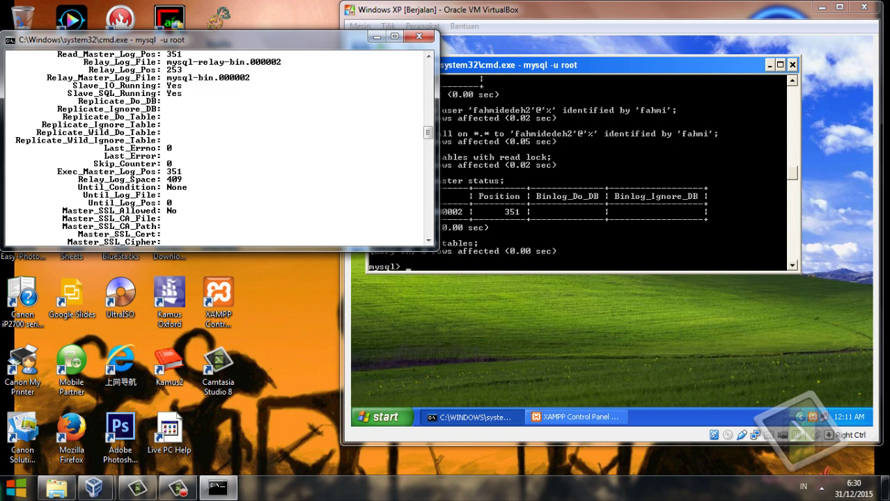
scroll(216, 139, down, 7)
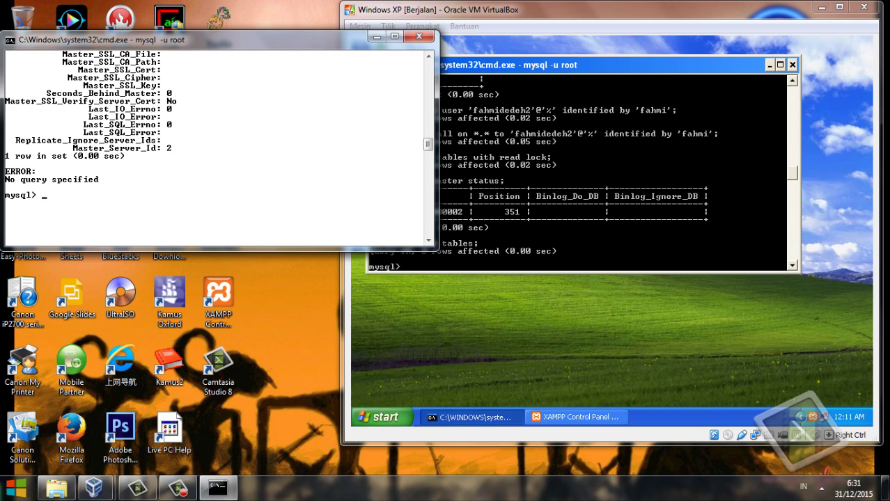
List the host's databases, showing 15 entries.
text(show databases;)
key(Return)
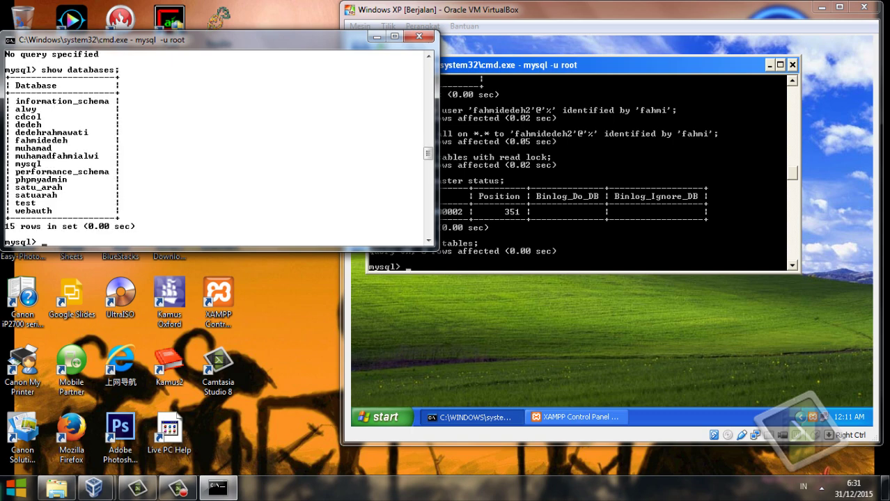
List the XP master's current databases.
click(351, 112)
text(show d)
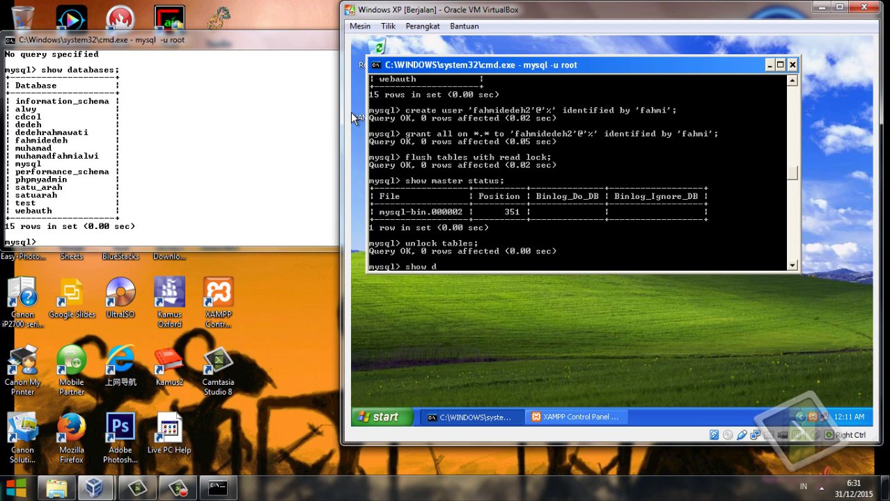
text(atabases;)
key(Return)
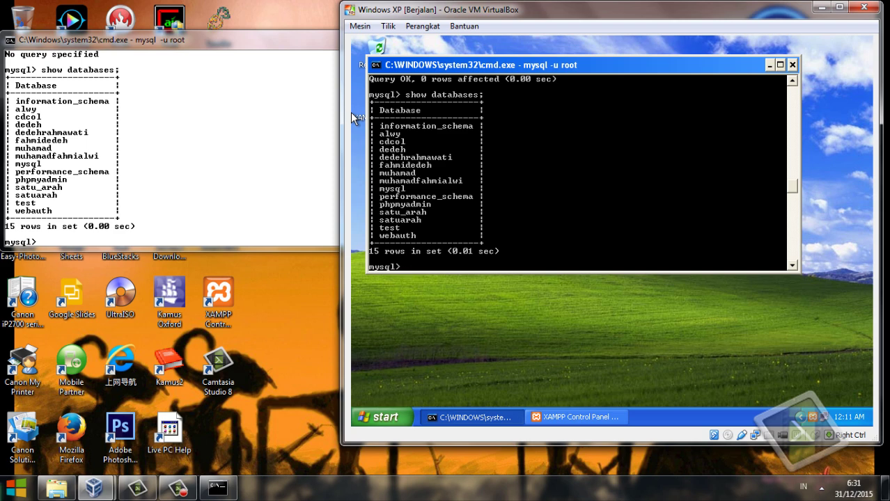
Create database duaarahfahmidedeh, fixing the 'databases' keyword, and confirm 16 databases listed.
text(create databases duar)
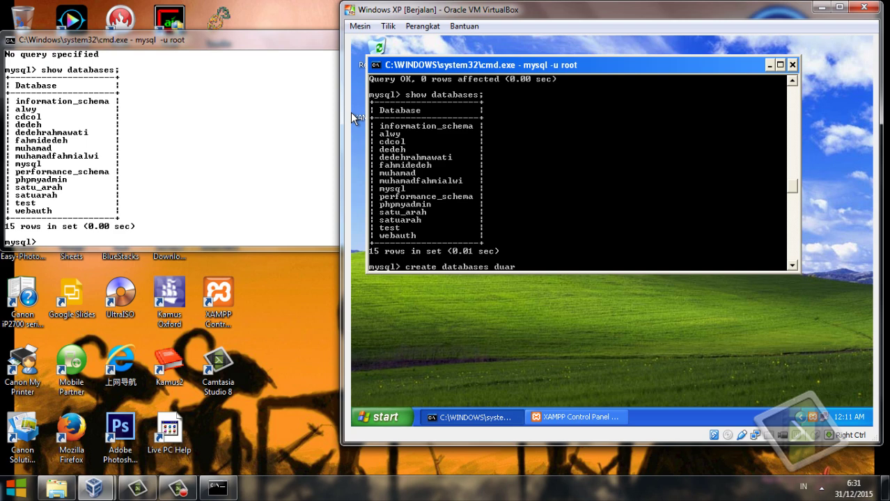
key(BackSpace)
text(arahfahmidedeh)
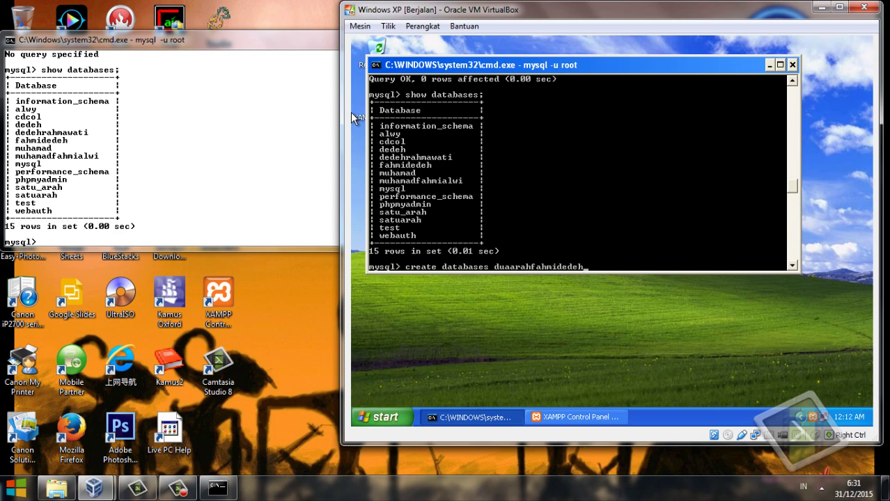
text(;)
key(Return)
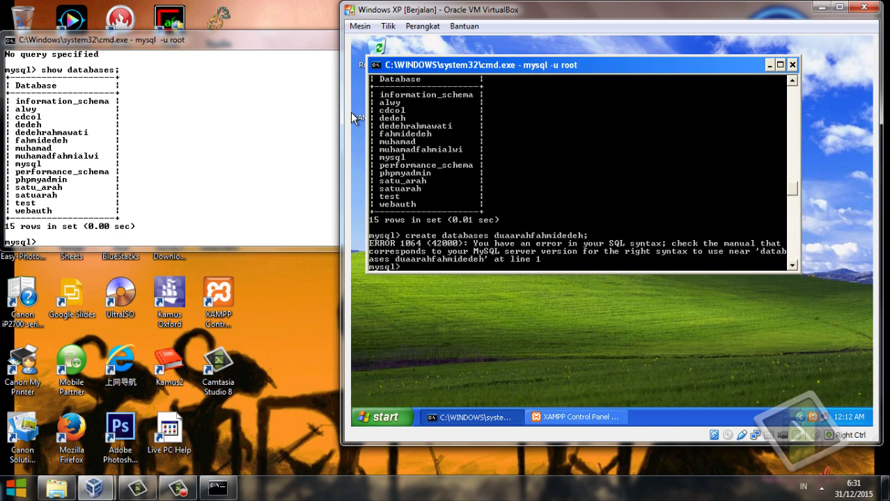
key(Up)
key(Left)
key(Left)
key(Left)
key(Left)
key(Left)
key(Left)
key(Left)
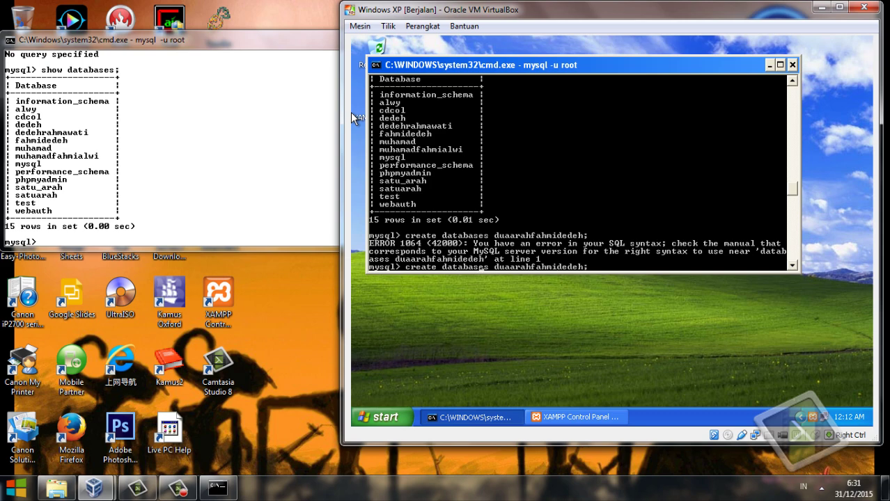
key(BackSpace)
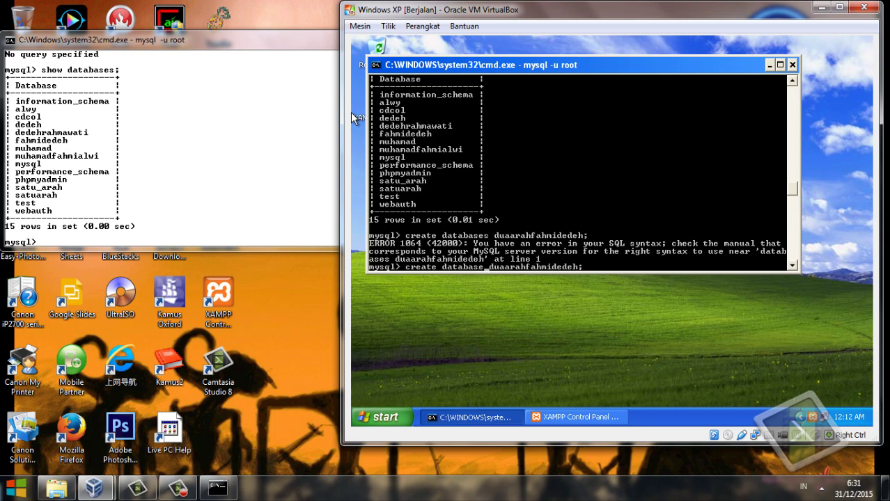
key(Return)
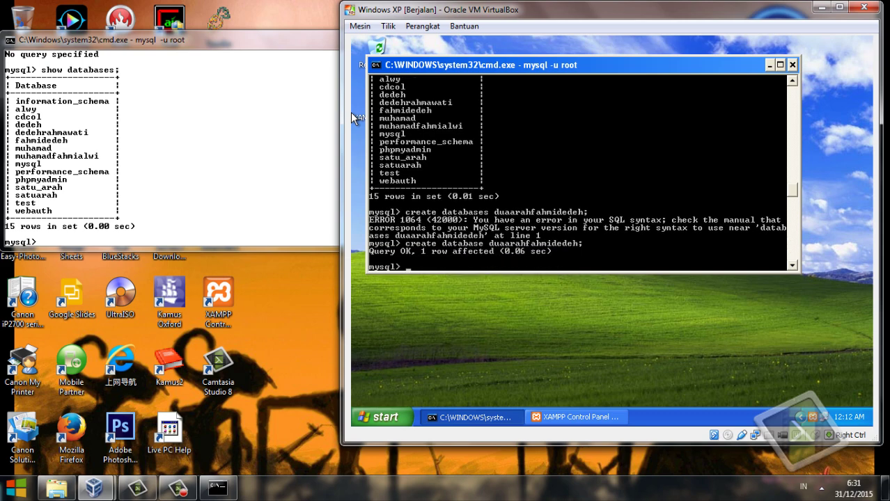
text(show databases)
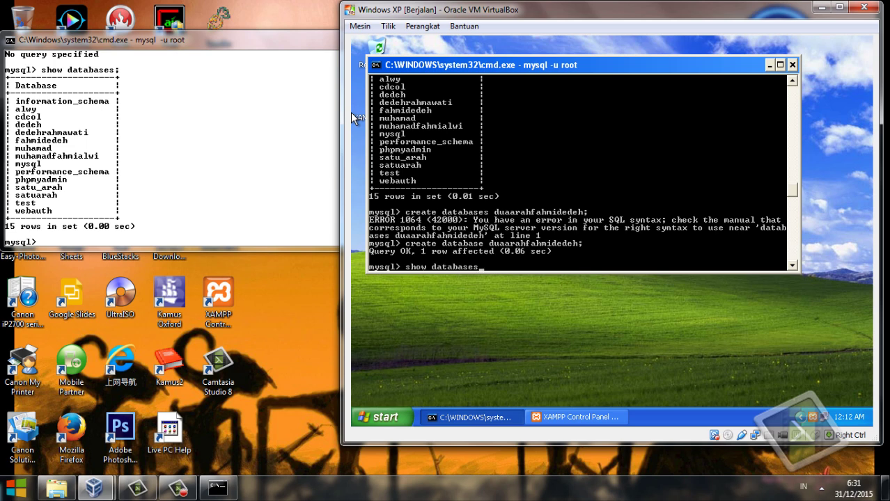
text(;)
key(Return)
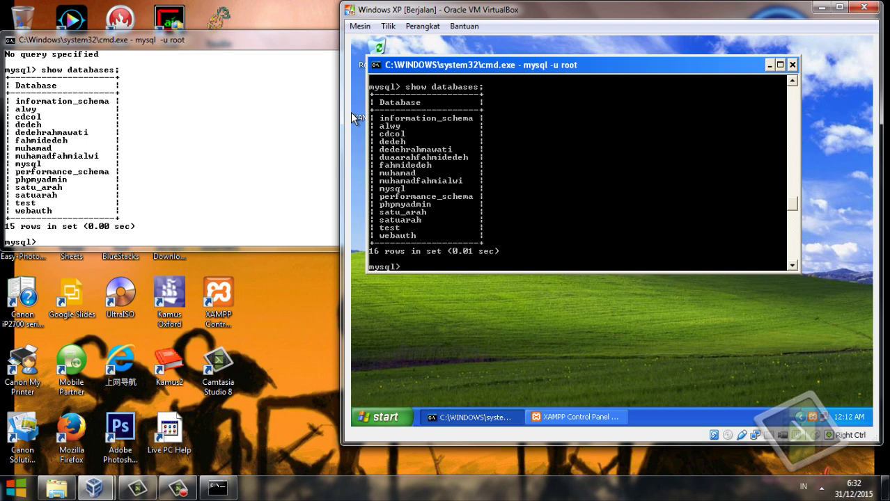
Run show databases; on the host and find duaarahfahmidedeh among 16 databases.
key(alt+Tab)
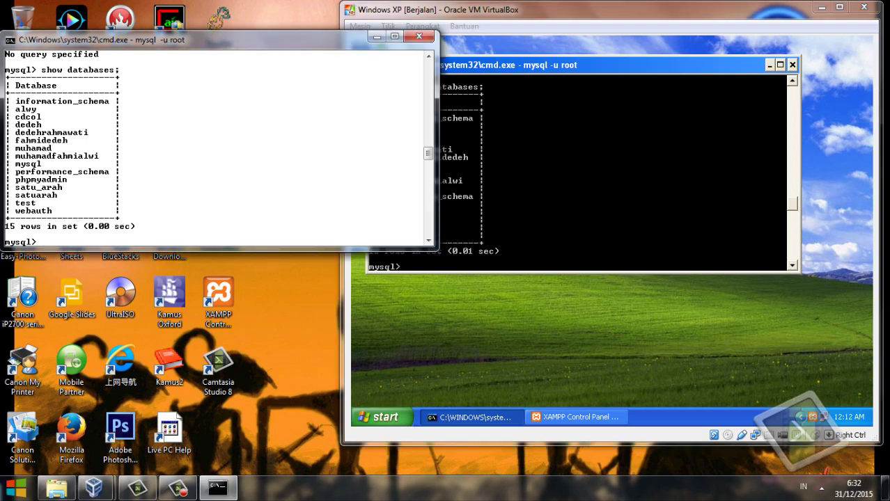
drag(209, 40, 240, 39)
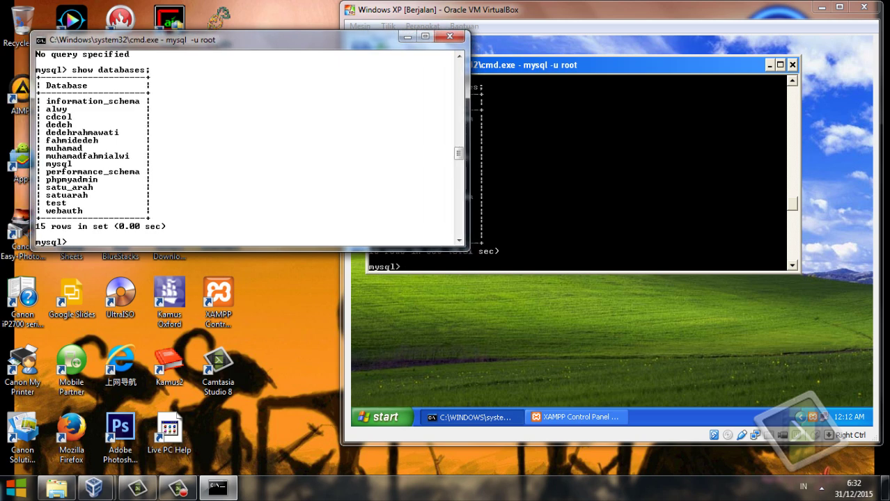
text(show databases;)
key(Return)
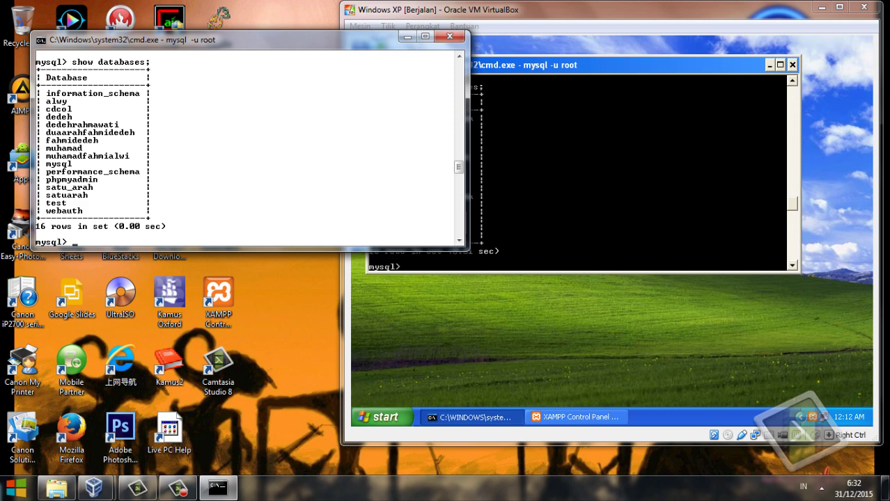
drag(278, 40, 252, 12)
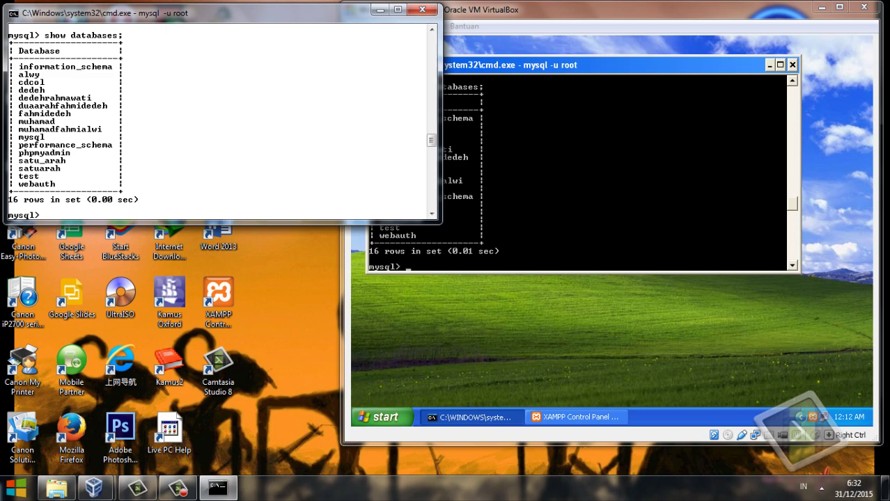
key(alt+Tab)
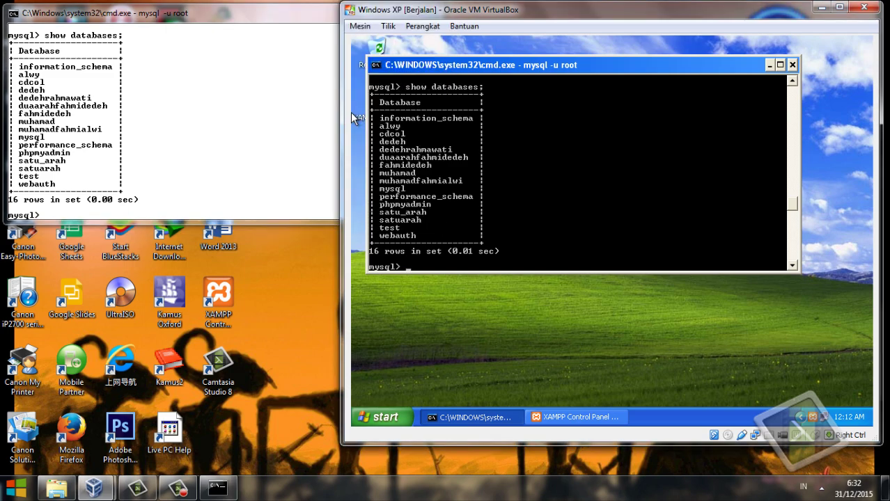